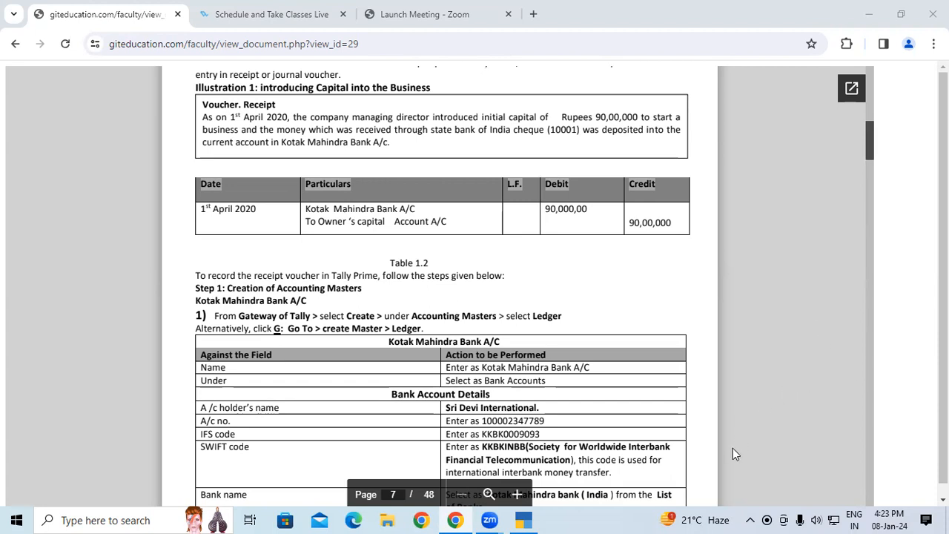
Sketch an owner circle, a circled B for the business, and an arrow from owner to business, adding a tick beside the B
{"action": "left_click_drag", "start_coordinate": [104, 157], "coordinate": [102, 156]}
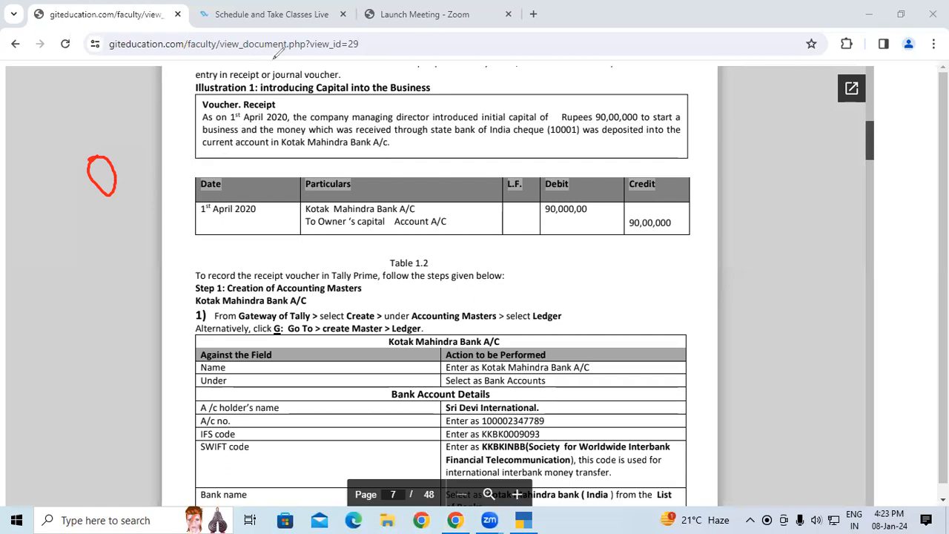
{"action": "mouse_move", "coordinate": [308, 80]}
{"action": "left_mouse_down"}
{"action": "mouse_move", "coordinate": [317, 111]}
{"action": "mouse_move", "coordinate": [322, 91]}
{"action": "mouse_move", "coordinate": [311, 109]}
{"action": "mouse_move", "coordinate": [295, 105]}
{"action": "mouse_move", "coordinate": [347, 61]}
{"action": "mouse_move", "coordinate": [303, 74]}
{"action": "left_mouse_up"}
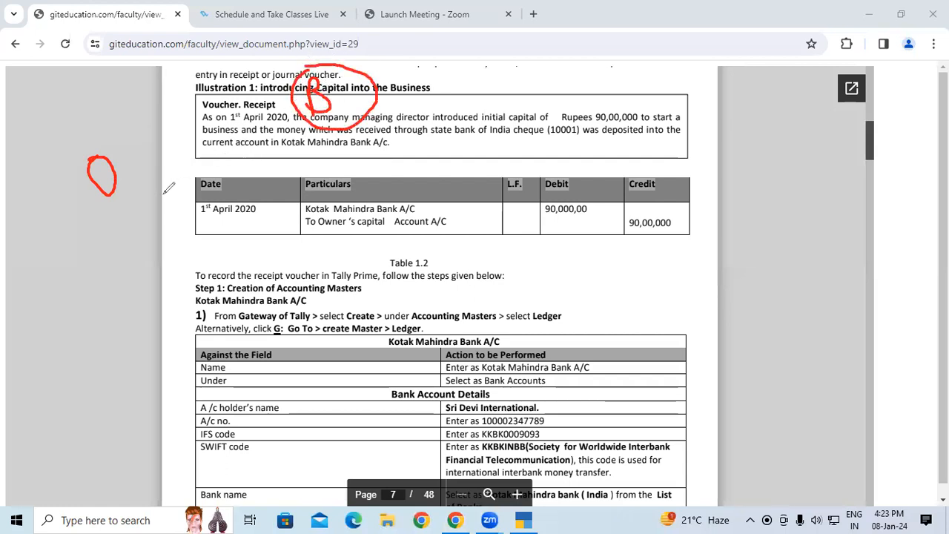
{"action": "mouse_move", "coordinate": [121, 196]}
{"action": "left_mouse_down"}
{"action": "mouse_move", "coordinate": [254, 188]}
{"action": "mouse_move", "coordinate": [300, 146]}
{"action": "mouse_move", "coordinate": [301, 159]}
{"action": "left_mouse_up"}
{"action": "mouse_move", "coordinate": [276, 194]}
{"action": "left_mouse_down"}
{"action": "mouse_move", "coordinate": [265, 213]}
{"action": "mouse_move", "coordinate": [295, 201]}
{"action": "mouse_move", "coordinate": [283, 186]}
{"action": "mouse_move", "coordinate": [261, 201]}
{"action": "mouse_move", "coordinate": [271, 212]}
{"action": "left_mouse_up"}
{"action": "mouse_move", "coordinate": [313, 166]}
{"action": "left_mouse_down"}
{"action": "mouse_move", "coordinate": [321, 209]}
{"action": "mouse_move", "coordinate": [340, 199]}
{"action": "left_mouse_up"}
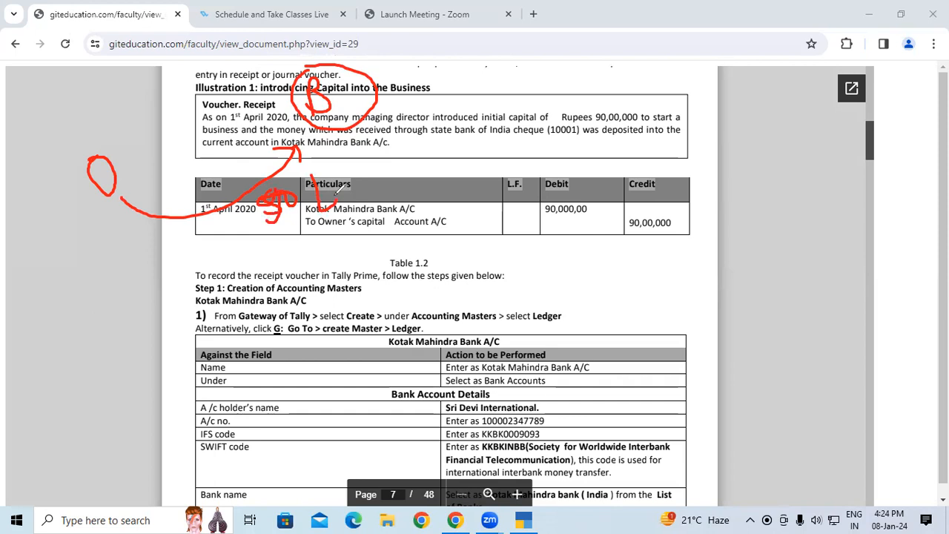
{"action": "left_click_drag", "start_coordinate": [99, 214], "coordinate": [155, 238]}
{"action": "left_click", "coordinate": [354, 138]}
{"action": "left_click_drag", "start_coordinate": [357, 147], "coordinate": [410, 86]}
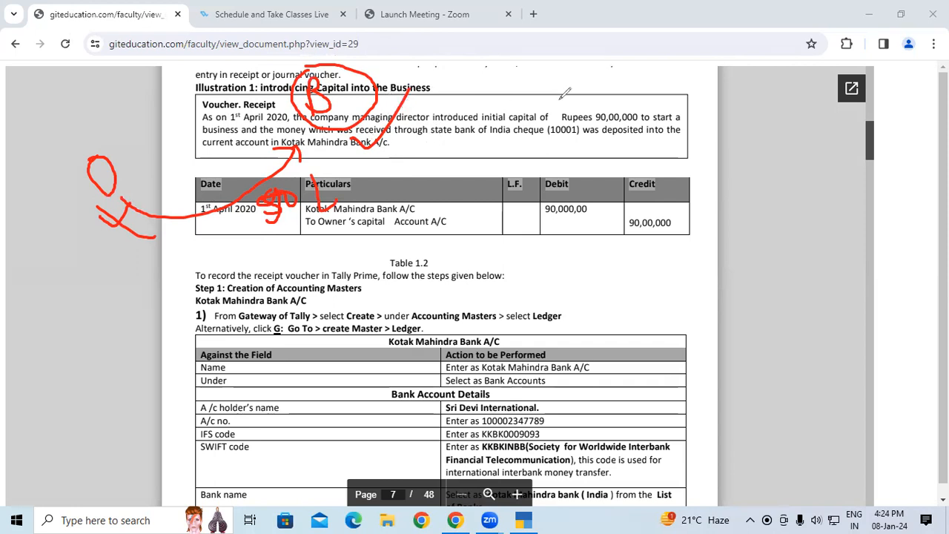
Write Re and P above the voucher text, and mark the account types P, R and N across the page
{"action": "mouse_move", "coordinate": [626, 53]}
{"action": "left_mouse_down"}
{"action": "mouse_move", "coordinate": [632, 87]}
{"action": "mouse_move", "coordinate": [658, 65]}
{"action": "mouse_move", "coordinate": [663, 123]}
{"action": "mouse_move", "coordinate": [650, 107]}
{"action": "left_mouse_up"}
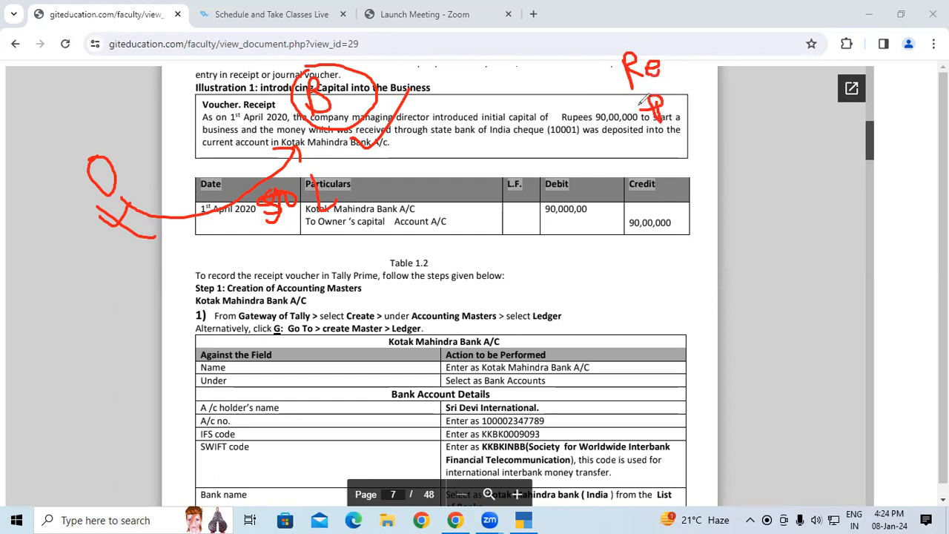
{"action": "left_click", "coordinate": [412, 233]}
{"action": "mouse_move", "coordinate": [412, 233]}
{"action": "left_mouse_down"}
{"action": "mouse_move", "coordinate": [422, 265]}
{"action": "mouse_move", "coordinate": [419, 247]}
{"action": "left_mouse_up"}
{"action": "left_click_drag", "start_coordinate": [583, 211], "coordinate": [587, 241]}
{"action": "mouse_move", "coordinate": [580, 209]}
{"action": "left_mouse_down"}
{"action": "mouse_move", "coordinate": [585, 222]}
{"action": "mouse_move", "coordinate": [621, 231]}
{"action": "left_mouse_up"}
{"action": "mouse_move", "coordinate": [765, 176]}
{"action": "left_mouse_down"}
{"action": "mouse_move", "coordinate": [768, 148]}
{"action": "mouse_move", "coordinate": [792, 175]}
{"action": "mouse_move", "coordinate": [794, 145]}
{"action": "left_mouse_up"}
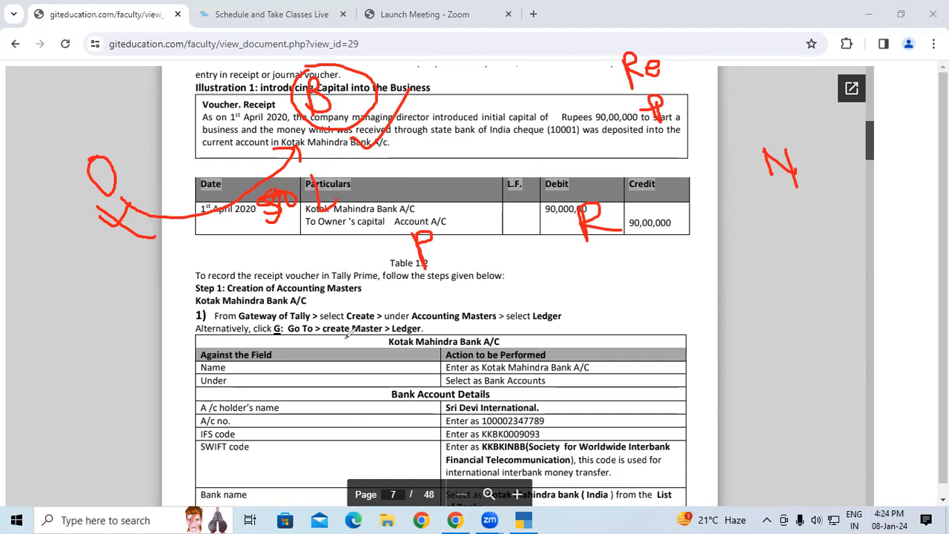
Write the rule under P, linking g to cr and R to dr, and note Cr and Dr over the illustration text
{"action": "mouse_move", "coordinate": [348, 333]}
{"action": "left_mouse_down"}
{"action": "mouse_move", "coordinate": [359, 343]}
{"action": "mouse_move", "coordinate": [363, 382]}
{"action": "mouse_move", "coordinate": [360, 343]}
{"action": "left_mouse_up"}
{"action": "mouse_move", "coordinate": [378, 402]}
{"action": "left_mouse_down"}
{"action": "mouse_move", "coordinate": [394, 424]}
{"action": "mouse_move", "coordinate": [376, 395]}
{"action": "mouse_move", "coordinate": [410, 417]}
{"action": "left_mouse_up"}
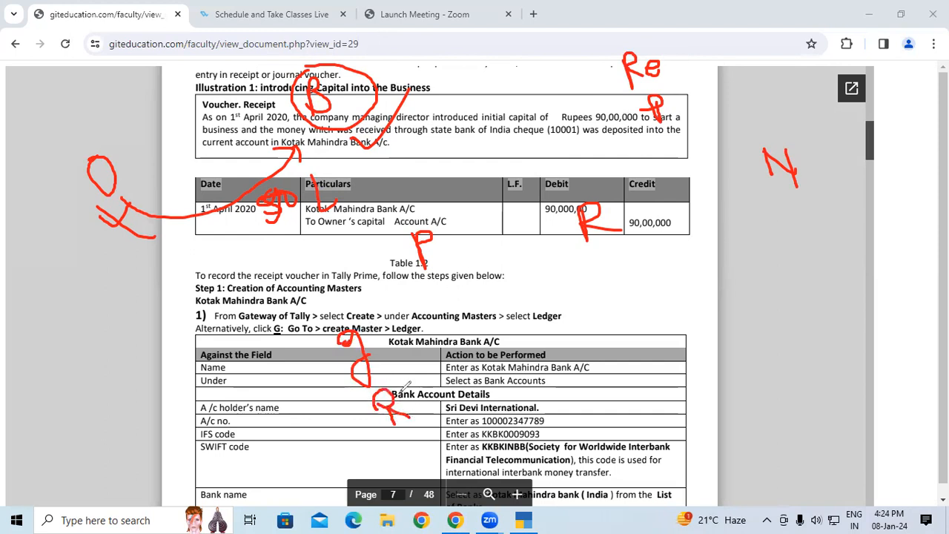
{"action": "mouse_move", "coordinate": [476, 79]}
{"action": "left_mouse_down"}
{"action": "mouse_move", "coordinate": [491, 65]}
{"action": "mouse_move", "coordinate": [518, 68]}
{"action": "mouse_move", "coordinate": [538, 43]}
{"action": "left_mouse_up"}
{"action": "mouse_move", "coordinate": [493, 111]}
{"action": "left_mouse_down"}
{"action": "mouse_move", "coordinate": [508, 136]}
{"action": "mouse_move", "coordinate": [565, 73]}
{"action": "left_mouse_up"}
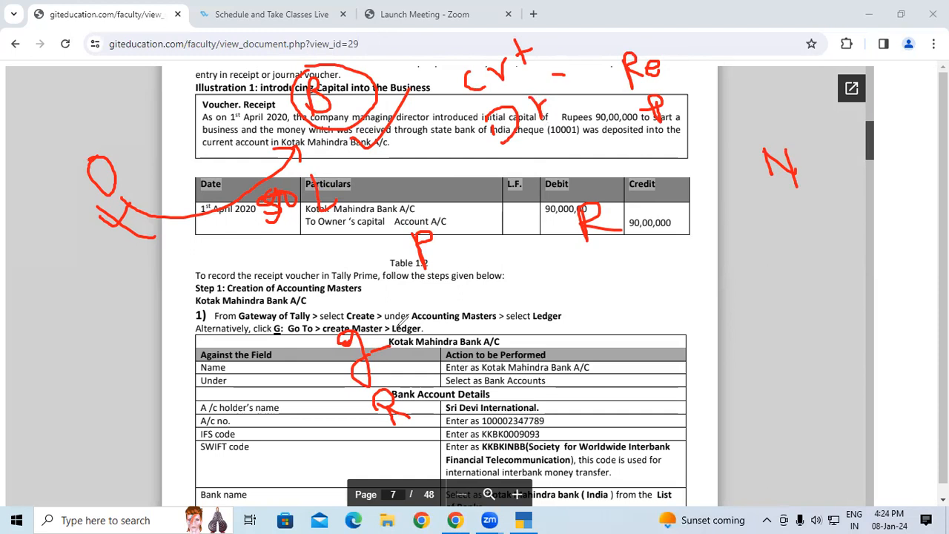
{"action": "mouse_move", "coordinate": [405, 317]}
{"action": "left_mouse_down"}
{"action": "mouse_move", "coordinate": [409, 328]}
{"action": "mouse_move", "coordinate": [454, 300]}
{"action": "mouse_move", "coordinate": [475, 311]}
{"action": "mouse_move", "coordinate": [504, 276]}
{"action": "left_mouse_up"}
{"action": "left_click_drag", "start_coordinate": [401, 407], "coordinate": [448, 382]}
{"action": "mouse_move", "coordinate": [483, 344]}
{"action": "left_mouse_down"}
{"action": "mouse_move", "coordinate": [495, 366]}
{"action": "mouse_move", "coordinate": [519, 338]}
{"action": "left_mouse_up"}
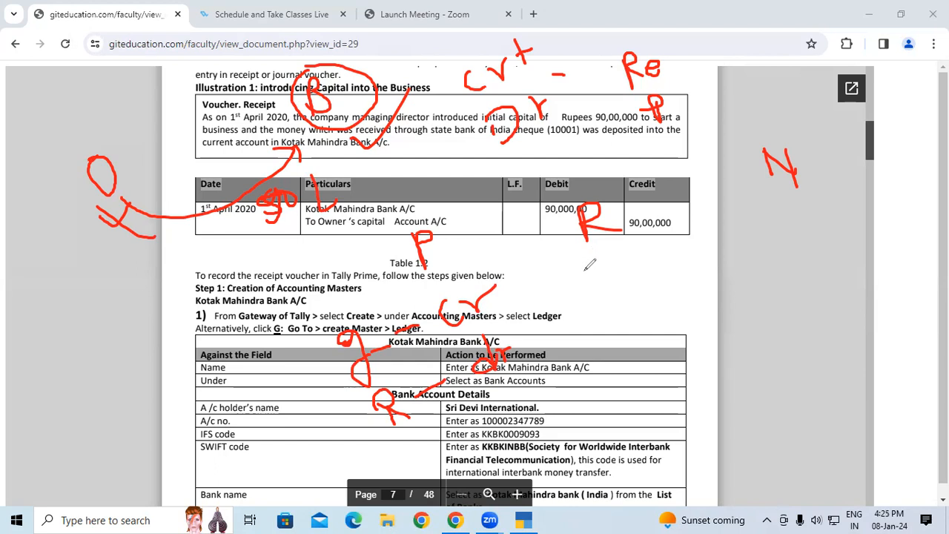
Write the rule under R as goes – cr and comes – dr, and tick the R – dr line under P
{"action": "mouse_move", "coordinate": [593, 261]}
{"action": "left_mouse_down"}
{"action": "mouse_move", "coordinate": [581, 276]}
{"action": "mouse_move", "coordinate": [591, 295]}
{"action": "mouse_move", "coordinate": [610, 257]}
{"action": "mouse_move", "coordinate": [599, 266]}
{"action": "mouse_move", "coordinate": [643, 259]}
{"action": "left_mouse_up"}
{"action": "mouse_move", "coordinate": [617, 304]}
{"action": "left_mouse_down"}
{"action": "mouse_move", "coordinate": [620, 322]}
{"action": "mouse_move", "coordinate": [676, 300]}
{"action": "mouse_move", "coordinate": [696, 268]}
{"action": "mouse_move", "coordinate": [697, 304]}
{"action": "left_mouse_up"}
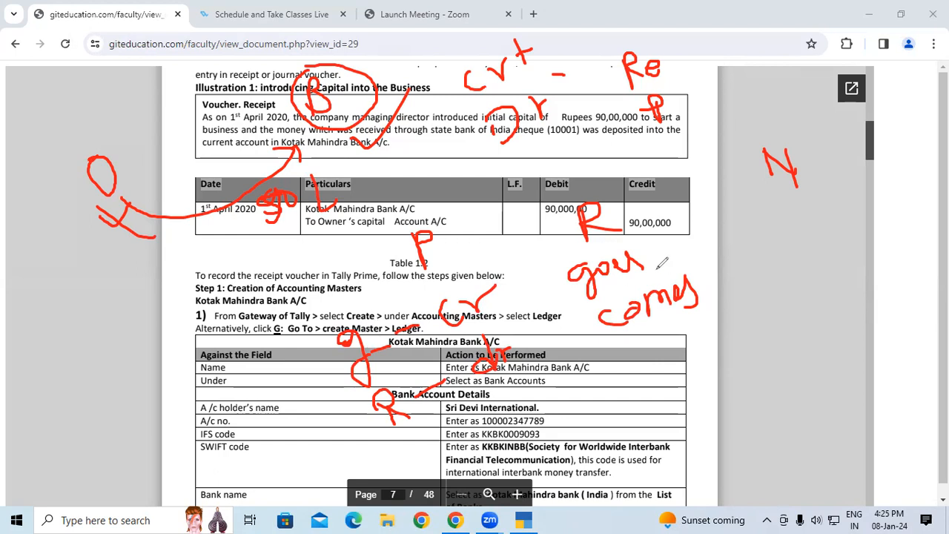
{"action": "mouse_move", "coordinate": [650, 260]}
{"action": "left_mouse_down"}
{"action": "mouse_move", "coordinate": [704, 224]}
{"action": "mouse_move", "coordinate": [740, 180]}
{"action": "left_mouse_up"}
{"action": "mouse_move", "coordinate": [414, 417]}
{"action": "left_mouse_down"}
{"action": "mouse_move", "coordinate": [433, 429]}
{"action": "mouse_move", "coordinate": [462, 391]}
{"action": "left_mouse_up"}
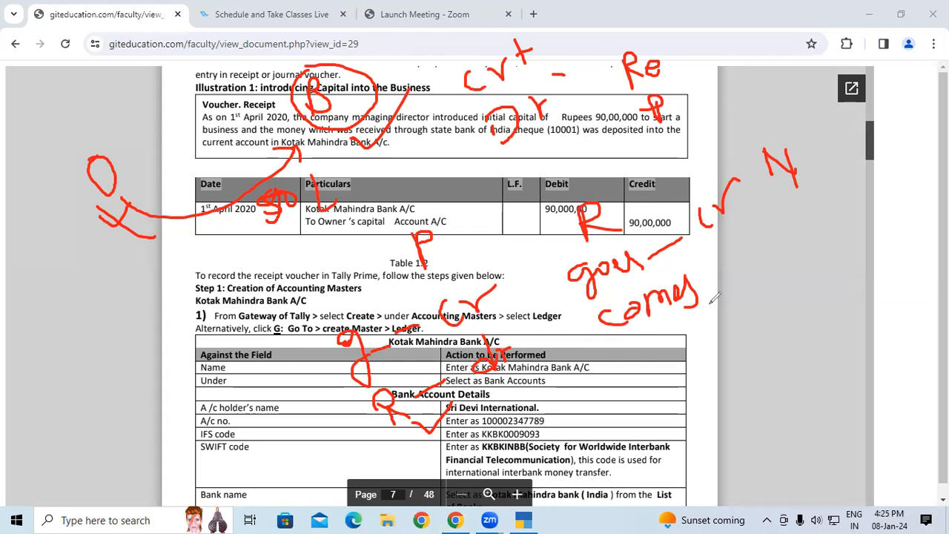
{"action": "left_click_drag", "start_coordinate": [707, 279], "coordinate": [788, 246]}
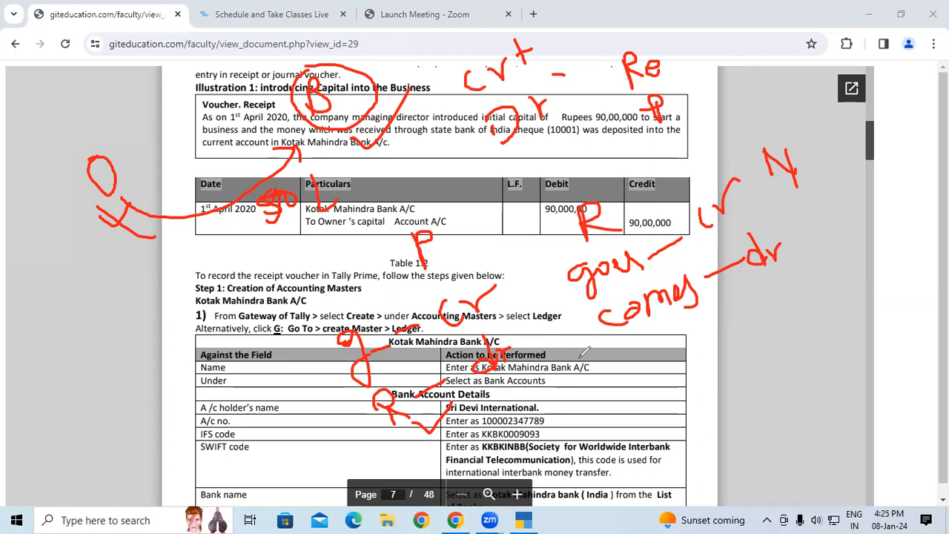
Write the rule beside N as P-I – Cr and L-E – dr
{"action": "mouse_move", "coordinate": [841, 164]}
{"action": "left_mouse_down"}
{"action": "mouse_move", "coordinate": [850, 197]}
{"action": "mouse_move", "coordinate": [851, 175]}
{"action": "mouse_move", "coordinate": [879, 164]}
{"action": "mouse_move", "coordinate": [887, 179]}
{"action": "left_mouse_up"}
{"action": "left_click_drag", "start_coordinate": [866, 148], "coordinate": [896, 143]}
{"action": "left_click_drag", "start_coordinate": [883, 181], "coordinate": [903, 174]}
{"action": "left_click_drag", "start_coordinate": [895, 135], "coordinate": [908, 129]}
{"action": "mouse_move", "coordinate": [931, 123]}
{"action": "left_mouse_down"}
{"action": "mouse_move", "coordinate": [921, 132]}
{"action": "mouse_move", "coordinate": [935, 135]}
{"action": "left_mouse_up"}
{"action": "left_click_drag", "start_coordinate": [838, 221], "coordinate": [848, 255]}
{"action": "mouse_move", "coordinate": [854, 241]}
{"action": "left_mouse_down"}
{"action": "mouse_move", "coordinate": [875, 223]}
{"action": "mouse_move", "coordinate": [889, 235]}
{"action": "mouse_move", "coordinate": [918, 194]}
{"action": "mouse_move", "coordinate": [934, 202]}
{"action": "left_mouse_up"}
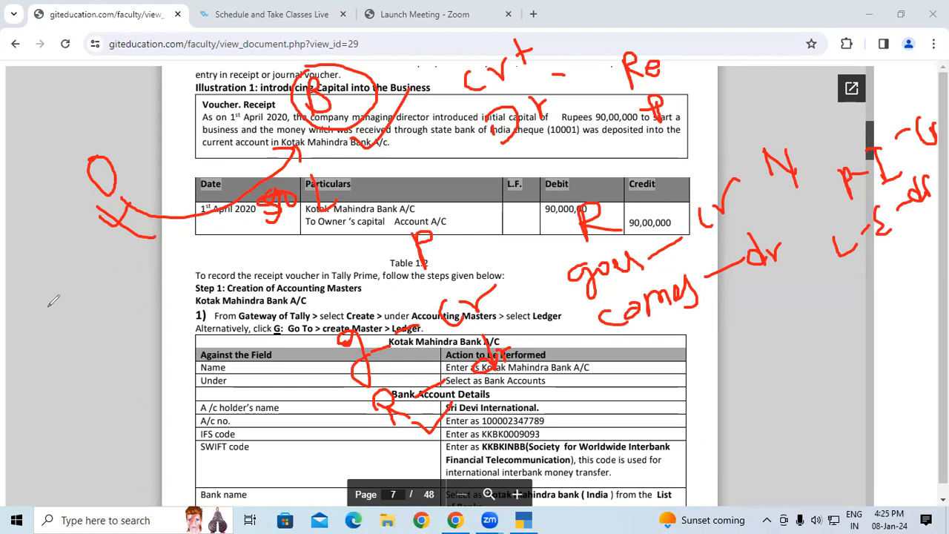
Clear all annotations and handwrite the capital entry Cash – dr, To Capital over the page
{"action": "left_click", "coordinate": [61, 346]}
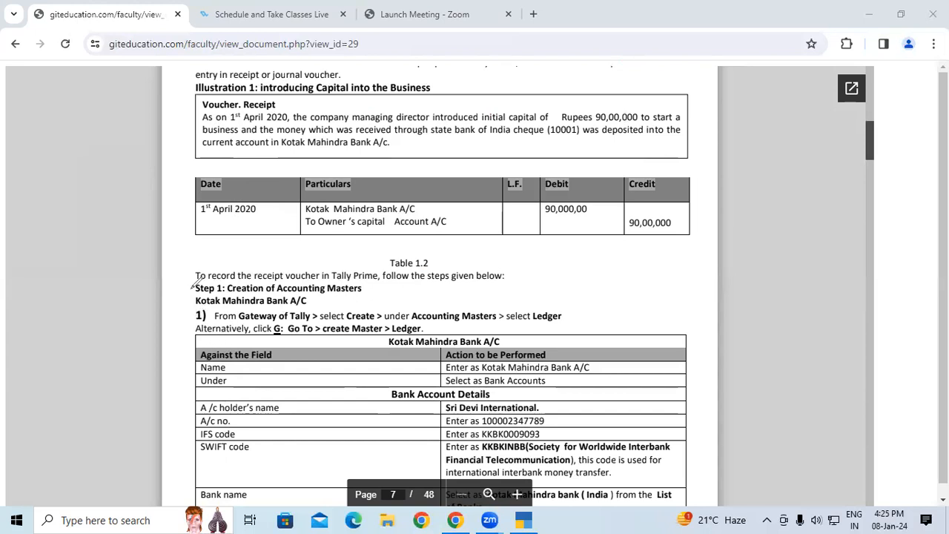
{"action": "mouse_move", "coordinate": [109, 157]}
{"action": "left_mouse_down"}
{"action": "mouse_move", "coordinate": [144, 182]}
{"action": "mouse_move", "coordinate": [196, 159]}
{"action": "mouse_move", "coordinate": [169, 223]}
{"action": "mouse_move", "coordinate": [182, 238]}
{"action": "mouse_move", "coordinate": [208, 221]}
{"action": "mouse_move", "coordinate": [217, 252]}
{"action": "mouse_move", "coordinate": [226, 236]}
{"action": "mouse_move", "coordinate": [261, 233]}
{"action": "left_mouse_up"}
{"action": "left_click", "coordinate": [248, 190]}
{"action": "mouse_move", "coordinate": [269, 169]}
{"action": "left_mouse_down"}
{"action": "mouse_move", "coordinate": [298, 214]}
{"action": "mouse_move", "coordinate": [287, 193]}
{"action": "mouse_move", "coordinate": [312, 173]}
{"action": "mouse_move", "coordinate": [326, 200]}
{"action": "left_mouse_up"}
{"action": "mouse_move", "coordinate": [335, 144]}
{"action": "left_mouse_down"}
{"action": "mouse_move", "coordinate": [343, 200]}
{"action": "mouse_move", "coordinate": [353, 189]}
{"action": "mouse_move", "coordinate": [299, 180]}
{"action": "left_mouse_up"}
{"action": "left_click_drag", "start_coordinate": [67, 286], "coordinate": [106, 257]}
{"action": "left_click_drag", "start_coordinate": [94, 265], "coordinate": [94, 305]}
{"action": "mouse_move", "coordinate": [109, 280]}
{"action": "left_mouse_down"}
{"action": "mouse_move", "coordinate": [111, 295]}
{"action": "mouse_move", "coordinate": [122, 280]}
{"action": "mouse_move", "coordinate": [109, 281]}
{"action": "left_mouse_up"}
{"action": "mouse_move", "coordinate": [204, 148]}
{"action": "left_mouse_down"}
{"action": "mouse_move", "coordinate": [265, 127]}
{"action": "mouse_move", "coordinate": [282, 137]}
{"action": "left_mouse_up"}
{"action": "left_click_drag", "start_coordinate": [285, 119], "coordinate": [297, 131]}
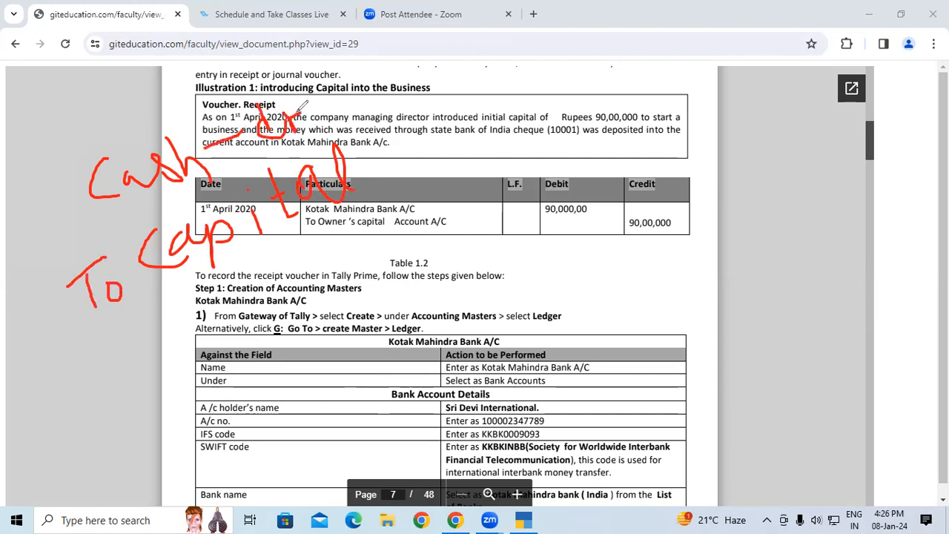
Add Bank/ before Cash in the handwritten entry, underline Bank, and mark Capital with a long line and tick
{"action": "left_click_drag", "start_coordinate": [90, 139], "coordinate": [77, 215]}
{"action": "mouse_move", "coordinate": [65, 94]}
{"action": "left_mouse_down"}
{"action": "mouse_move", "coordinate": [64, 129]}
{"action": "mouse_move", "coordinate": [84, 101]}
{"action": "mouse_move", "coordinate": [88, 112]}
{"action": "mouse_move", "coordinate": [67, 127]}
{"action": "left_mouse_up"}
{"action": "mouse_move", "coordinate": [121, 95]}
{"action": "left_mouse_down"}
{"action": "mouse_move", "coordinate": [111, 109]}
{"action": "mouse_move", "coordinate": [124, 112]}
{"action": "mouse_move", "coordinate": [130, 95]}
{"action": "mouse_move", "coordinate": [150, 108]}
{"action": "left_mouse_up"}
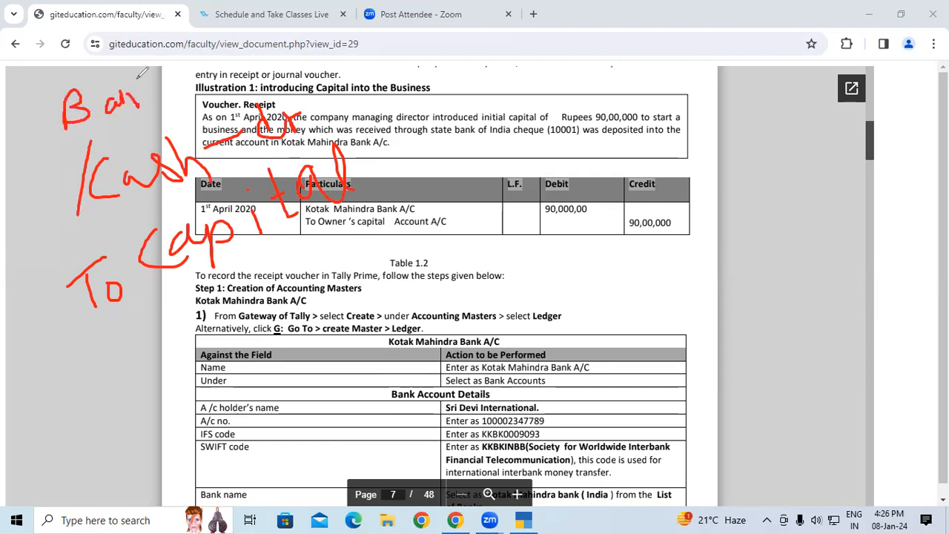
{"action": "mouse_move", "coordinate": [162, 64]}
{"action": "left_mouse_down"}
{"action": "mouse_move", "coordinate": [153, 110]}
{"action": "mouse_move", "coordinate": [175, 104]}
{"action": "left_mouse_up"}
{"action": "left_click_drag", "start_coordinate": [74, 127], "coordinate": [172, 105]}
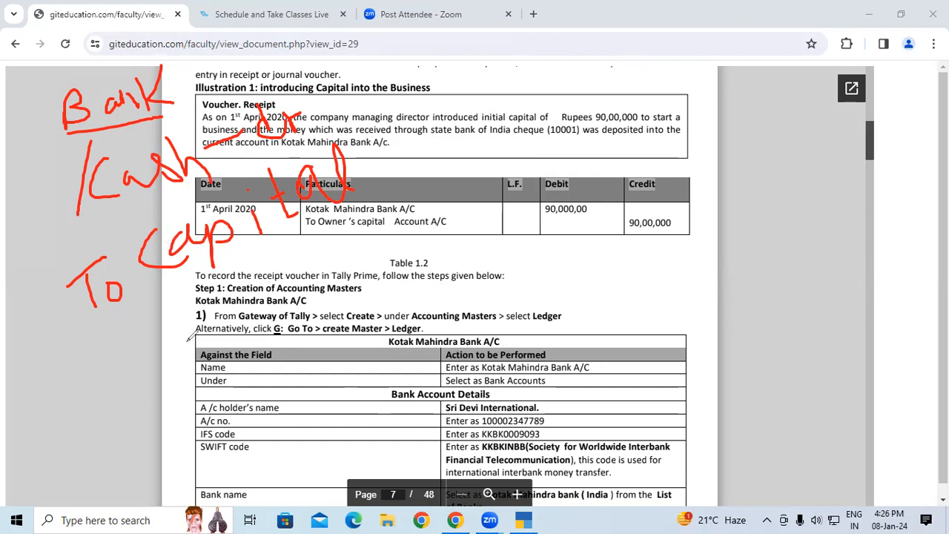
{"action": "left_click_drag", "start_coordinate": [131, 333], "coordinate": [337, 221]}
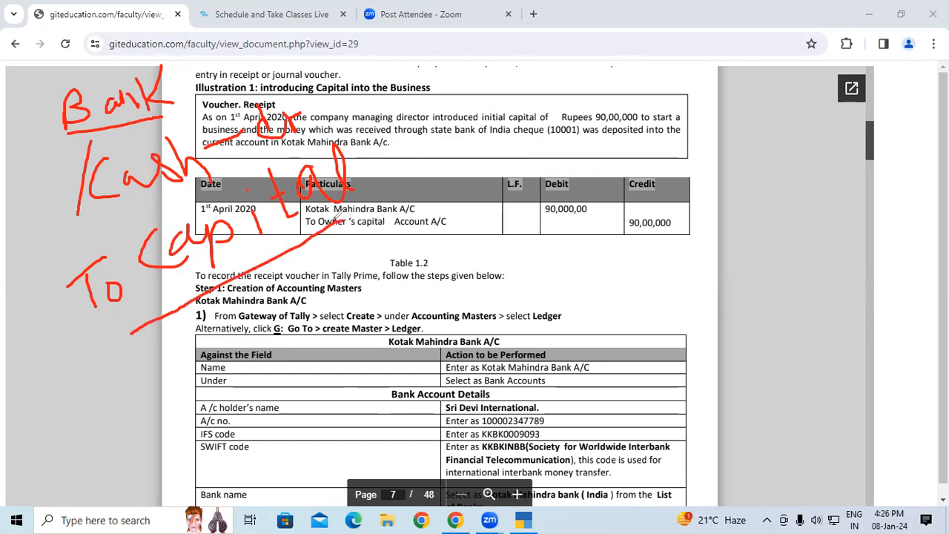
{"action": "mouse_move", "coordinate": [280, 247]}
{"action": "left_mouse_down"}
{"action": "mouse_move", "coordinate": [323, 233]}
{"action": "mouse_move", "coordinate": [301, 253]}
{"action": "left_mouse_up"}
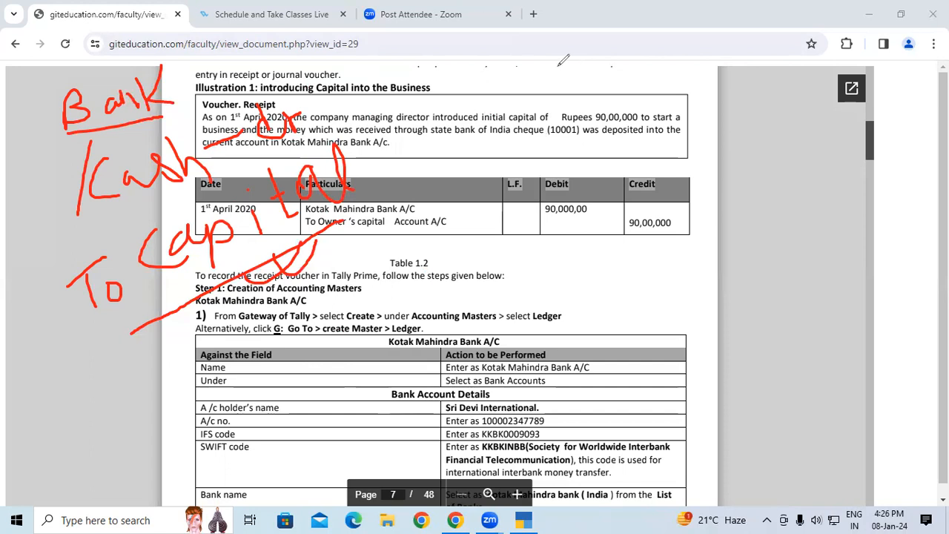
Handwrite the note prop personal with Cash/Goods below it, and tick Cash
{"action": "mouse_move", "coordinate": [530, 55]}
{"action": "left_mouse_down"}
{"action": "mouse_move", "coordinate": [527, 78]}
{"action": "mouse_move", "coordinate": [593, 46]}
{"action": "mouse_move", "coordinate": [611, 98]}
{"action": "left_mouse_up"}
{"action": "mouse_move", "coordinate": [645, 21]}
{"action": "left_mouse_down"}
{"action": "mouse_move", "coordinate": [654, 74]}
{"action": "mouse_move", "coordinate": [672, 43]}
{"action": "mouse_move", "coordinate": [700, 53]}
{"action": "mouse_move", "coordinate": [740, 29]}
{"action": "mouse_move", "coordinate": [786, 30]}
{"action": "mouse_move", "coordinate": [800, 49]}
{"action": "mouse_move", "coordinate": [829, 20]}
{"action": "mouse_move", "coordinate": [827, 38]}
{"action": "left_mouse_up"}
{"action": "mouse_move", "coordinate": [734, 128]}
{"action": "left_mouse_down"}
{"action": "mouse_move", "coordinate": [735, 157]}
{"action": "mouse_move", "coordinate": [779, 142]}
{"action": "left_mouse_up"}
{"action": "left_click_drag", "start_coordinate": [784, 86], "coordinate": [798, 135]}
{"action": "left_click_drag", "start_coordinate": [802, 33], "coordinate": [799, 152]}
{"action": "left_click_drag", "start_coordinate": [819, 74], "coordinate": [832, 103]}
{"action": "mouse_move", "coordinate": [845, 81]}
{"action": "left_mouse_down"}
{"action": "mouse_move", "coordinate": [829, 152]}
{"action": "mouse_move", "coordinate": [879, 83]}
{"action": "mouse_move", "coordinate": [887, 102]}
{"action": "left_mouse_up"}
{"action": "mouse_move", "coordinate": [909, 59]}
{"action": "left_mouse_down"}
{"action": "mouse_move", "coordinate": [911, 96]}
{"action": "mouse_move", "coordinate": [924, 92]}
{"action": "left_mouse_up"}
{"action": "left_click_drag", "start_coordinate": [740, 169], "coordinate": [770, 158]}
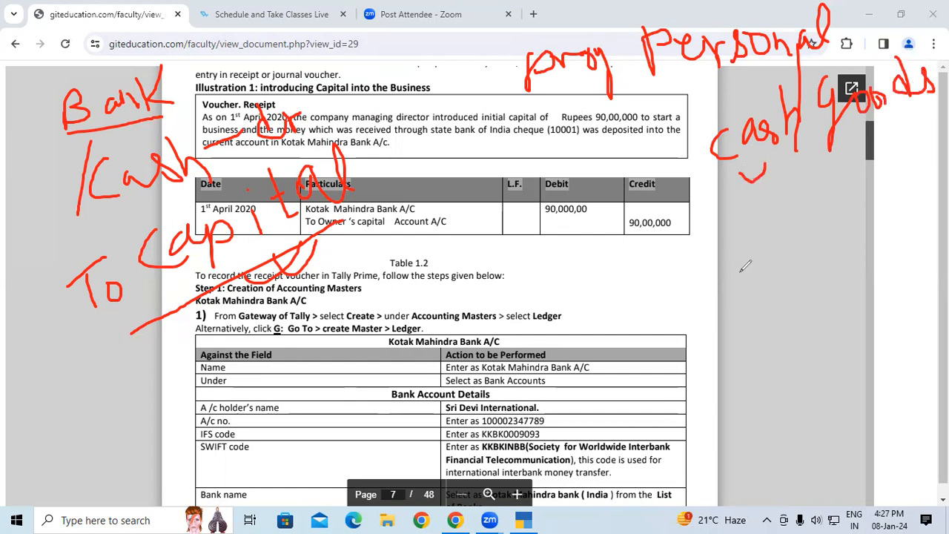
Handwrite the drawings entry Drawing – dr, To Cash below the Cash/Goods note
{"action": "mouse_move", "coordinate": [598, 262]}
{"action": "left_mouse_down"}
{"action": "mouse_move", "coordinate": [602, 306]}
{"action": "mouse_move", "coordinate": [625, 280]}
{"action": "mouse_move", "coordinate": [608, 304]}
{"action": "mouse_move", "coordinate": [681, 252]}
{"action": "mouse_move", "coordinate": [713, 255]}
{"action": "mouse_move", "coordinate": [725, 271]}
{"action": "mouse_move", "coordinate": [747, 253]}
{"action": "mouse_move", "coordinate": [750, 234]}
{"action": "mouse_move", "coordinate": [764, 245]}
{"action": "mouse_move", "coordinate": [760, 301]}
{"action": "left_mouse_up"}
{"action": "left_click", "coordinate": [719, 241]}
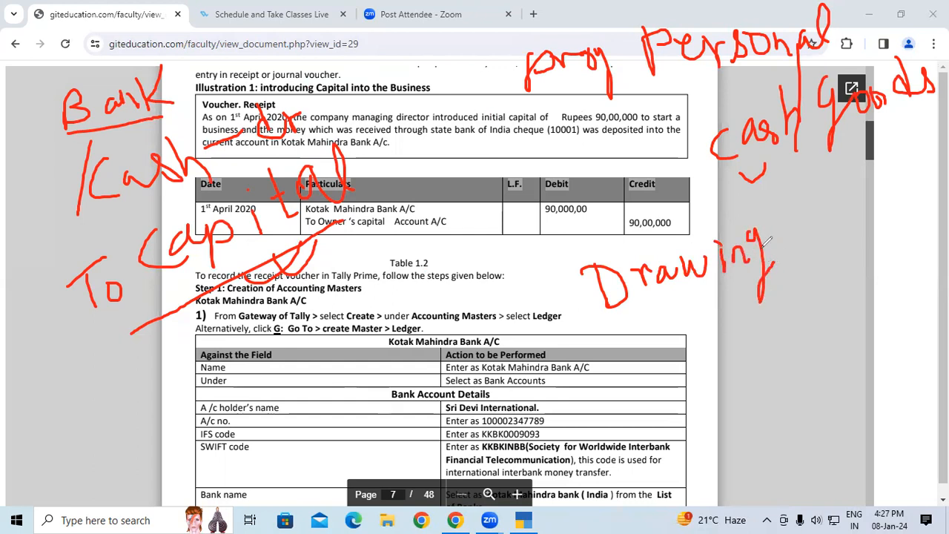
{"action": "left_click_drag", "start_coordinate": [780, 237], "coordinate": [814, 229]}
{"action": "mouse_move", "coordinate": [834, 197]}
{"action": "left_mouse_down"}
{"action": "mouse_move", "coordinate": [843, 217]}
{"action": "mouse_move", "coordinate": [869, 197]}
{"action": "left_mouse_up"}
{"action": "mouse_move", "coordinate": [607, 344]}
{"action": "left_mouse_down"}
{"action": "mouse_move", "coordinate": [666, 321]}
{"action": "mouse_move", "coordinate": [639, 374]}
{"action": "left_mouse_up"}
{"action": "mouse_move", "coordinate": [652, 342]}
{"action": "left_mouse_down"}
{"action": "mouse_move", "coordinate": [672, 354]}
{"action": "mouse_move", "coordinate": [654, 339]}
{"action": "left_mouse_up"}
{"action": "mouse_move", "coordinate": [716, 334]}
{"action": "left_mouse_down"}
{"action": "mouse_move", "coordinate": [716, 364]}
{"action": "mouse_move", "coordinate": [751, 347]}
{"action": "left_mouse_up"}
{"action": "left_click_drag", "start_coordinate": [778, 310], "coordinate": [796, 342]}
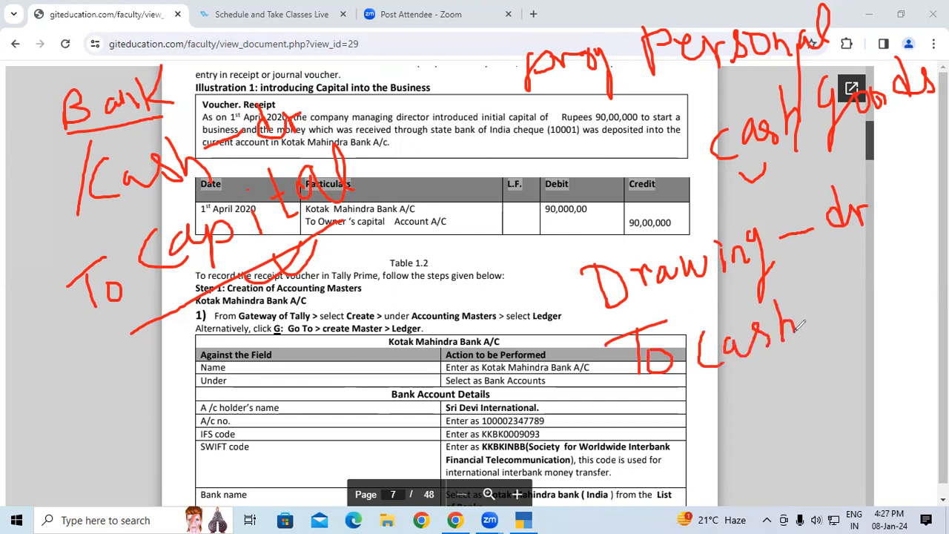
Cross out the tick under Cash, tick Goods instead, and add /Purchase to the drawings entry
{"action": "left_click_drag", "start_coordinate": [787, 168], "coordinate": [769, 185]}
{"action": "mouse_move", "coordinate": [771, 161]}
{"action": "left_mouse_down"}
{"action": "mouse_move", "coordinate": [806, 186]}
{"action": "mouse_move", "coordinate": [826, 185]}
{"action": "left_mouse_up"}
{"action": "mouse_move", "coordinate": [871, 130]}
{"action": "left_mouse_down"}
{"action": "mouse_move", "coordinate": [889, 146]}
{"action": "mouse_move", "coordinate": [908, 117]}
{"action": "left_mouse_up"}
{"action": "left_click_drag", "start_coordinate": [823, 274], "coordinate": [814, 368]}
{"action": "mouse_move", "coordinate": [822, 291]}
{"action": "left_mouse_down"}
{"action": "mouse_move", "coordinate": [829, 317]}
{"action": "mouse_move", "coordinate": [836, 277]}
{"action": "mouse_move", "coordinate": [863, 305]}
{"action": "mouse_move", "coordinate": [875, 285]}
{"action": "mouse_move", "coordinate": [894, 290]}
{"action": "left_mouse_up"}
{"action": "mouse_move", "coordinate": [902, 227]}
{"action": "left_mouse_down"}
{"action": "mouse_move", "coordinate": [899, 290]}
{"action": "mouse_move", "coordinate": [915, 274]}
{"action": "left_mouse_up"}
{"action": "left_click_drag", "start_coordinate": [927, 241], "coordinate": [922, 255]}
{"action": "mouse_move", "coordinate": [938, 223]}
{"action": "left_mouse_down"}
{"action": "mouse_move", "coordinate": [927, 253]}
{"action": "mouse_move", "coordinate": [948, 227]}
{"action": "left_mouse_up"}
Draw a frame around the drawings entry, tick its Cash line, and write (goods) under Purchase
{"action": "mouse_move", "coordinate": [528, 253]}
{"action": "left_mouse_down"}
{"action": "mouse_move", "coordinate": [571, 434]}
{"action": "mouse_move", "coordinate": [947, 348]}
{"action": "left_mouse_up"}
{"action": "left_click_drag", "start_coordinate": [518, 251], "coordinate": [909, 164]}
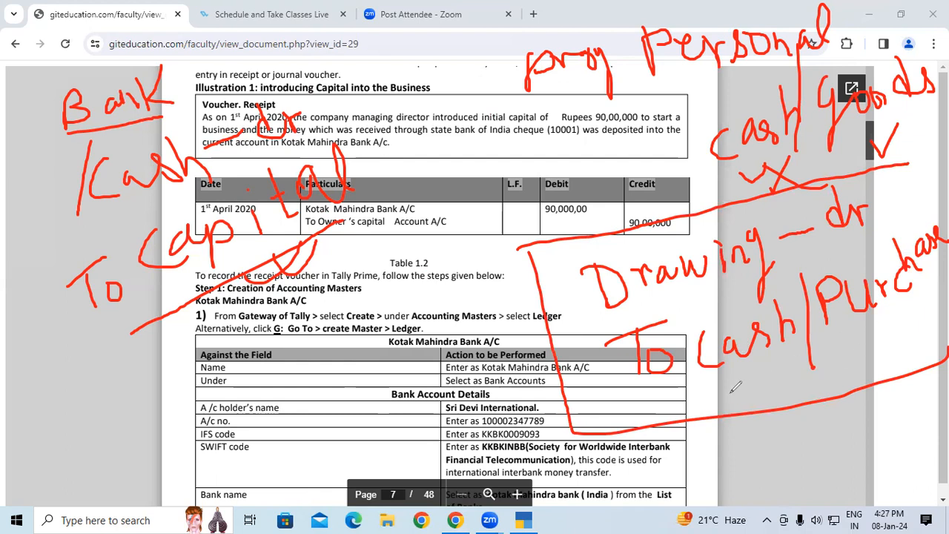
{"action": "mouse_move", "coordinate": [719, 383]}
{"action": "left_mouse_down"}
{"action": "mouse_move", "coordinate": [740, 391]}
{"action": "mouse_move", "coordinate": [756, 367]}
{"action": "left_mouse_up"}
{"action": "mouse_move", "coordinate": [864, 327]}
{"action": "left_mouse_down"}
{"action": "mouse_move", "coordinate": [868, 365]}
{"action": "mouse_move", "coordinate": [913, 346]}
{"action": "mouse_move", "coordinate": [932, 301]}
{"action": "mouse_move", "coordinate": [930, 342]}
{"action": "mouse_move", "coordinate": [935, 319]}
{"action": "mouse_move", "coordinate": [940, 338]}
{"action": "left_mouse_up"}
{"action": "left_click_drag", "start_coordinate": [920, 296], "coordinate": [938, 366]}
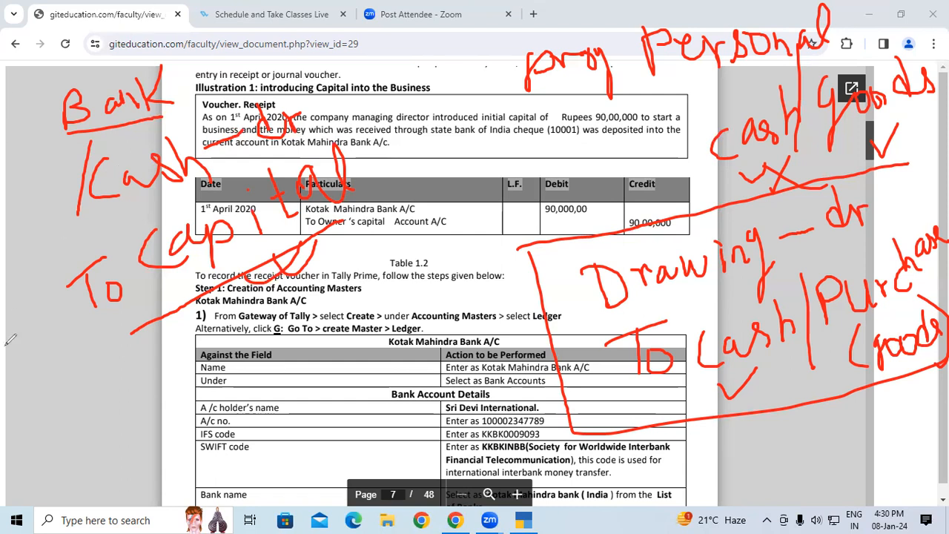
Clear all annotations and handwrite Bank and To over the voucher text, with underlines and ticks
{"action": "left_click", "coordinate": [58, 342]}
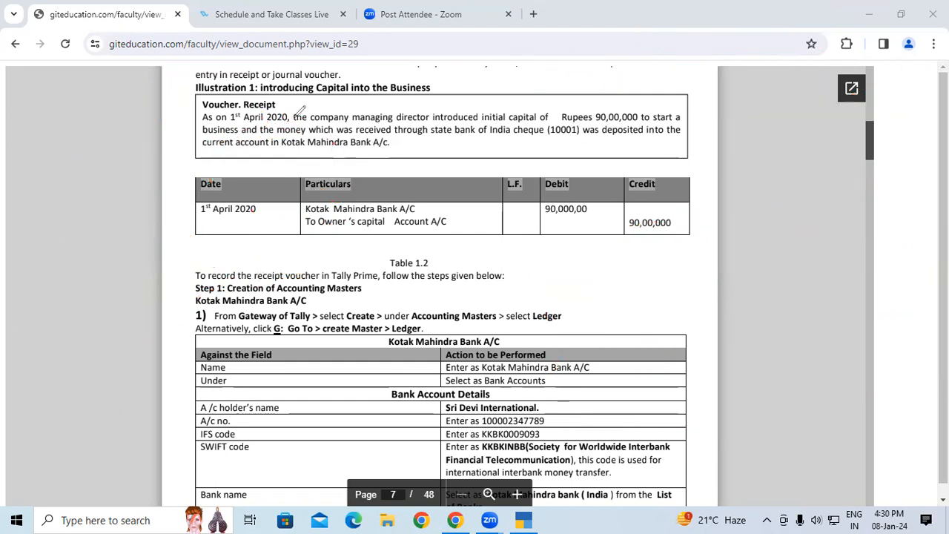
{"action": "left_click_drag", "start_coordinate": [567, 53], "coordinate": [576, 78]}
{"action": "mouse_move", "coordinate": [583, 59]}
{"action": "left_mouse_down"}
{"action": "mouse_move", "coordinate": [564, 54]}
{"action": "mouse_move", "coordinate": [550, 100]}
{"action": "mouse_move", "coordinate": [539, 89]}
{"action": "left_mouse_up"}
{"action": "mouse_move", "coordinate": [598, 54]}
{"action": "left_mouse_down"}
{"action": "mouse_move", "coordinate": [603, 70]}
{"action": "mouse_move", "coordinate": [622, 66]}
{"action": "mouse_move", "coordinate": [639, 81]}
{"action": "mouse_move", "coordinate": [665, 31]}
{"action": "left_mouse_up"}
{"action": "left_click_drag", "start_coordinate": [623, 83], "coordinate": [677, 83]}
{"action": "left_click_drag", "start_coordinate": [512, 134], "coordinate": [675, 87]}
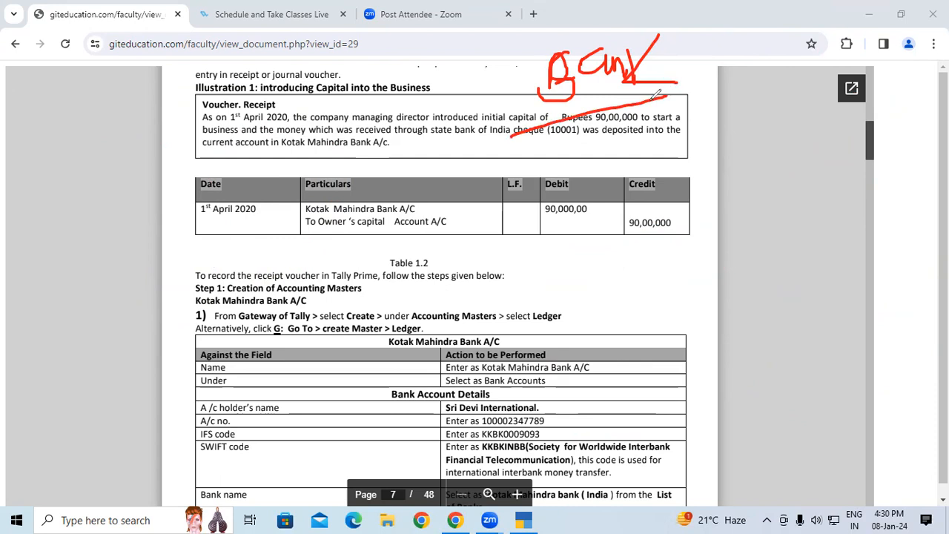
{"action": "mouse_move", "coordinate": [608, 124]}
{"action": "left_mouse_down"}
{"action": "mouse_move", "coordinate": [607, 151]}
{"action": "mouse_move", "coordinate": [651, 129]}
{"action": "mouse_move", "coordinate": [693, 128]}
{"action": "left_mouse_up"}
{"action": "left_click_drag", "start_coordinate": [504, 105], "coordinate": [567, 65]}
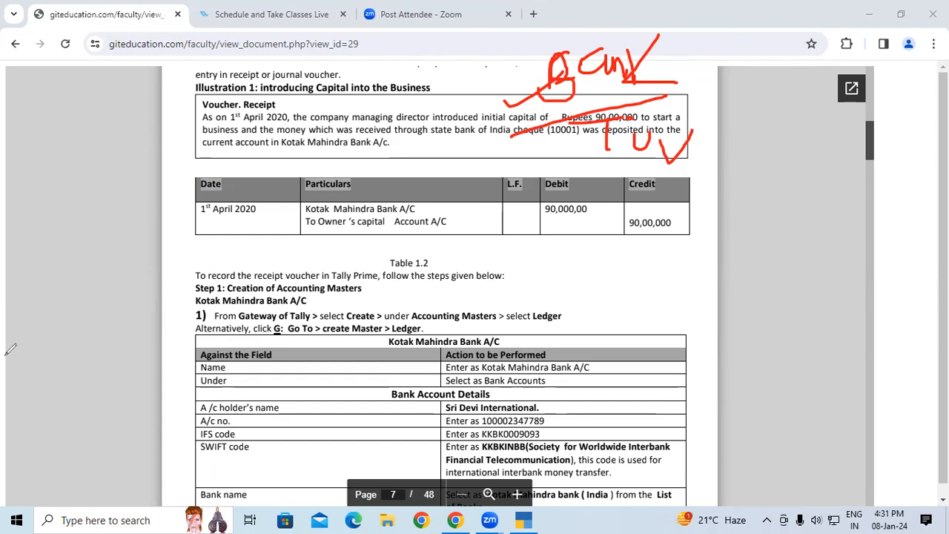
Clear the remaining annotations from the document and switch to TallyPrime
{"action": "left_click", "coordinate": [65, 341]}
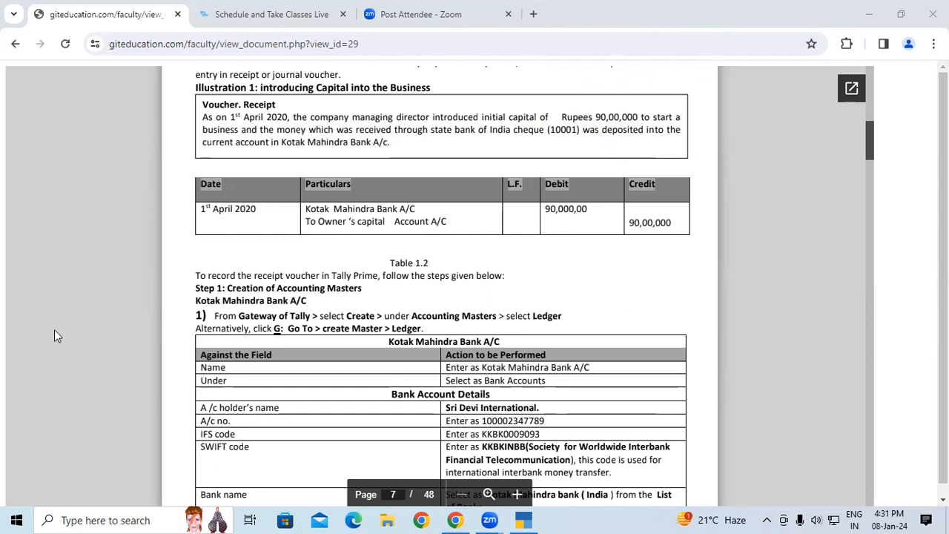
{"action": "left_click", "coordinate": [132, 229]}
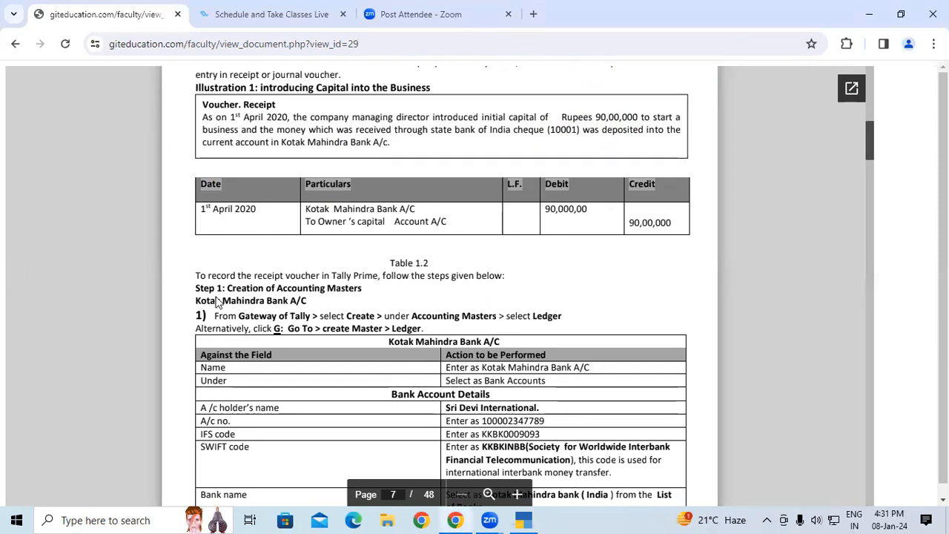
{"action": "left_click", "coordinate": [524, 519]}
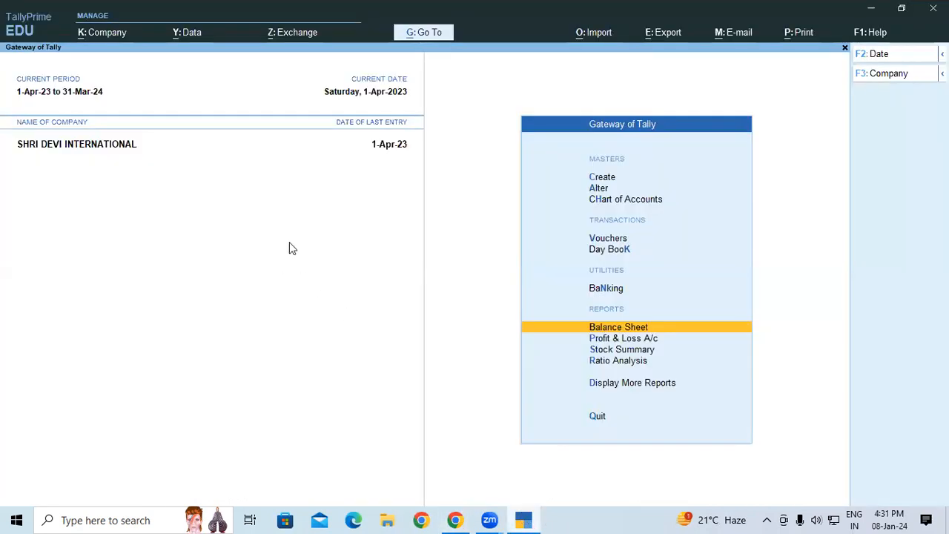
Open the company selection and browse to drive D:\ using Select from Drive
{"action": "left_click", "coordinate": [172, 133]}
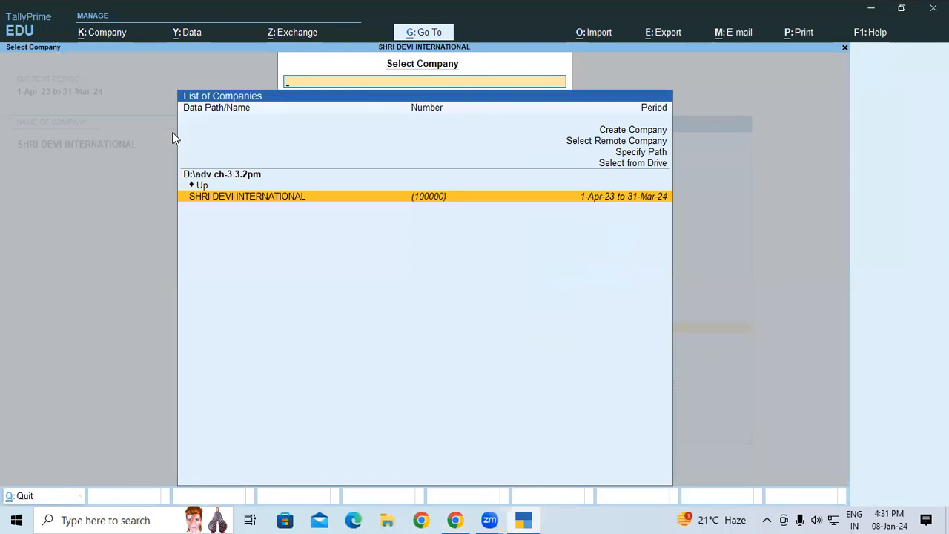
{"action": "key", "text": "Up"}
{"action": "key", "text": "Up"}
{"action": "key", "text": "Up"}
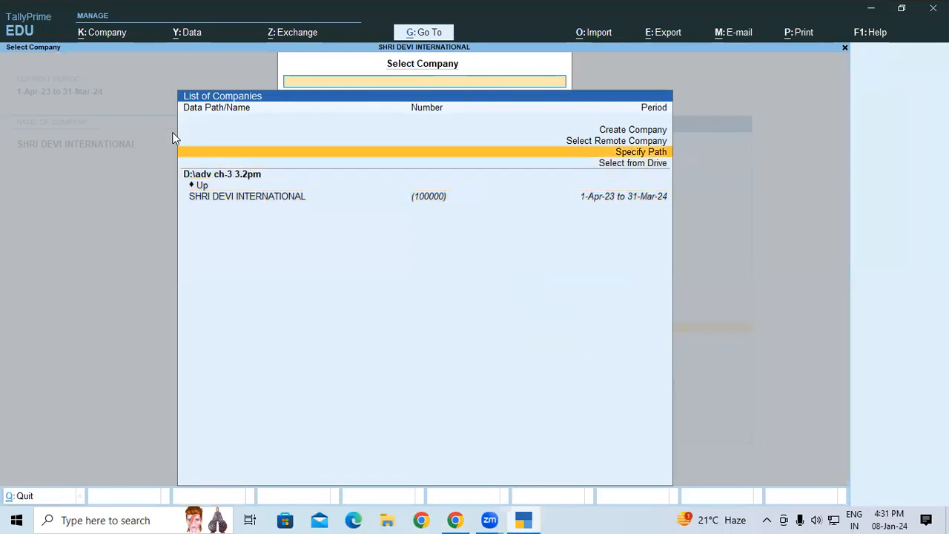
{"action": "key", "text": "Down"}
{"action": "key", "text": "Return"}
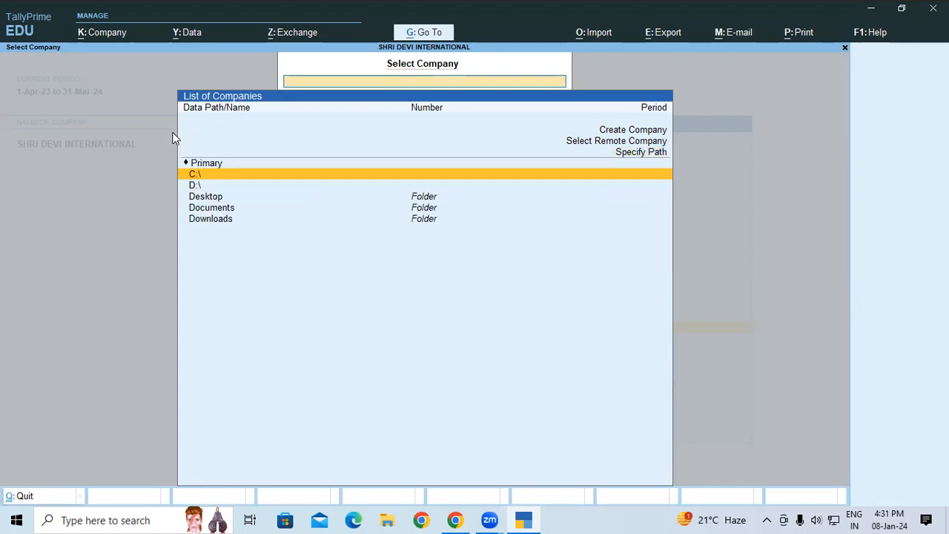
{"action": "key", "text": "Down"}
{"action": "key", "text": "Return"}
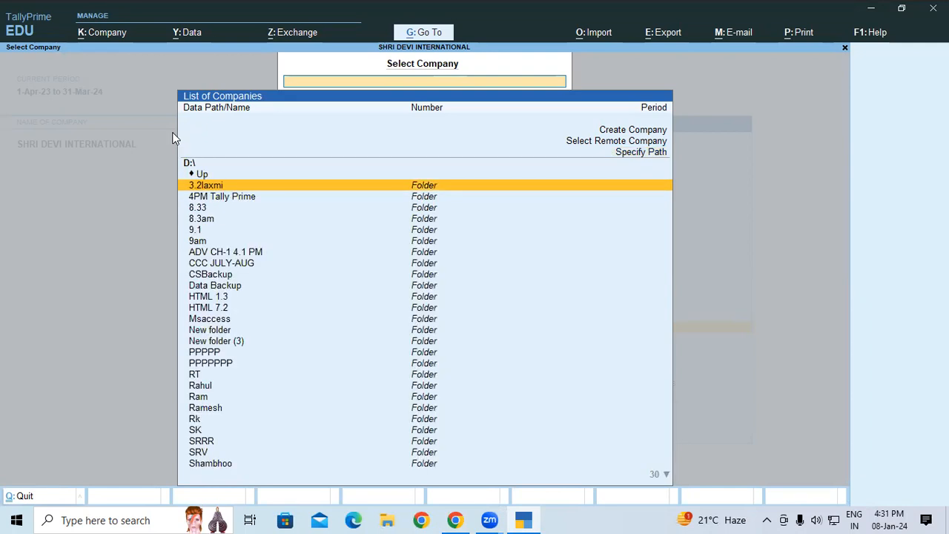
Open the company SRI DEVI INTERNATIONAL from the folder ADV CH-1 4.1 PM and view its balance sheet
{"action": "key", "text": "Down"}
{"action": "key", "text": "Down"}
{"action": "key", "text": "Down"}
{"action": "key", "text": "Down"}
{"action": "key", "text": "Down"}
{"action": "key", "text": "Down"}
{"action": "key", "text": "Down"}
{"action": "key", "text": "Down"}
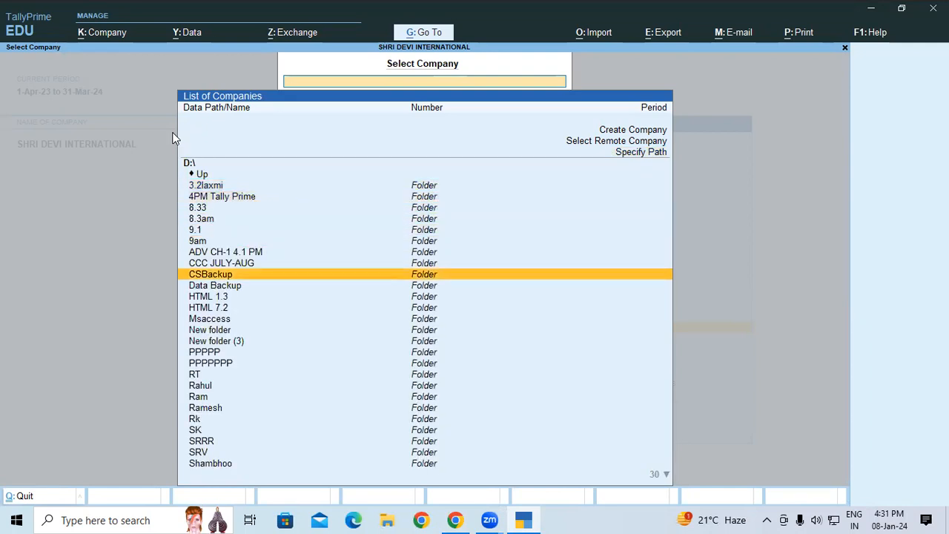
{"action": "key", "text": "Up"}
{"action": "key", "text": "Up"}
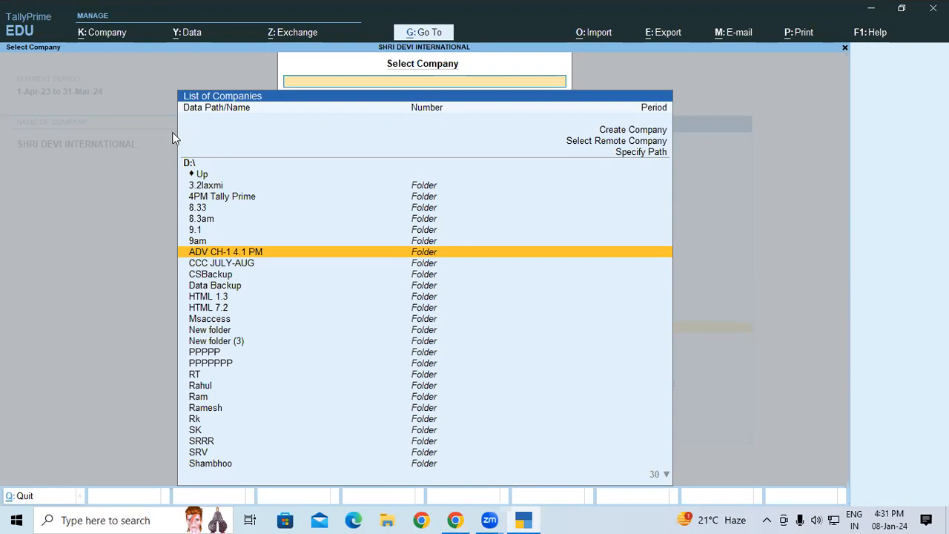
{"action": "key", "text": "Return"}
{"action": "key", "text": "Return"}
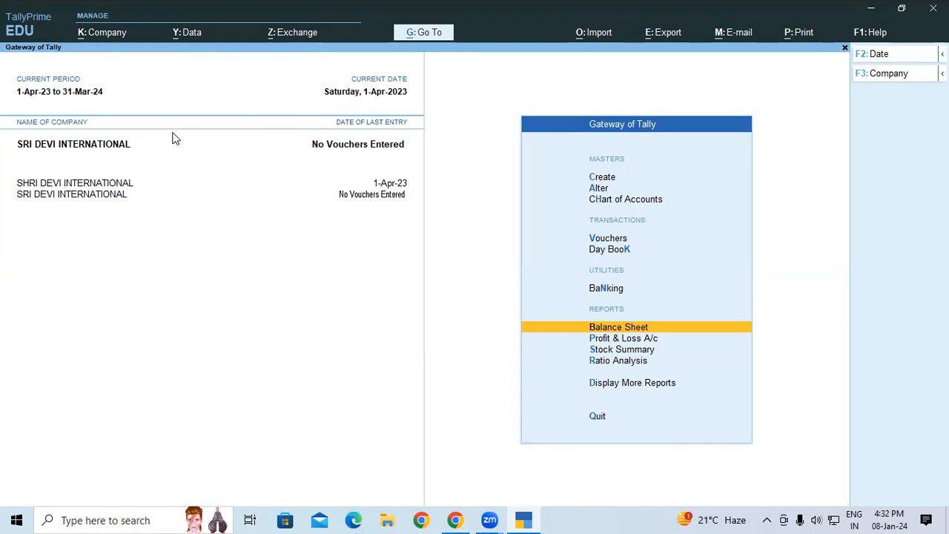
{"action": "key", "text": "Return"}
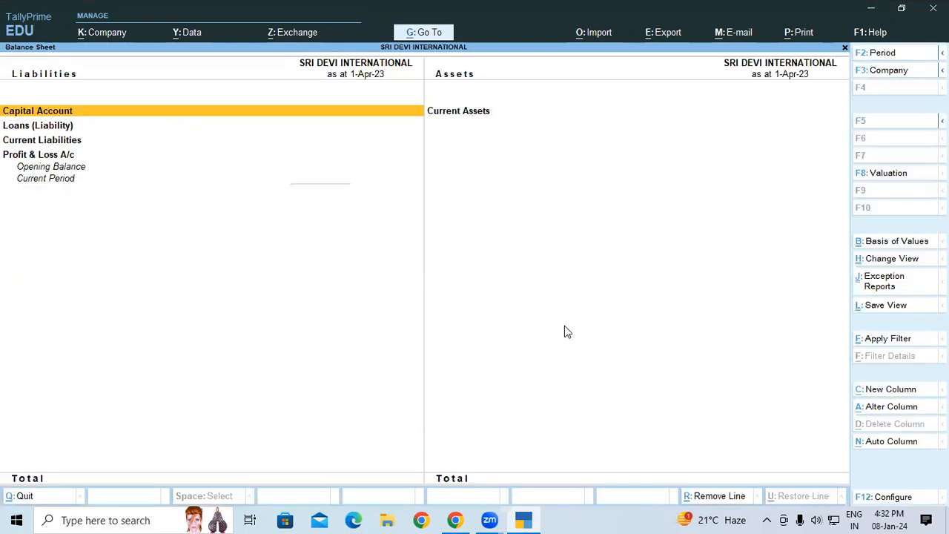
{"action": "key", "text": "Escape"}
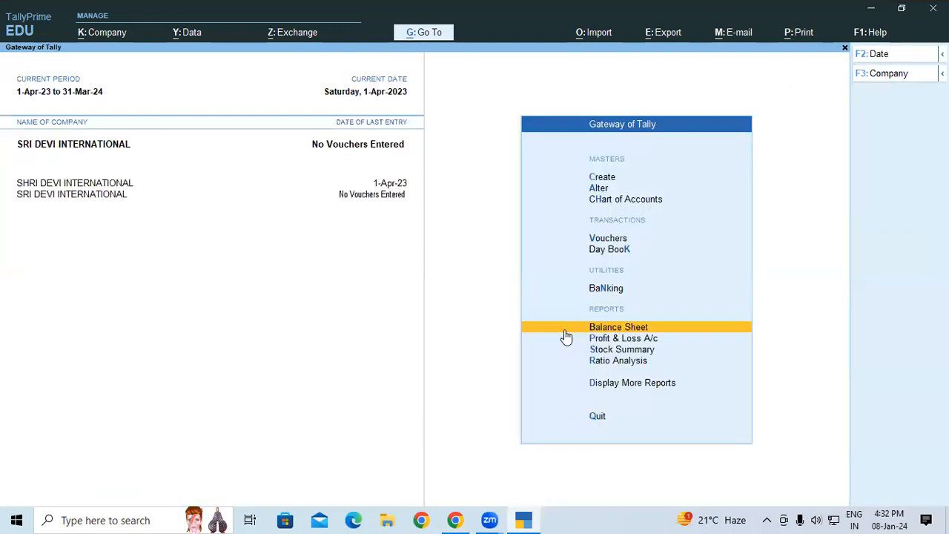
Start a new ledger named KOTAK BANK and place it under the Bank Accounts group
{"action": "key", "text": "Up"}
{"action": "key", "text": "Up"}
{"action": "key", "text": "Up"}
{"action": "key", "text": "Up"}
{"action": "key", "text": "Up"}
{"action": "key", "text": "Up"}
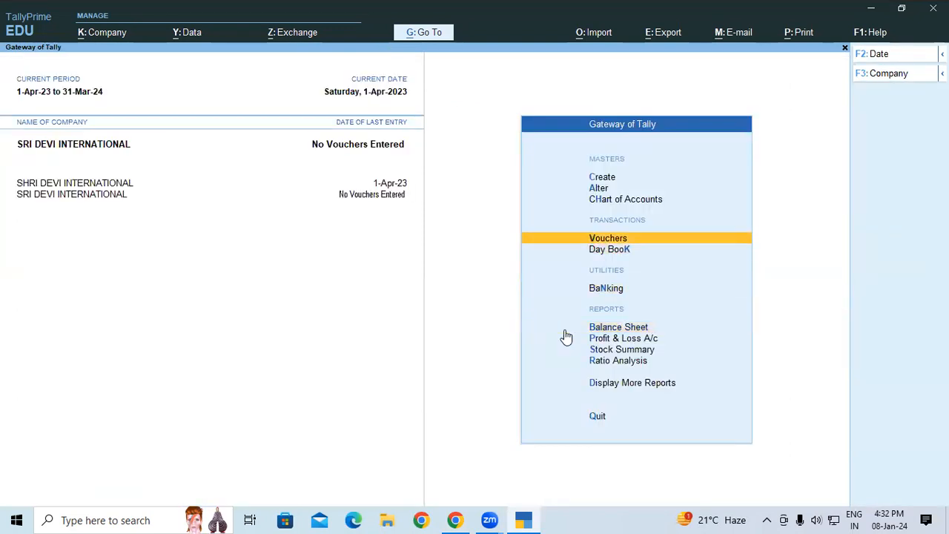
{"action": "key", "text": "Return"}
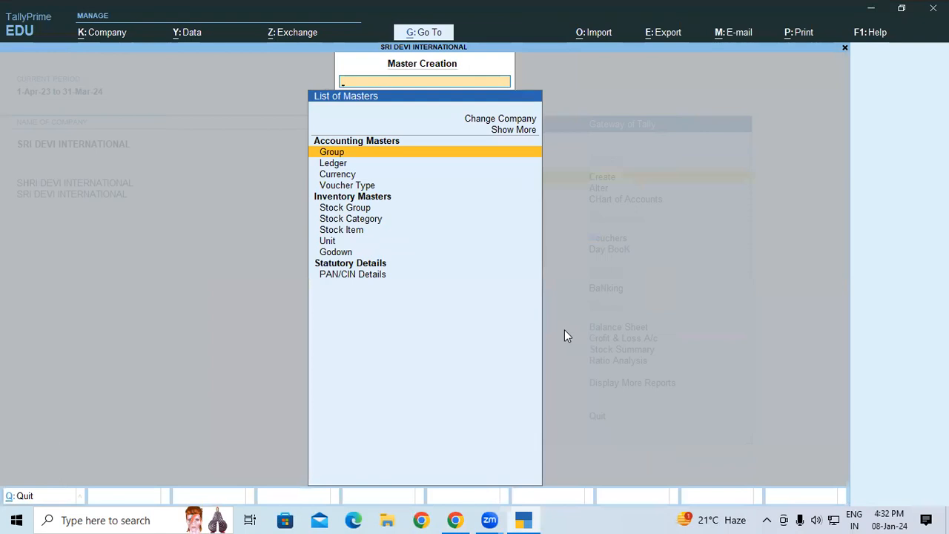
{"action": "key", "text": "Down"}
{"action": "key", "text": "Return"}
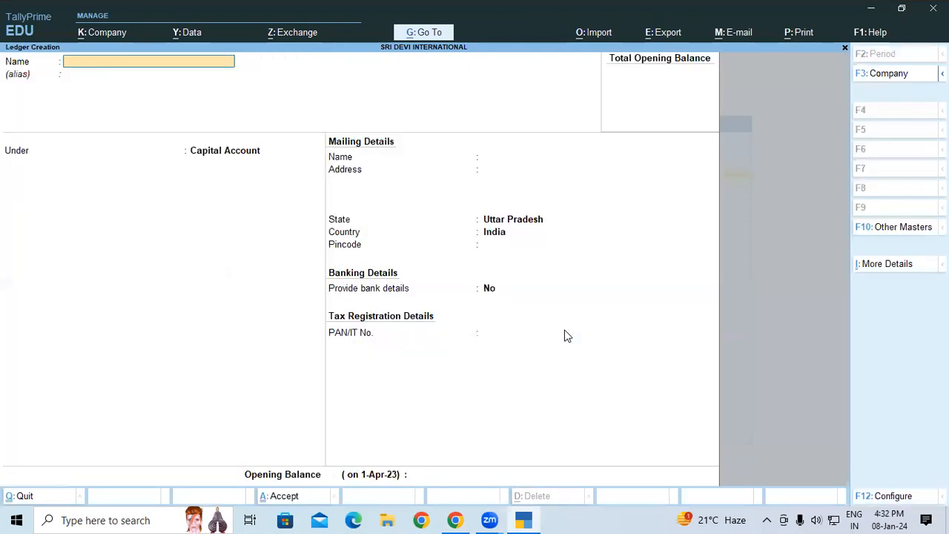
{"action": "type", "text": "KOTAK BANK"}
{"action": "key", "text": "Return"}
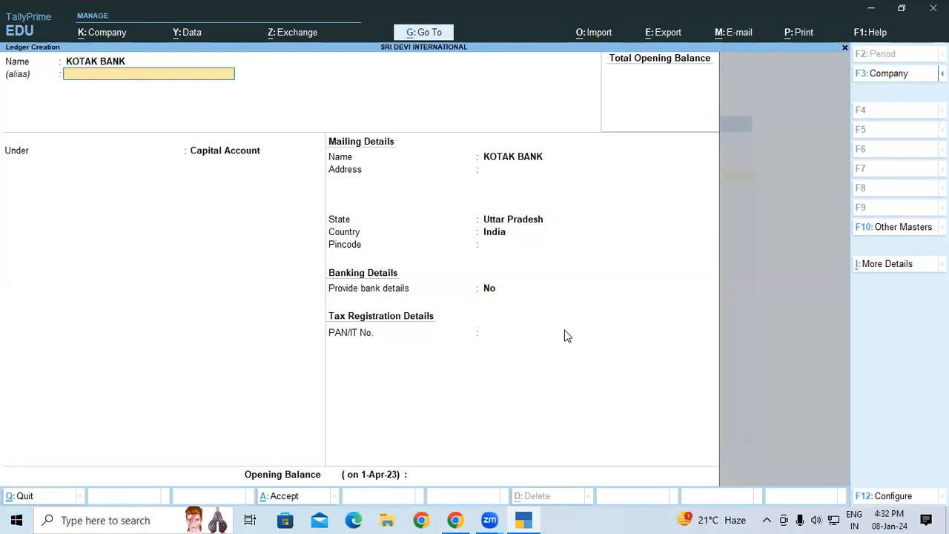
{"action": "key", "text": "Return"}
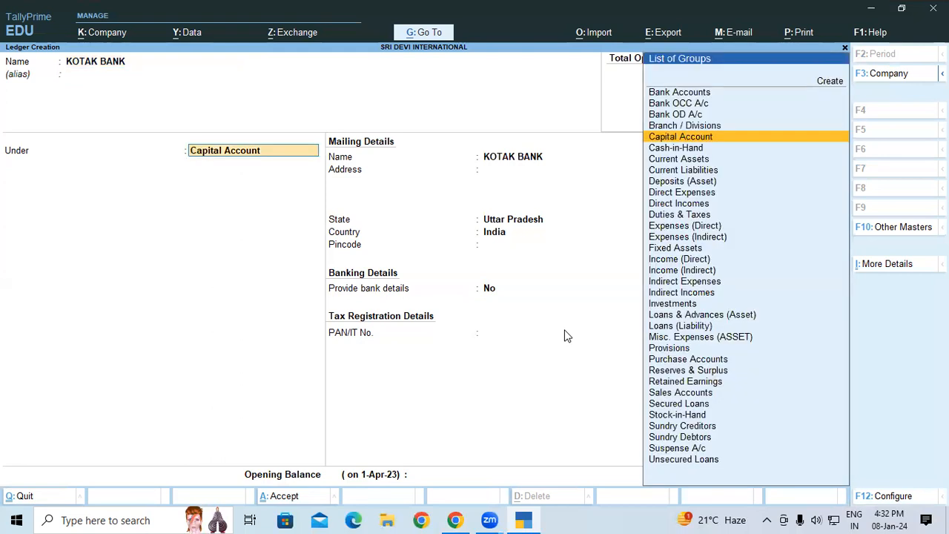
{"action": "type", "text": "BA"}
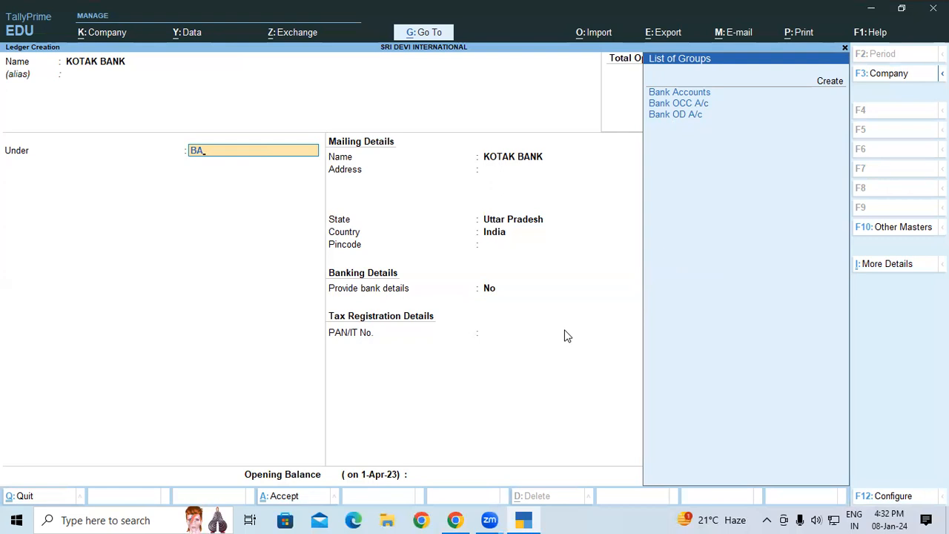
{"action": "key", "text": "Return"}
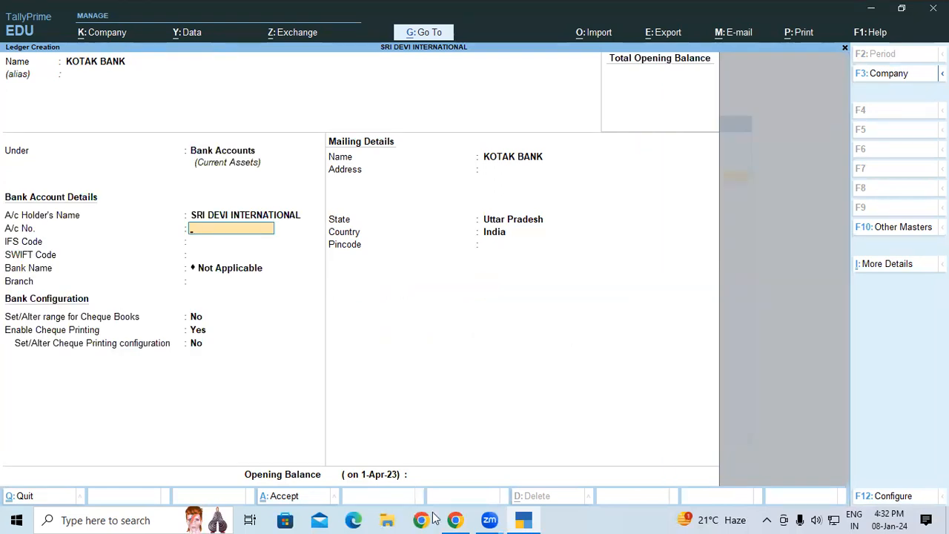
Enter the bank account number for the KOTAK BANK ledger, as given in the course document in the browser
{"action": "key", "text": "alt+Tab"}
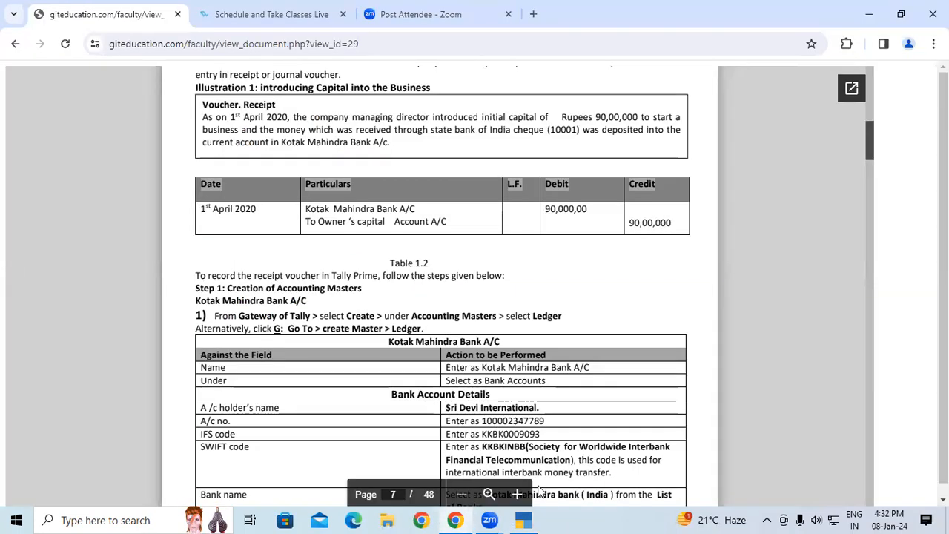
{"action": "left_click", "coordinate": [523, 519]}
{"action": "type", "text": "1"}
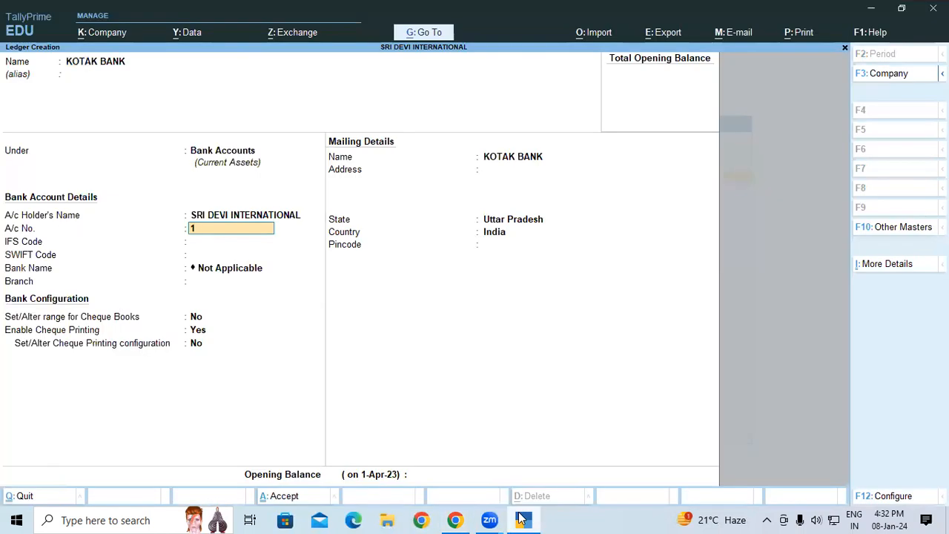
{"action": "type", "text": "0000234"}
{"action": "left_click", "coordinate": [523, 520]}
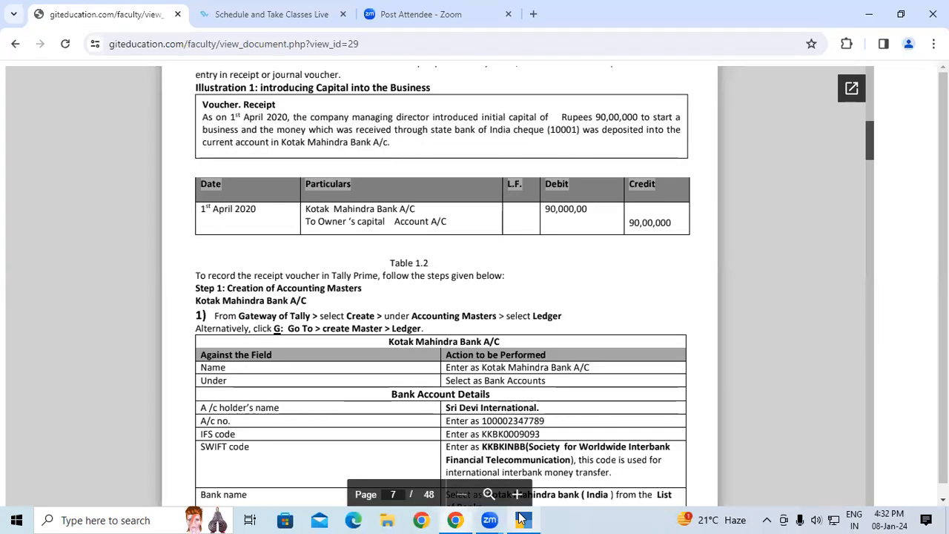
{"action": "left_click", "coordinate": [523, 520]}
{"action": "type", "text": "7789"}
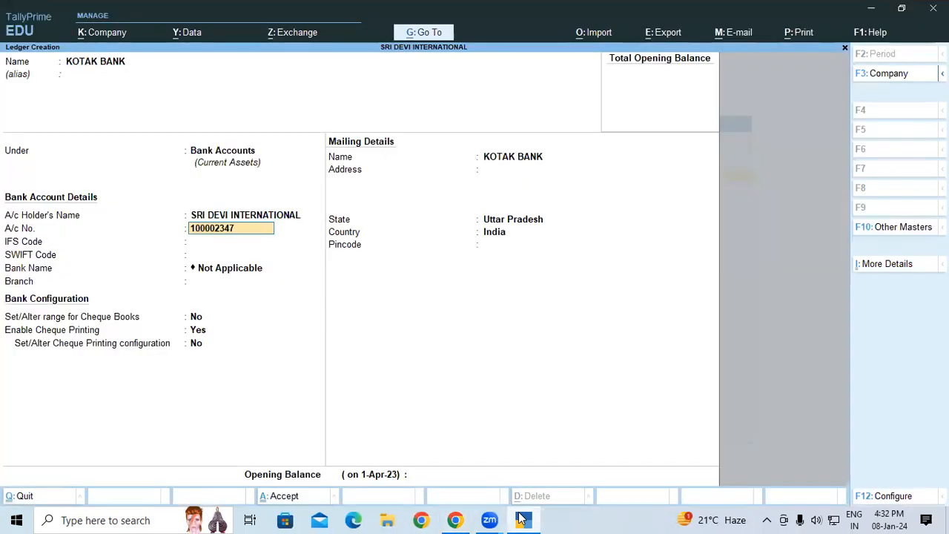
{"action": "key", "text": "Return"}
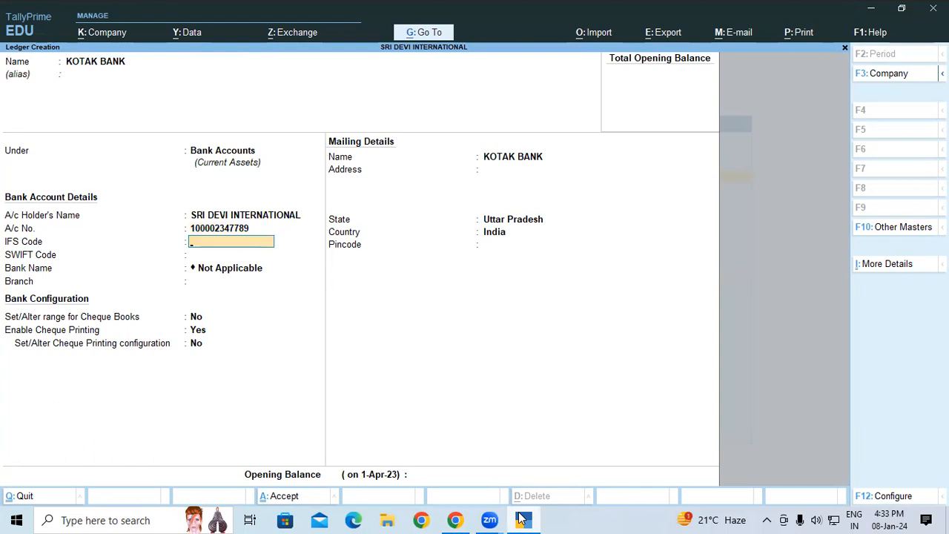
Set the ledger's IFS code to KKBK0009093
{"action": "type", "text": "KKBK000"}
{"action": "type", "text": "9093"}
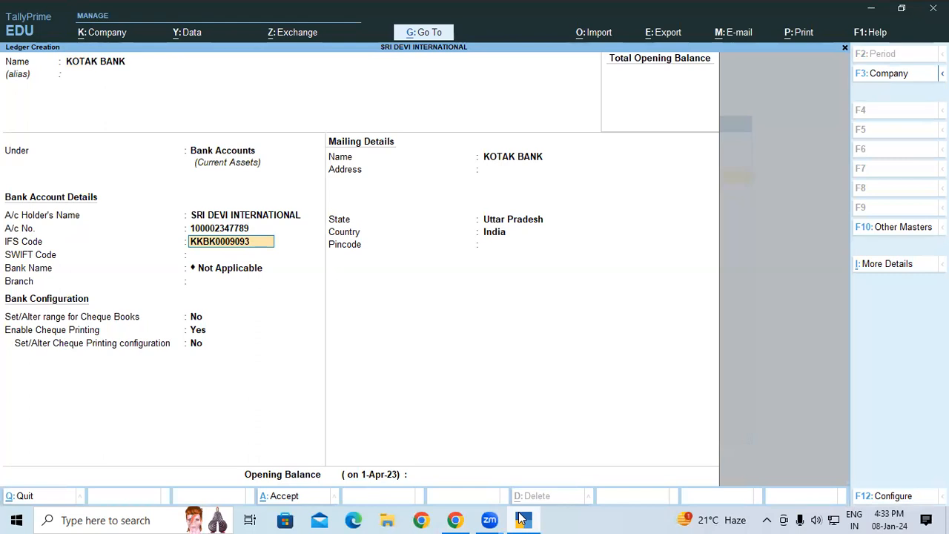
{"action": "key", "text": "Return"}
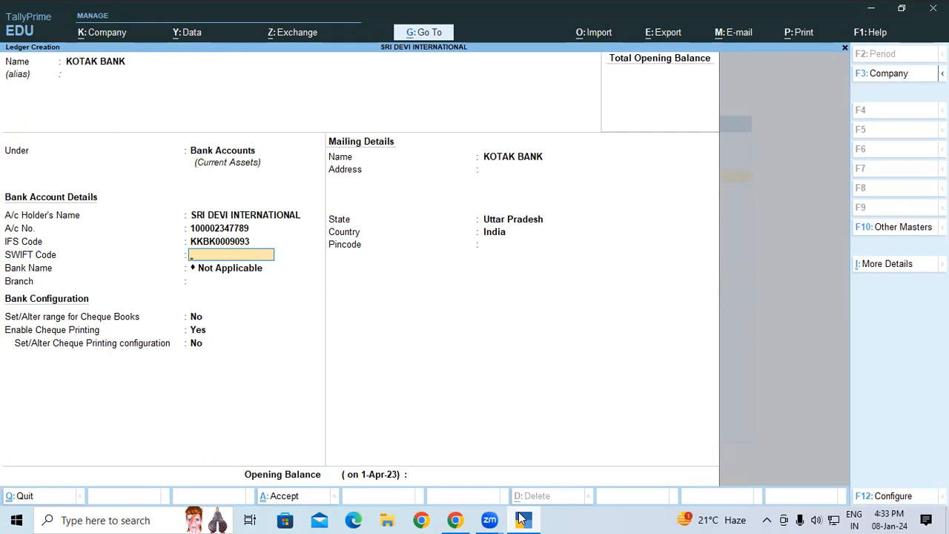
Check the SWIFT code in the course document and set the ledger's SWIFT code to KKBNINBB
{"action": "left_click", "coordinate": [522, 520]}
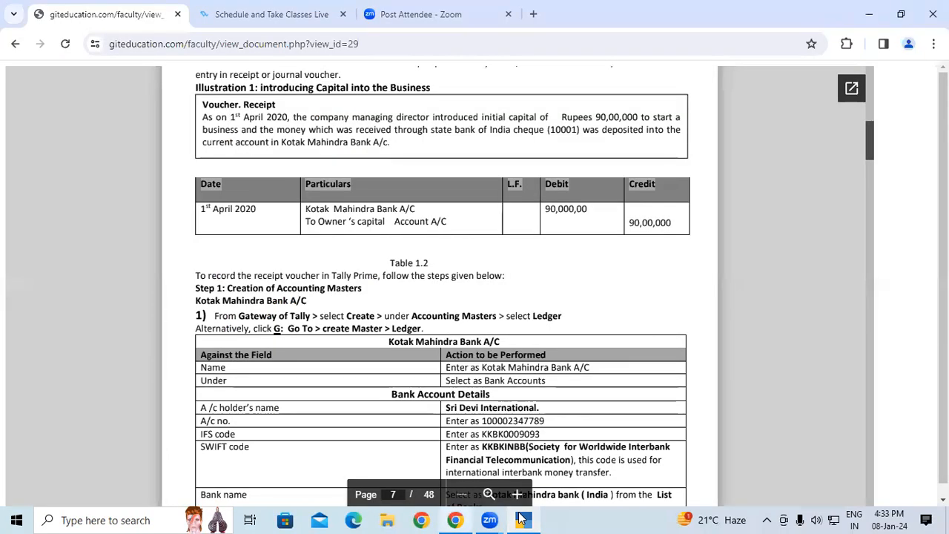
{"action": "left_click", "coordinate": [521, 519]}
{"action": "type", "text": "KKBNIN"}
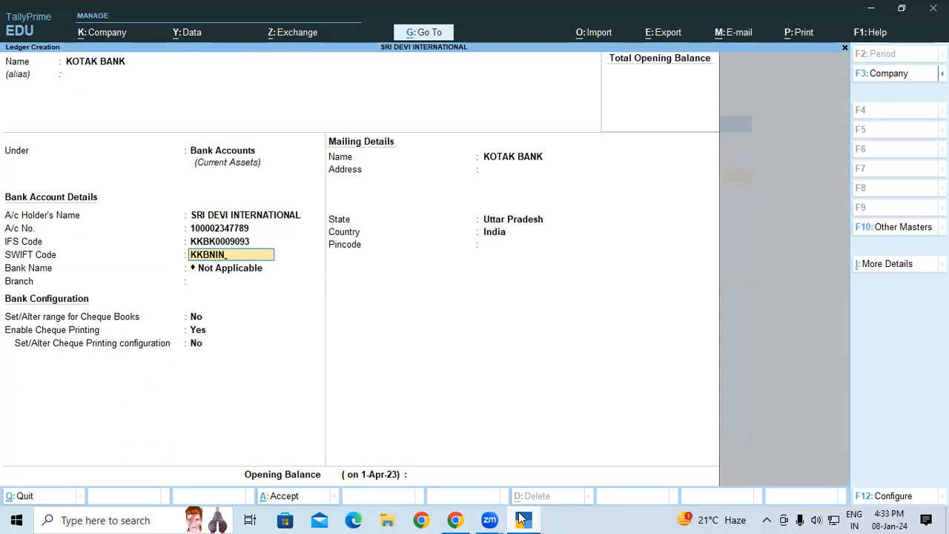
{"action": "type", "text": "BD"}
{"action": "key", "text": "Return"}
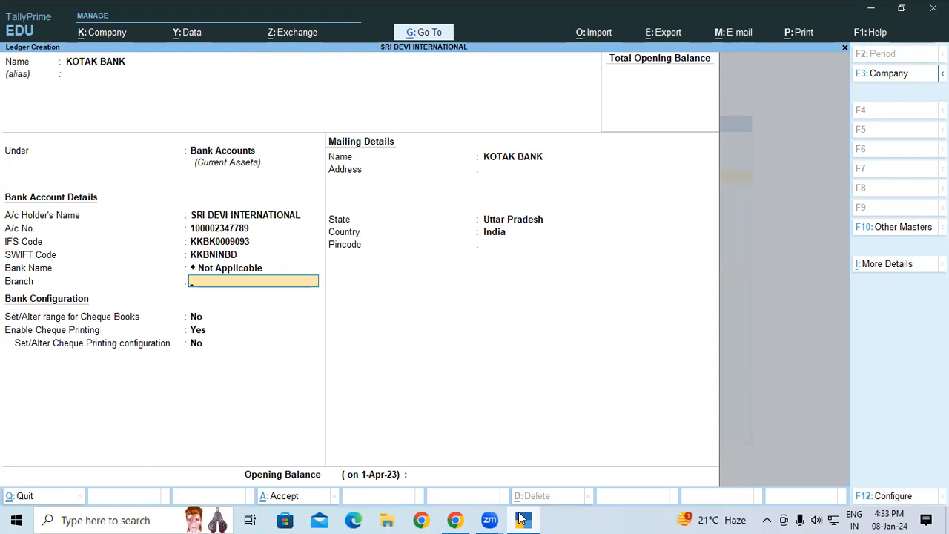
{"action": "key", "text": "BackSpace"}
{"action": "key", "text": "BackSpace"}
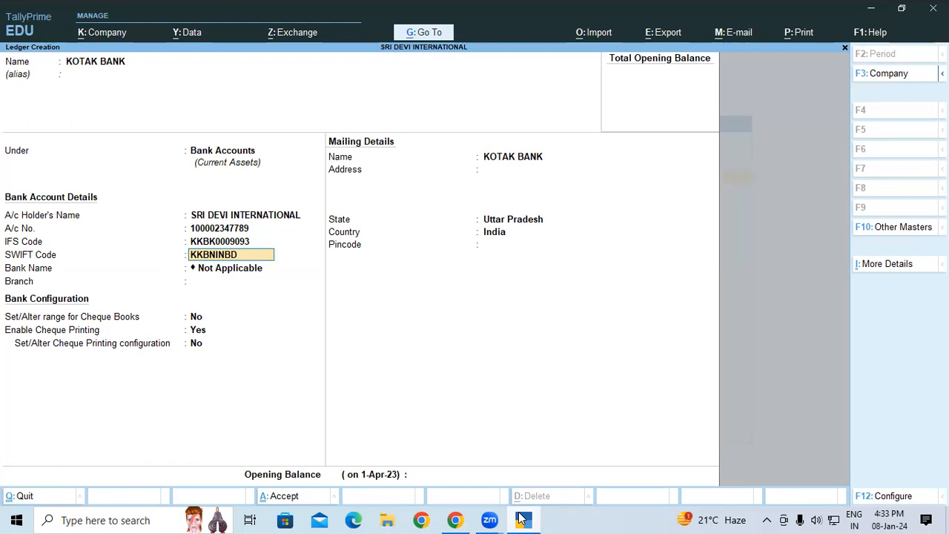
{"action": "key", "text": "BackSpace"}
{"action": "type", "text": "B"}
{"action": "key", "text": "Return"}
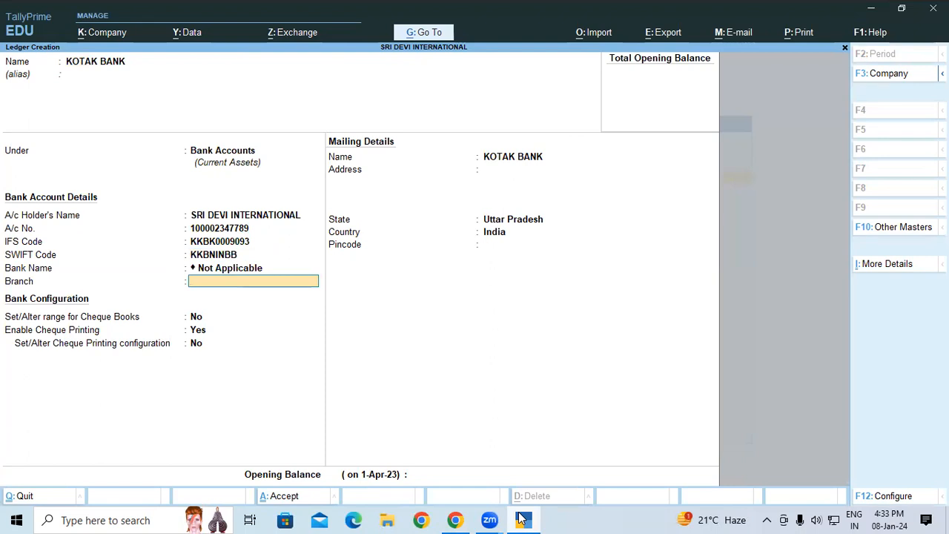
Set the bank branch to BTM, keep the remaining defaults and save the KOTAK BANK ledger
{"action": "type", "text": "BTM"}
{"action": "key", "text": "Return"}
{"action": "key", "text": "Return"}
{"action": "key", "text": "Return"}
{"action": "key", "text": "Return"}
{"action": "key", "text": "Return"}
{"action": "key", "text": "Return"}
{"action": "key", "text": "Return"}
{"action": "key", "text": "Return"}
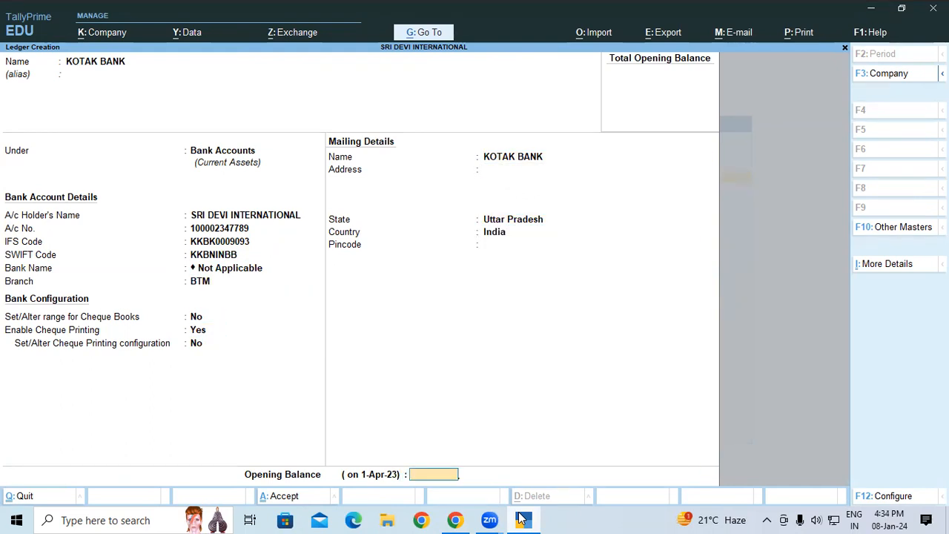
{"action": "key", "text": "Return"}
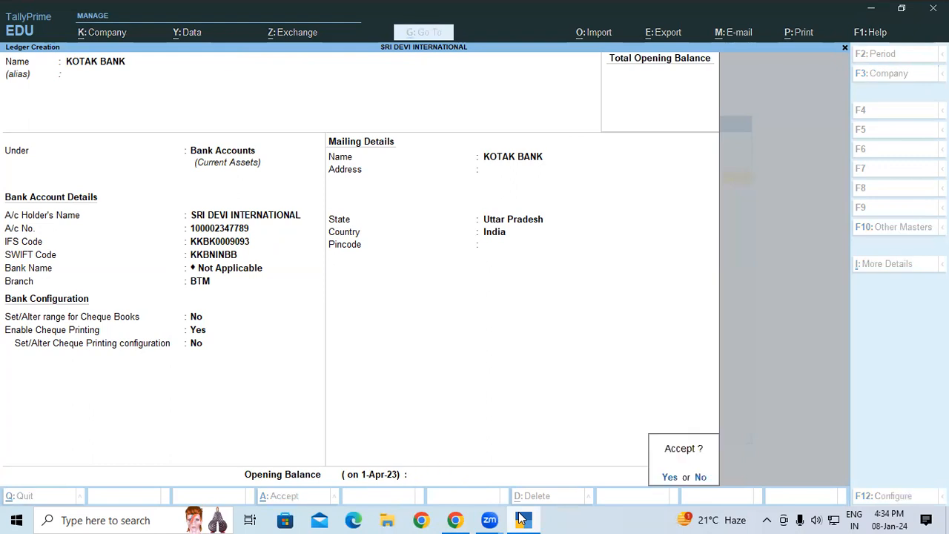
{"action": "key", "text": "Return"}
Name the new ledger PROP CAPITAL A/C, leaving the alias empty
{"action": "type", "text": "PROP"}
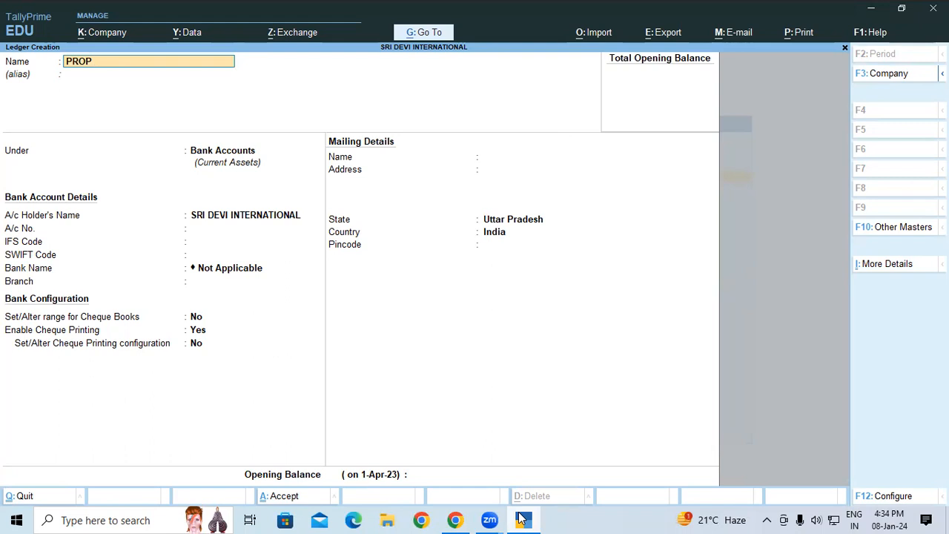
Place the PROP CAPITAL A/C ledger under Capital Account and save it with the default mailing details
{"action": "type", "text": "CAPITAL A/C"}
{"action": "key", "text": "Return"}
{"action": "key", "text": "Return"}
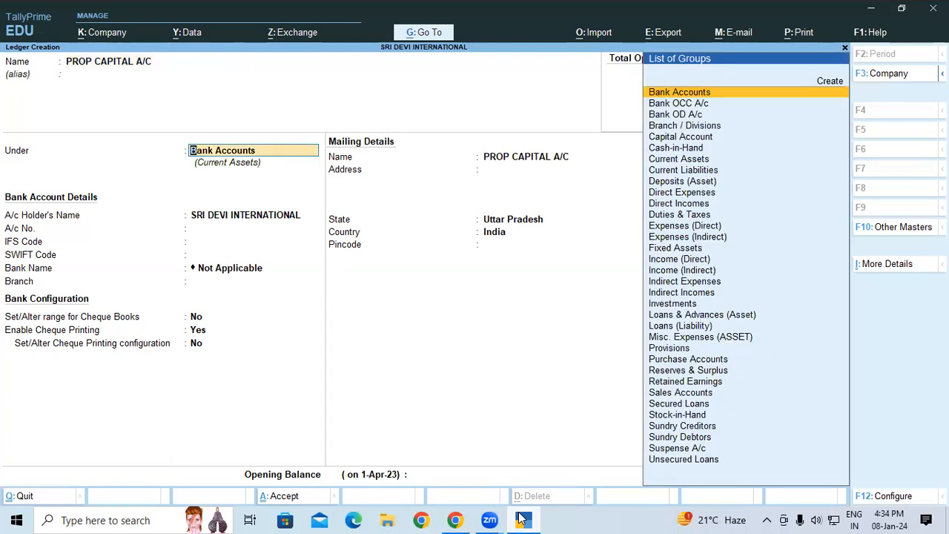
{"action": "type", "text": "CAP"}
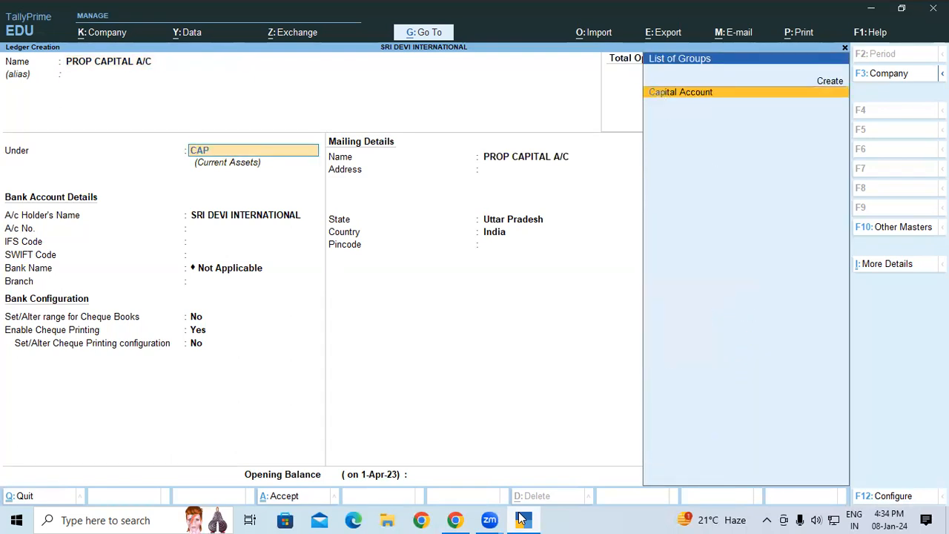
{"action": "key", "text": "Return"}
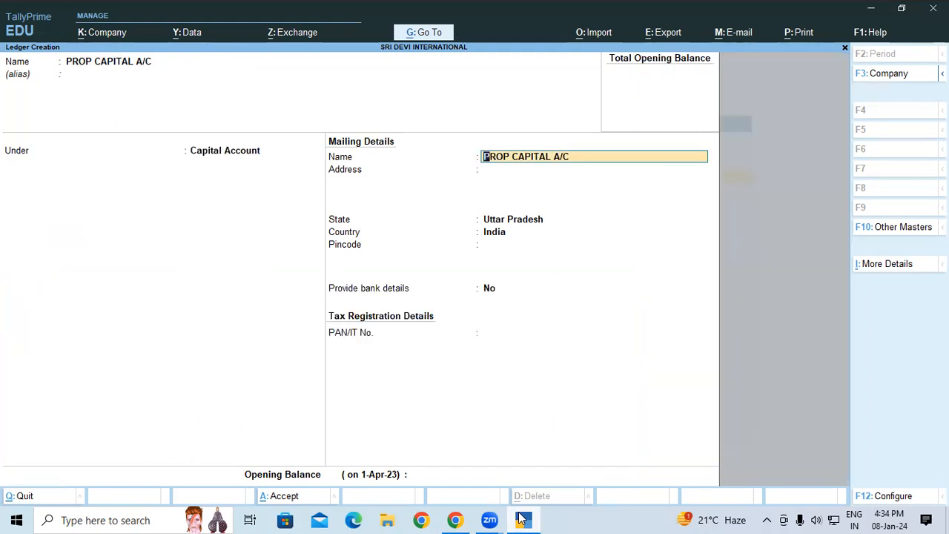
{"action": "key", "text": "Return"}
{"action": "key", "text": "Return"}
{"action": "key", "text": "Return"}
{"action": "key", "text": "Return"}
{"action": "key", "text": "Return"}
{"action": "key", "text": "Return"}
{"action": "key", "text": "Return"}
{"action": "key", "text": "Return"}
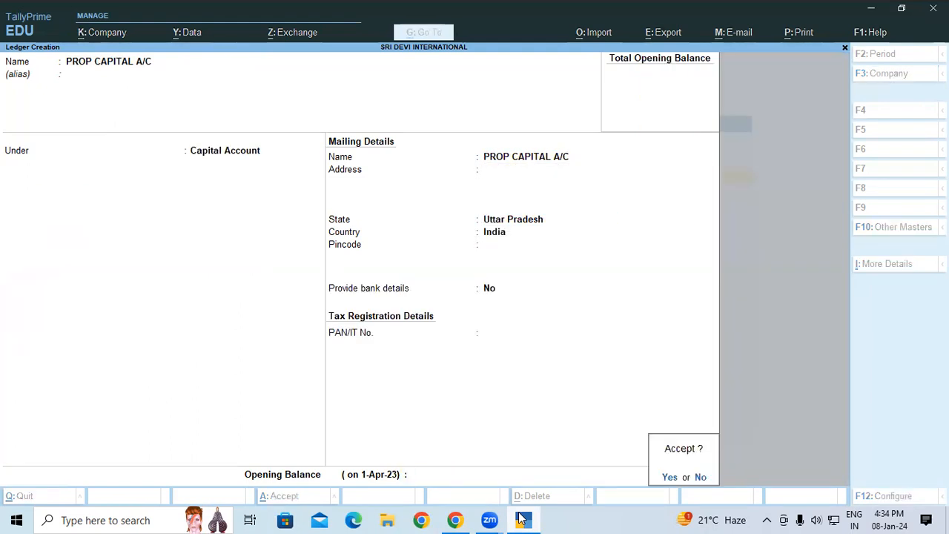
{"action": "key", "text": "Return"}
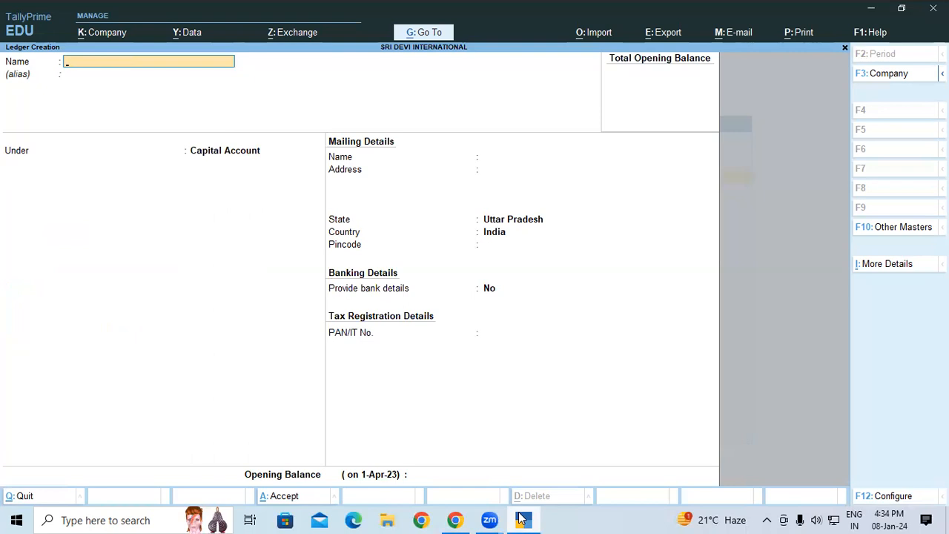
Leave ledger creation, start a receipt voucher and credit PROP CAPITAL A/C with 90,00,000
{"action": "key", "text": "Escape"}
{"action": "key", "text": "Escape"}
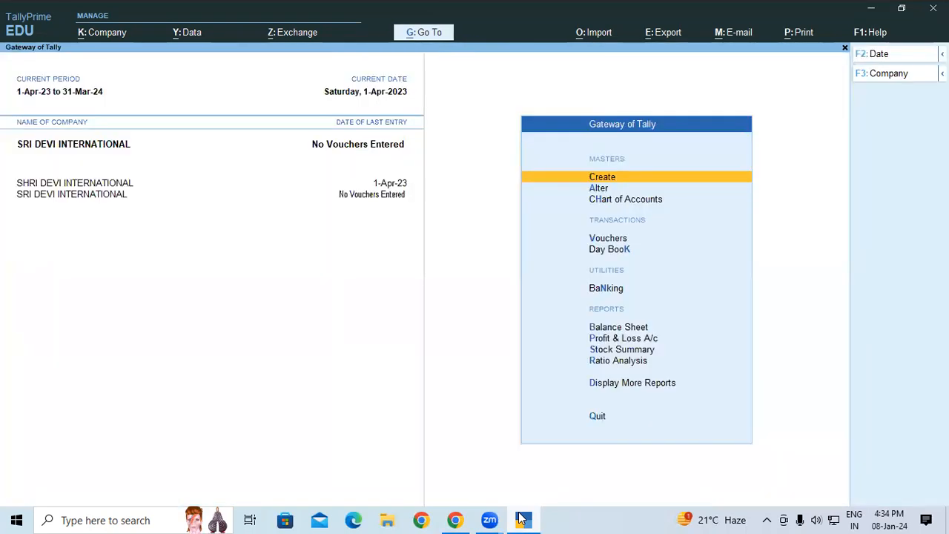
{"action": "key", "text": "v"}
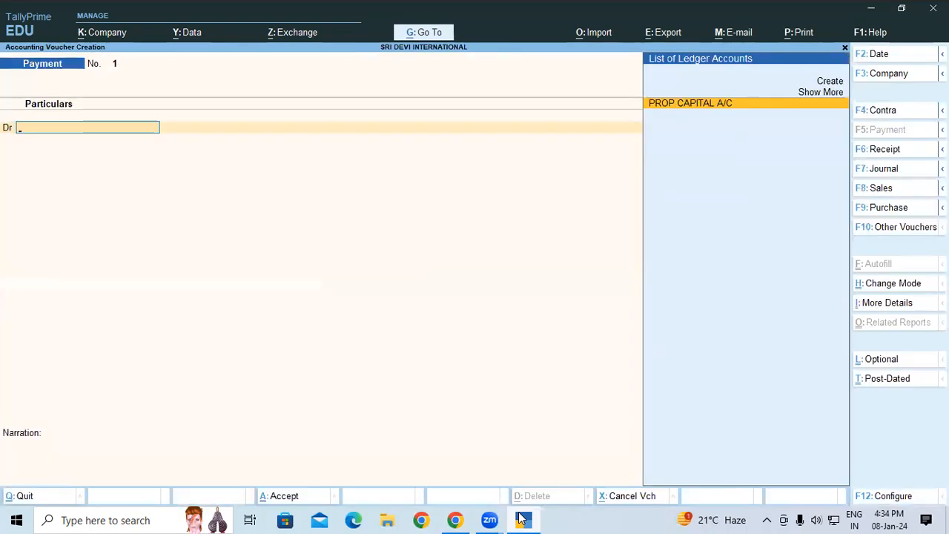
{"action": "key", "text": "F6"}
{"action": "type", "text": "P"}
{"action": "key", "text": "Return"}
{"action": "type", "text": "9"}
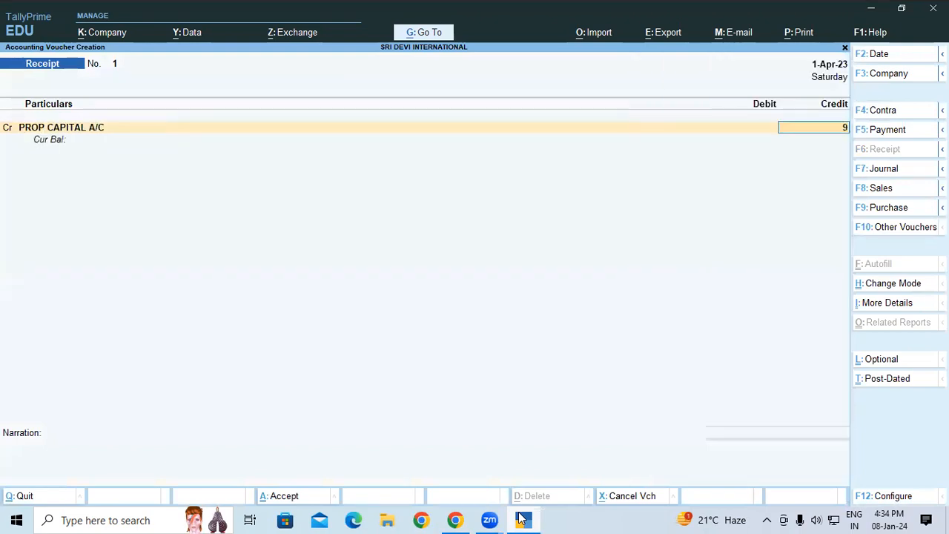
{"action": "type", "text": "0,00,000"}
{"action": "key", "text": "Return"}
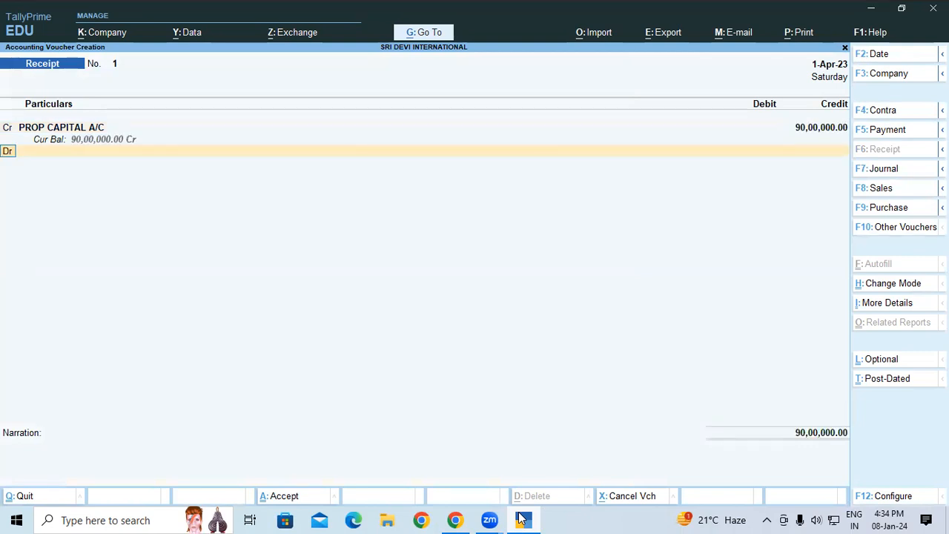
Debit KOTAK BANK with 90,00,000 and keep Cheque/DD as the transaction type in its bank allocation
{"action": "key", "text": "Return"}
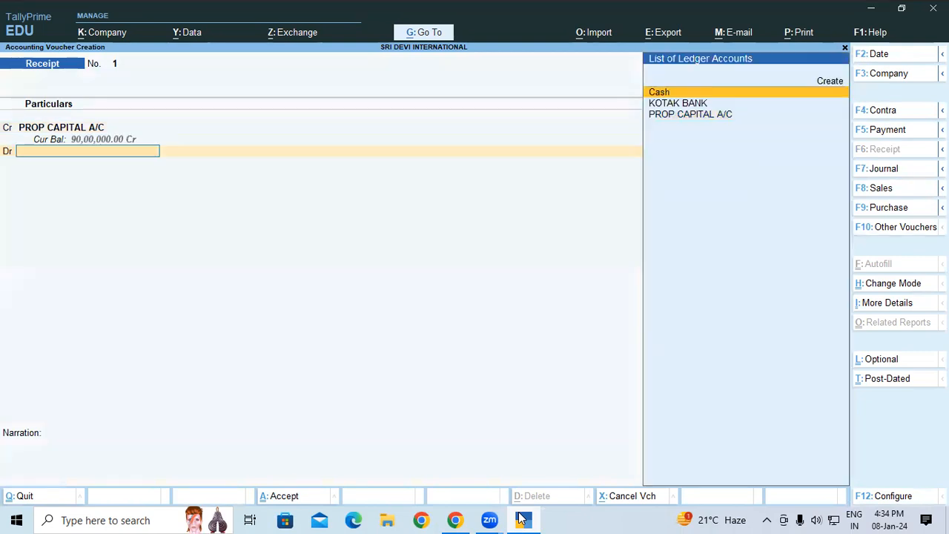
{"action": "key", "text": "Down"}
{"action": "key", "text": "Return"}
{"action": "key", "text": "Return"}
{"action": "key", "text": "Return"}
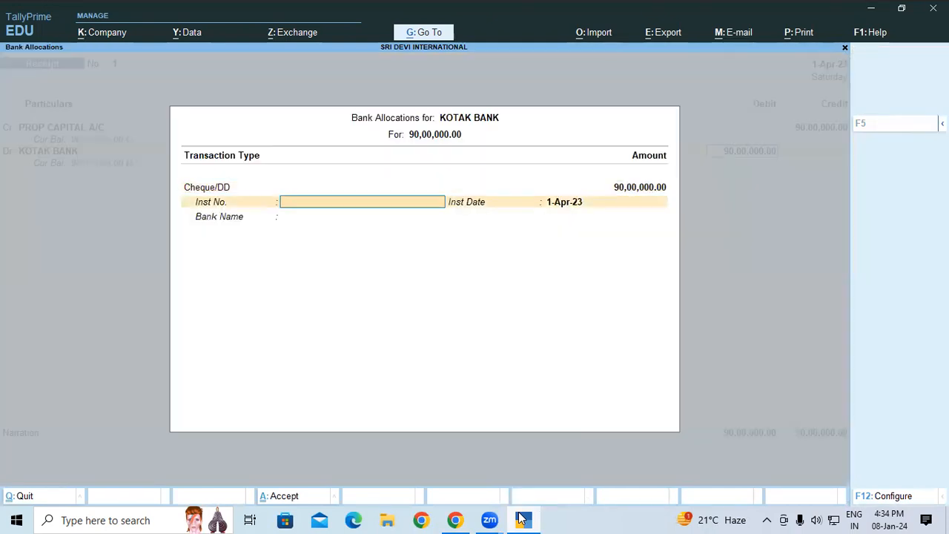
Check the cheque details in the course document, enter instrument number 10001 with the default date, and save the receipt without a narration
{"action": "left_click", "coordinate": [523, 519]}
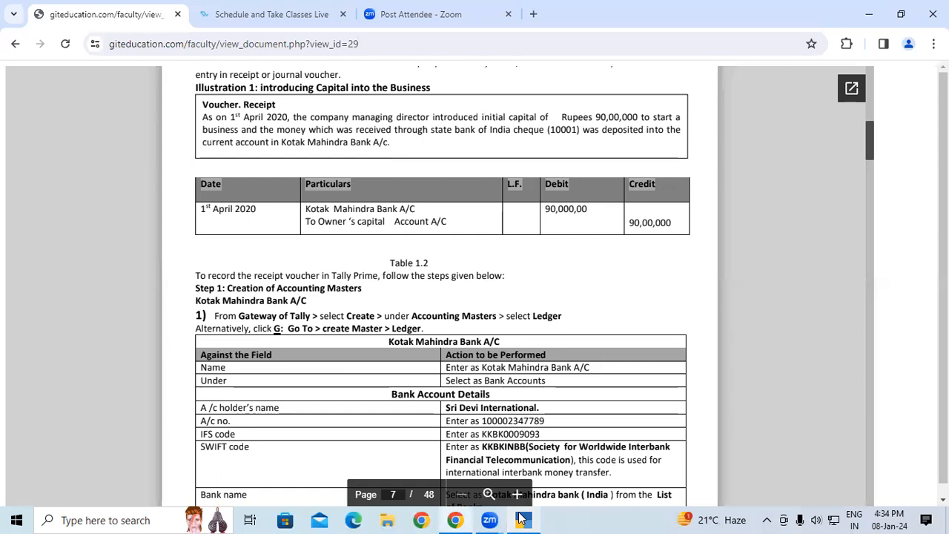
{"action": "left_click", "coordinate": [523, 519]}
{"action": "type", "text": "10"}
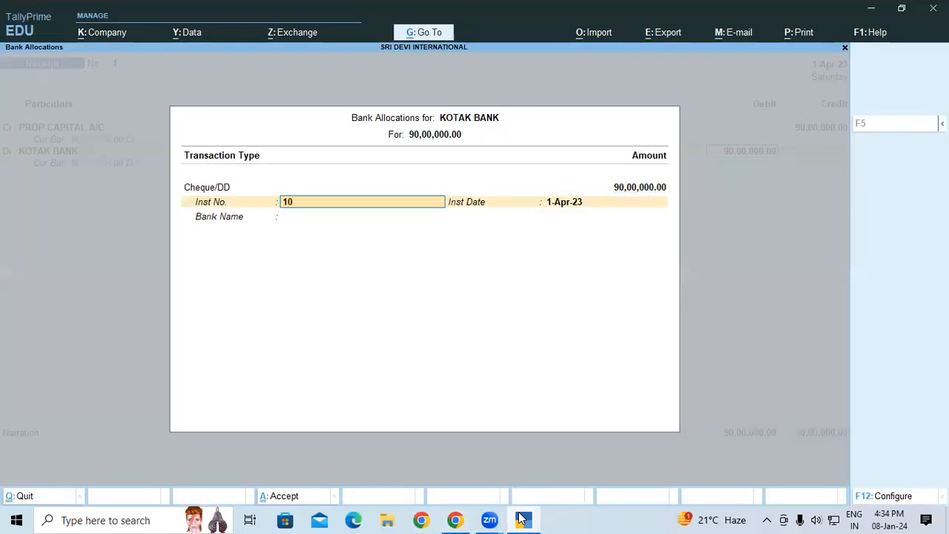
{"action": "type", "text": "001"}
{"action": "key", "text": "Return"}
{"action": "key", "text": "Return"}
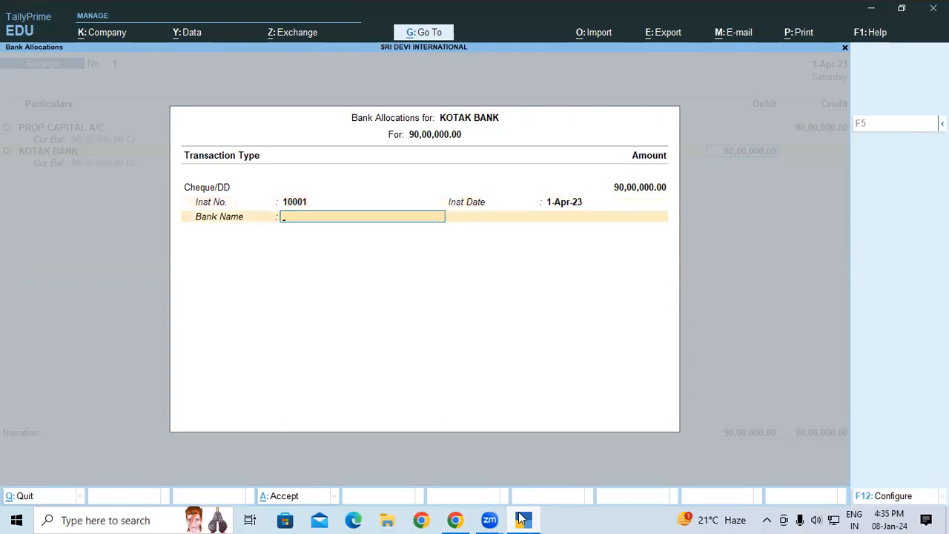
{"action": "key", "text": "Return"}
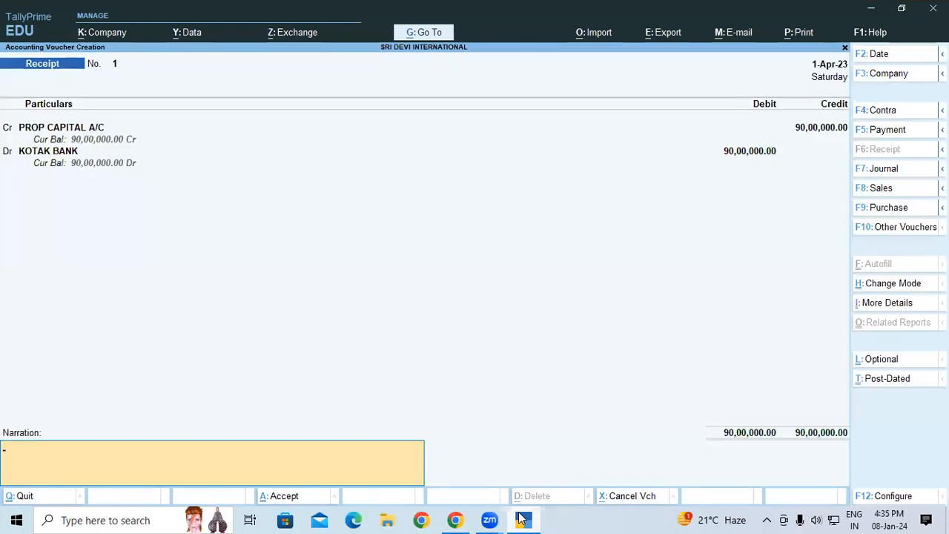
{"action": "key", "text": "Return"}
{"action": "key", "text": "Return"}
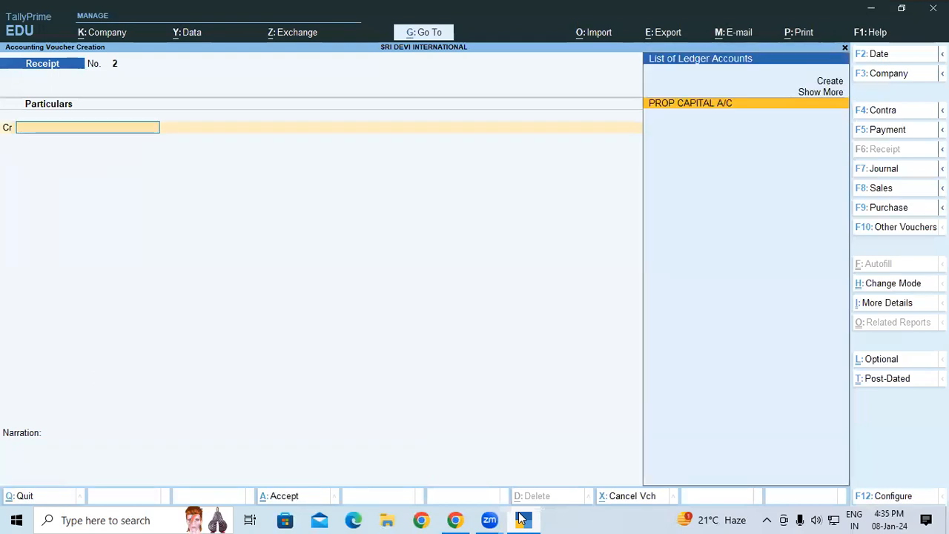
Recheck the receipt illustration in the course document and reopen receipt voucher 1 at the bank name of its KOTAK BANK allocation
{"action": "left_click", "coordinate": [523, 520]}
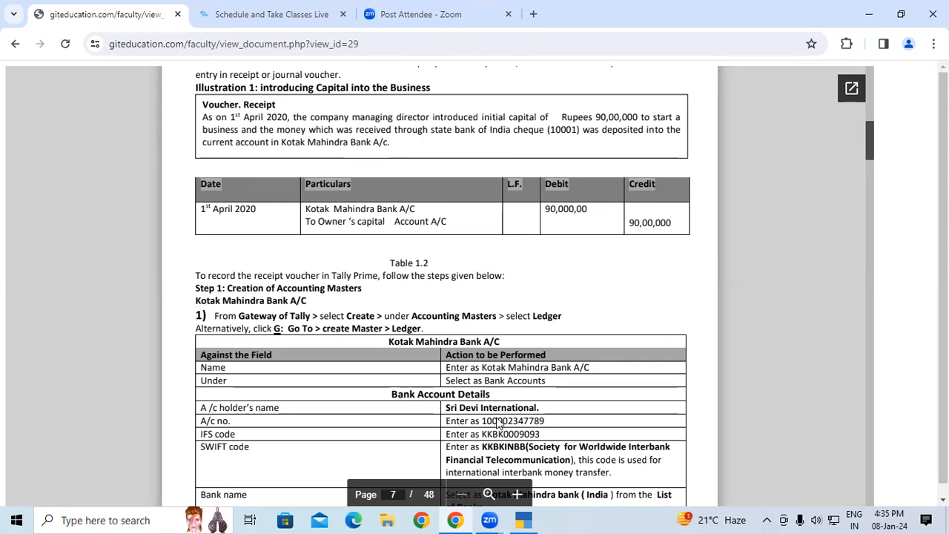
{"action": "left_click", "coordinate": [537, 518]}
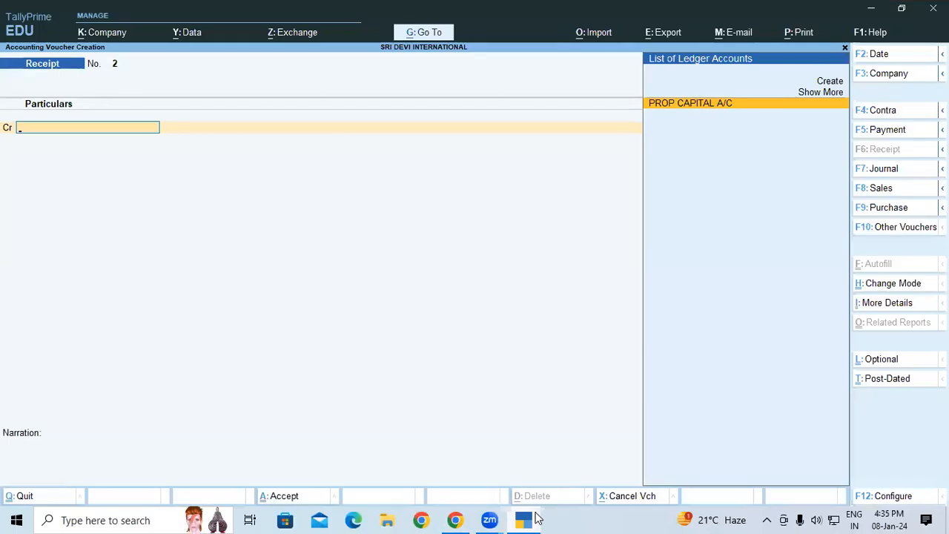
{"action": "key", "text": "Page_Up"}
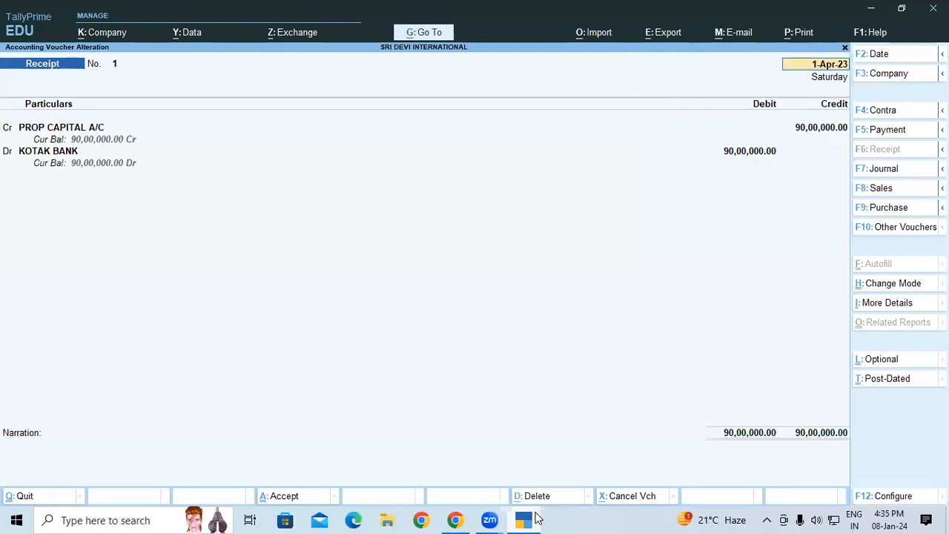
{"action": "double_click", "coordinate": [46, 150]}
{"action": "key", "text": "Return"}
{"action": "key", "text": "Return"}
{"action": "key", "text": "Return"}
{"action": "key", "text": "Return"}
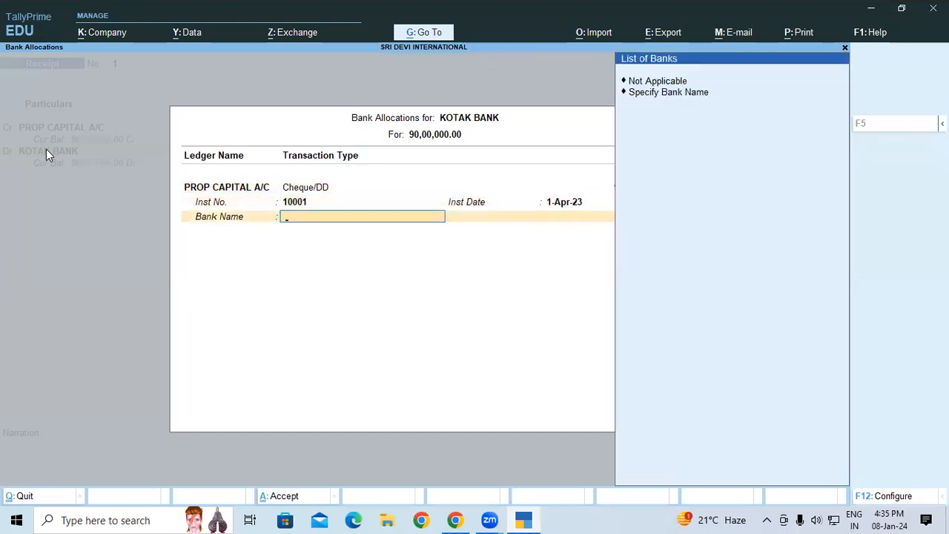
Specify SB as the bank name for the cheque and save the altered receipt voucher
{"action": "key", "text": "Down"}
{"action": "key", "text": "Return"}
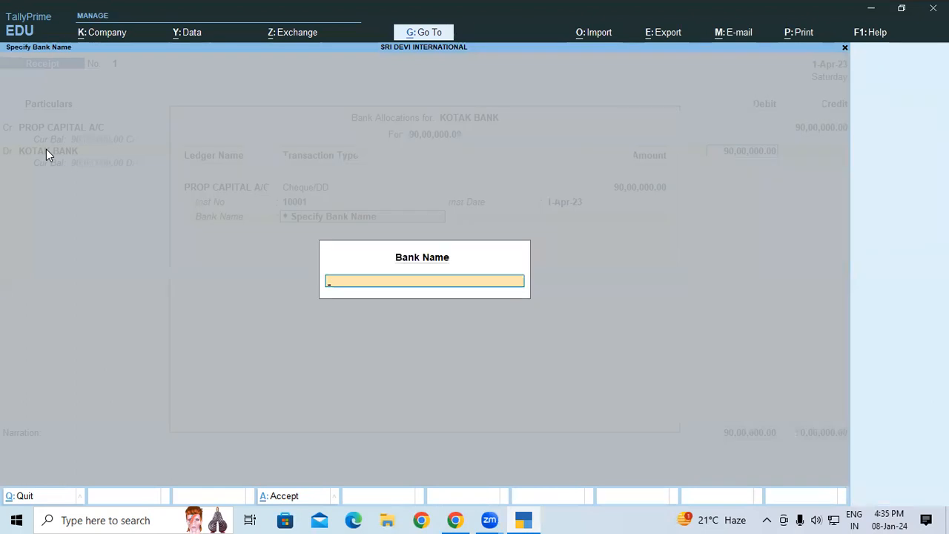
{"action": "type", "text": "SB"}
{"action": "key", "text": "Return"}
{"action": "key", "text": "Return"}
{"action": "key", "text": "Return"}
{"action": "key", "text": "Return"}
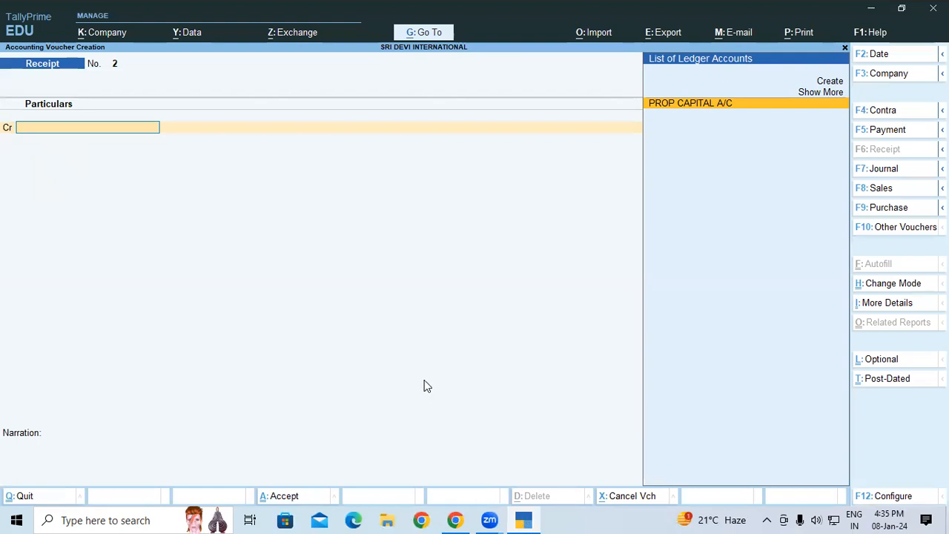
Review the course document from the bank and capital ledger instructions through the receipt voucher steps to the perishable goods inventory table
{"action": "key", "text": "alt+Tab"}
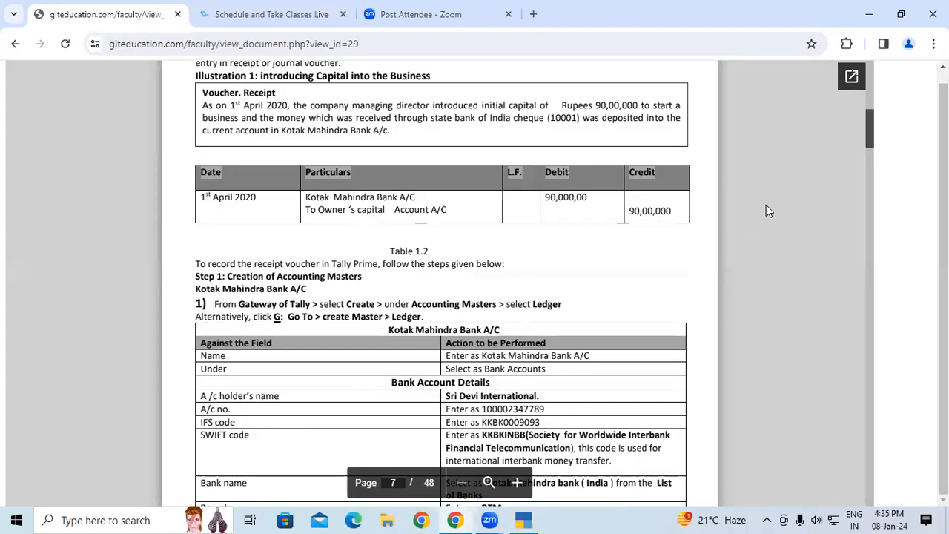
{"action": "left_click_drag", "start_coordinate": [868, 124], "coordinate": [868, 130]}
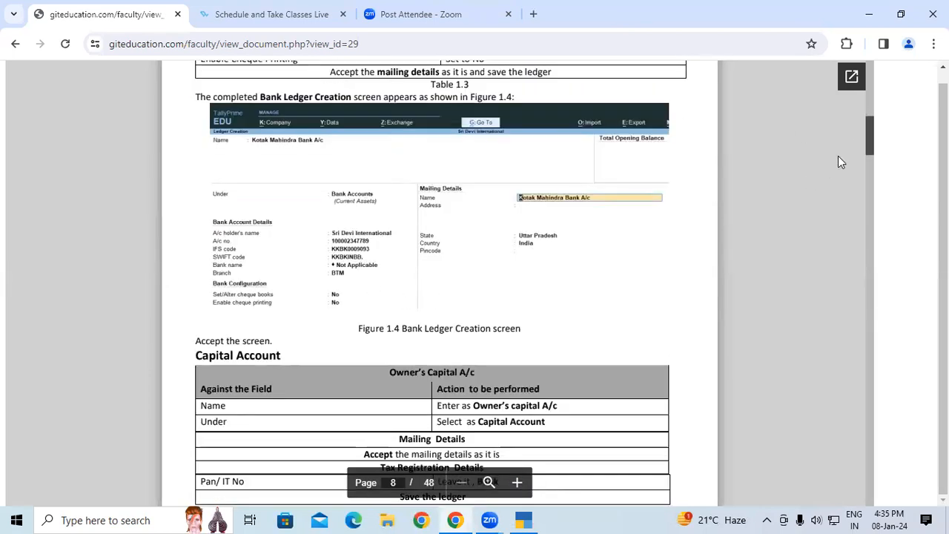
{"action": "left_click_drag", "start_coordinate": [868, 144], "coordinate": [870, 136]}
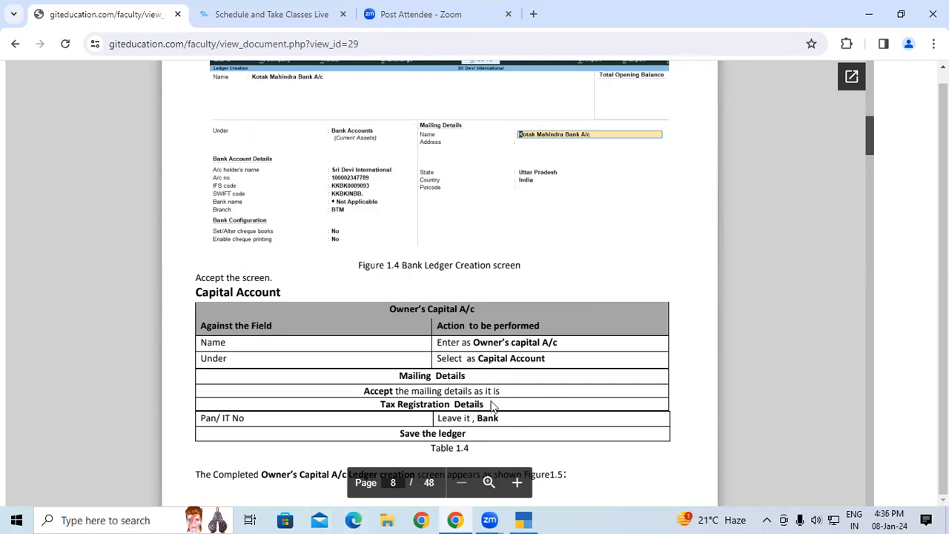
{"action": "left_click_drag", "start_coordinate": [871, 132], "coordinate": [872, 146]}
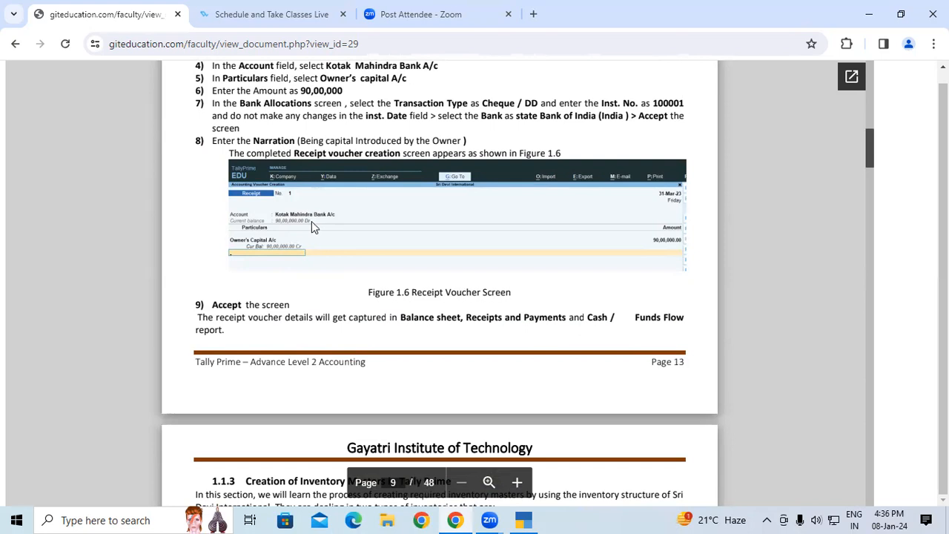
{"action": "left_click", "coordinate": [524, 519]}
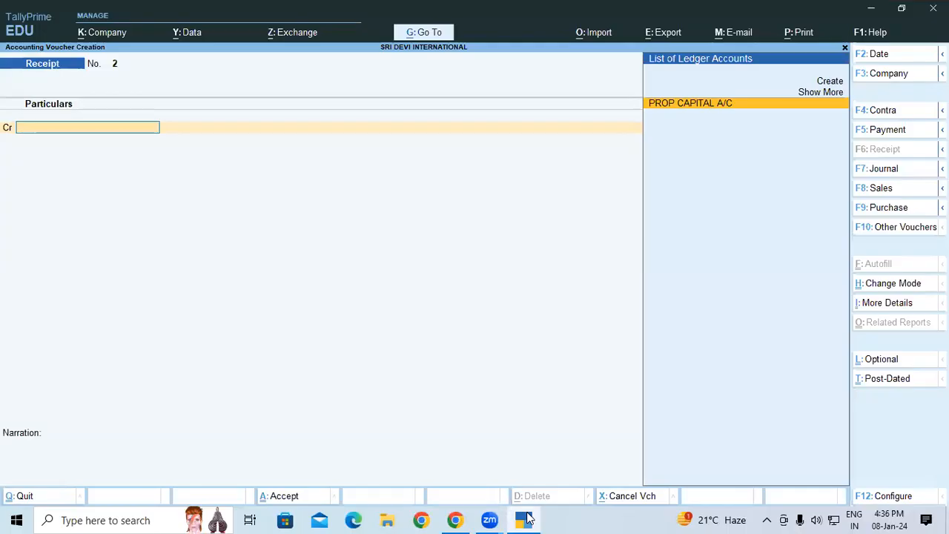
{"action": "key", "text": "alt+Tab"}
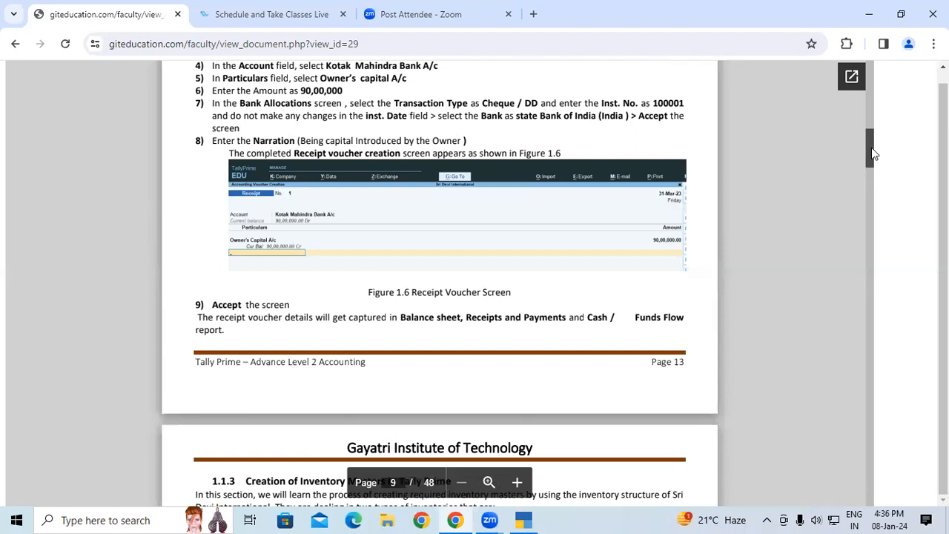
{"action": "scroll", "coordinate": [872, 154], "scroll_direction": "down", "scroll_amount": 3}
{"action": "scroll", "coordinate": [873, 154], "scroll_direction": "down", "scroll_amount": 1}
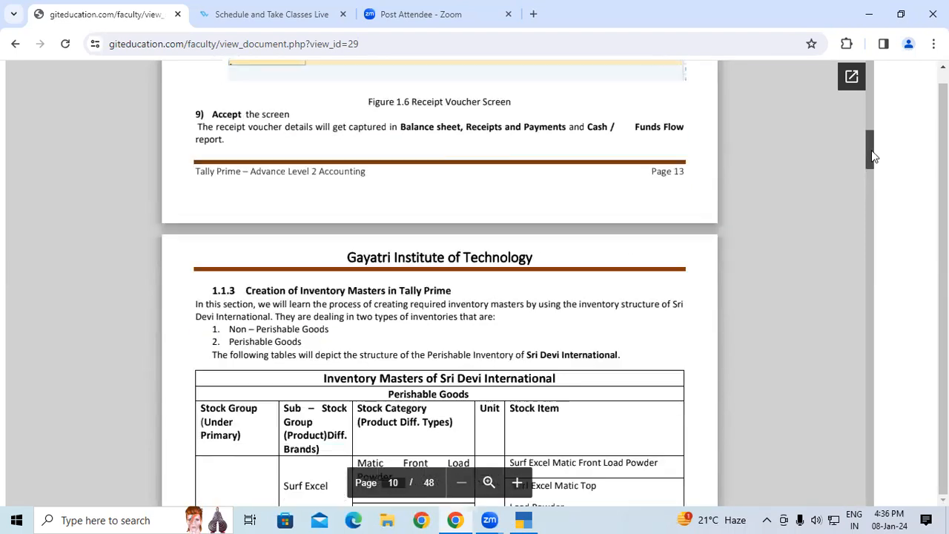
{"action": "scroll", "coordinate": [873, 155], "scroll_direction": "down", "scroll_amount": 2}
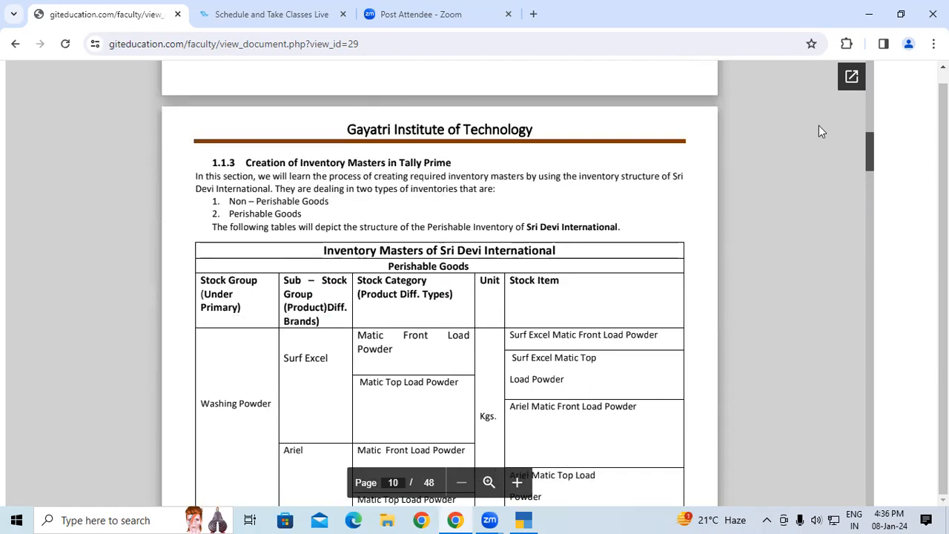
{"action": "scroll", "coordinate": [870, 144], "scroll_direction": "down", "scroll_amount": 2}
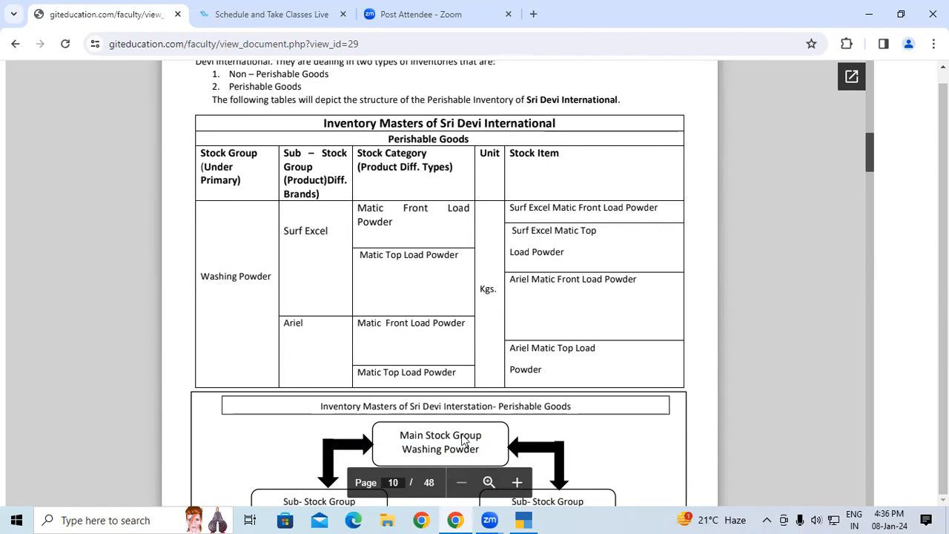
Switch back to TallyPrime, leave voucher entry and open the creation form for a stock group
{"action": "left_click", "coordinate": [524, 519]}
{"action": "key", "text": "Escape"}
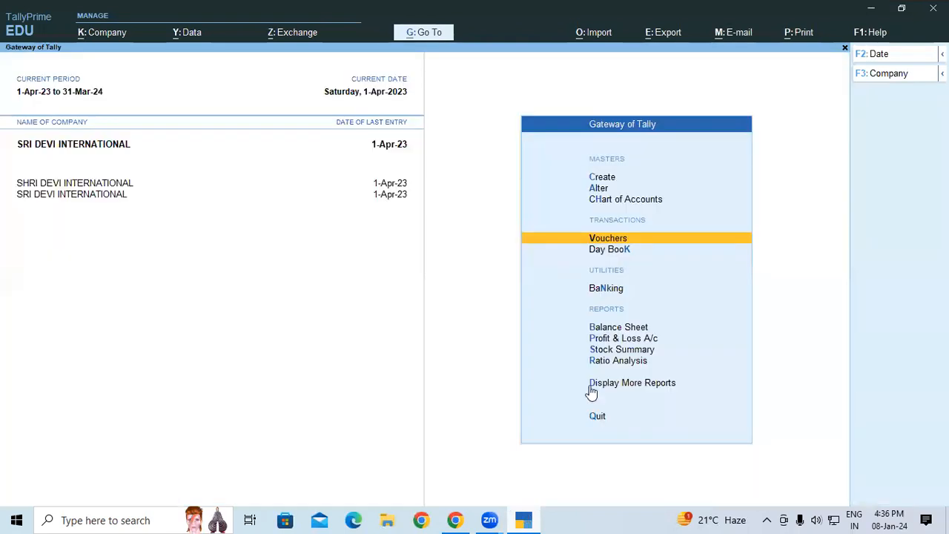
{"action": "key", "text": "Up"}
{"action": "key", "text": "Up"}
{"action": "key", "text": "Up"}
{"action": "key", "text": "Return"}
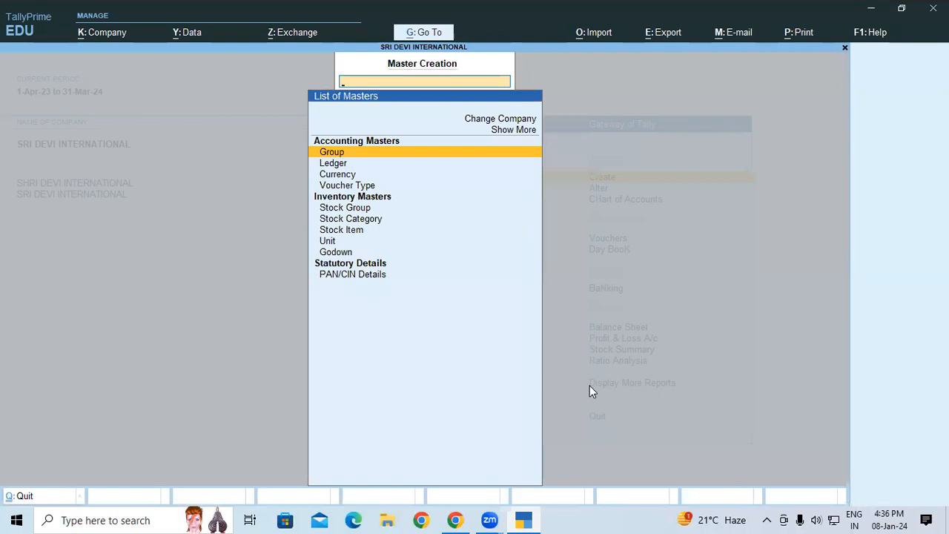
{"action": "key", "text": "Down"}
{"action": "key", "text": "Down"}
{"action": "key", "text": "Down"}
{"action": "key", "text": "Down"}
{"action": "key", "text": "Down"}
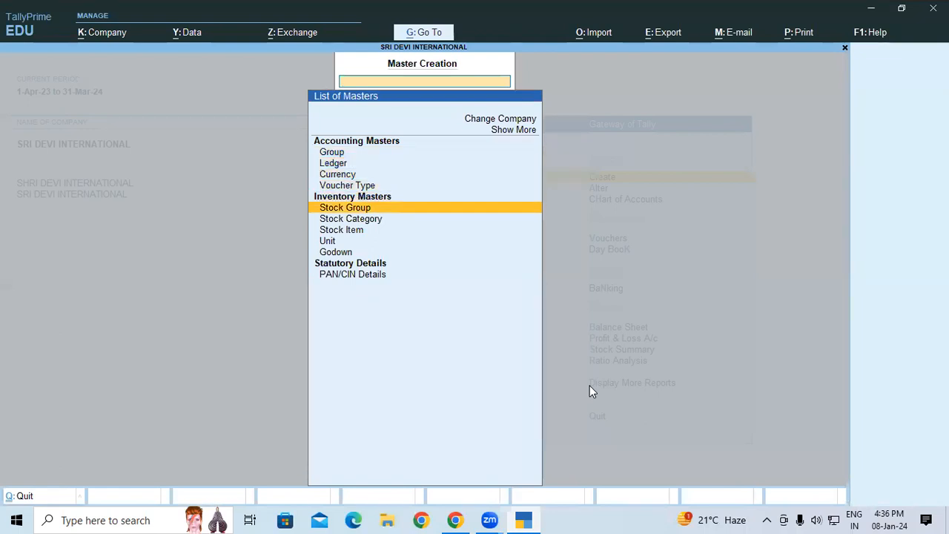
{"action": "key", "text": "Return"}
Name the stock group WASHING POWDER without an alias, keep it under Primary and save it, checking the document's inventory table
{"action": "type", "text": "WASHING POWDER"}
{"action": "key", "text": "Return"}
{"action": "key", "text": "Return"}
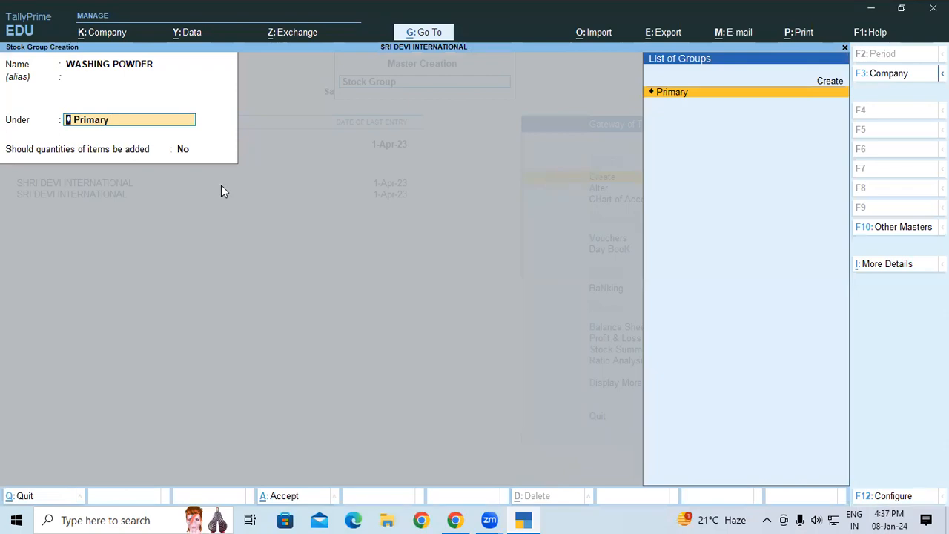
{"action": "key", "text": "alt+Tab"}
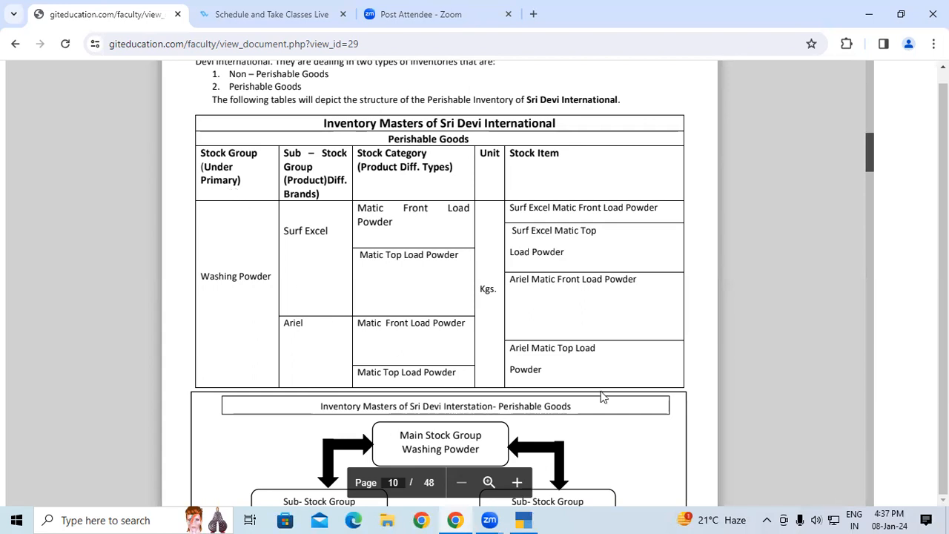
{"action": "key", "text": "alt+Tab"}
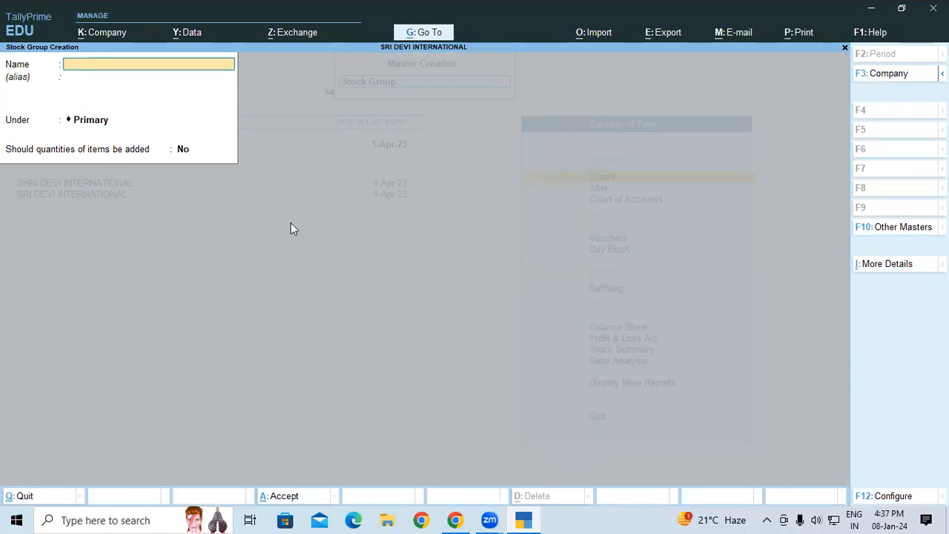
Check the document's inventory table again and quit stock group creation, returning to the list of masters
{"action": "key", "text": "alt+Tab"}
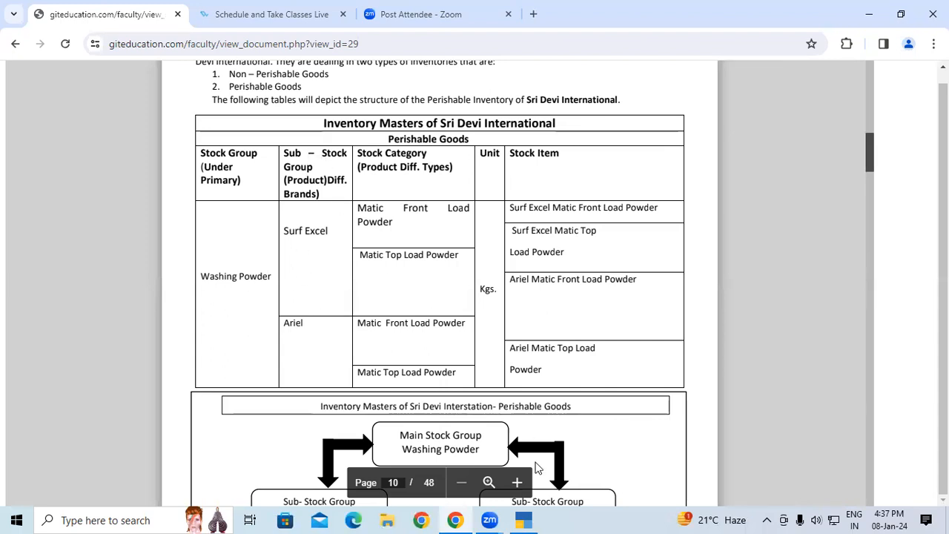
{"action": "left_click", "coordinate": [524, 519]}
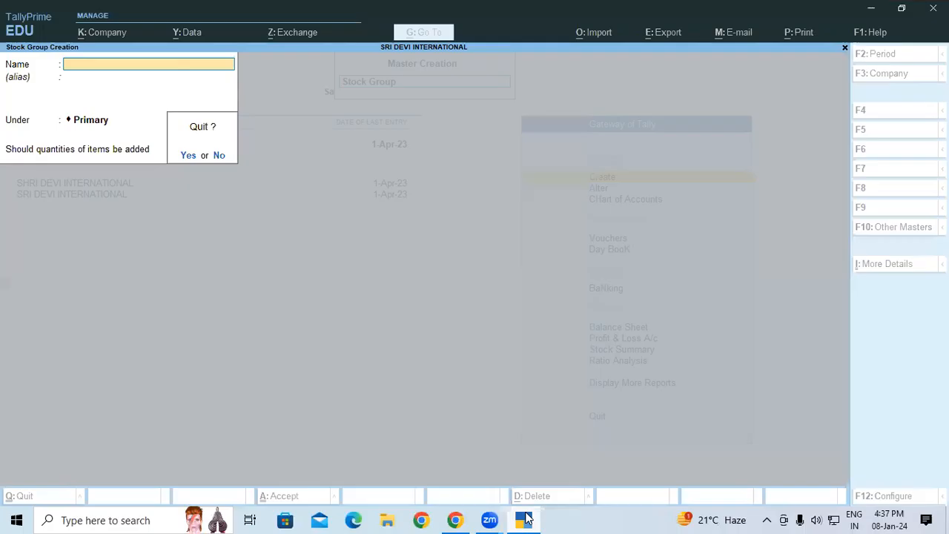
{"action": "key", "text": "y"}
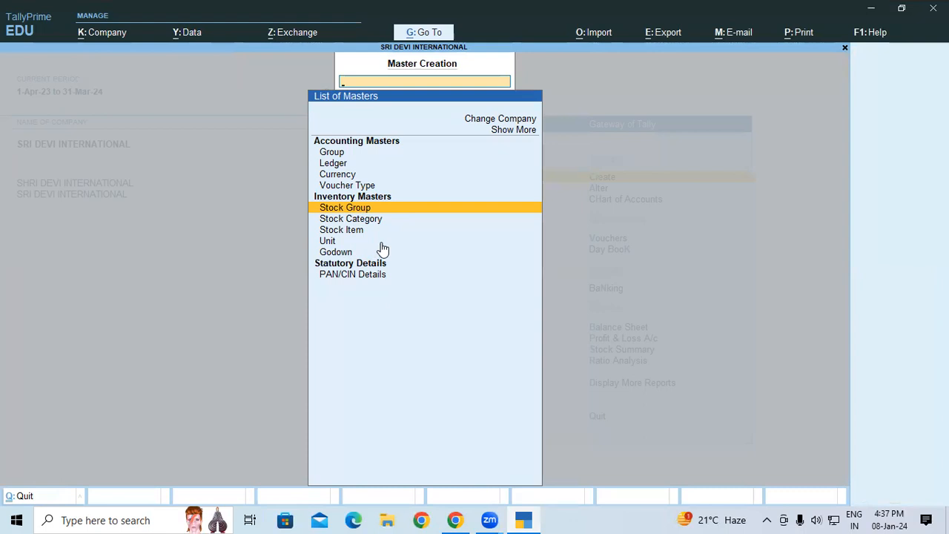
Create the stock group ARIEL without an alias under WASHING POWDER and save it
{"action": "left_click", "coordinate": [362, 209]}
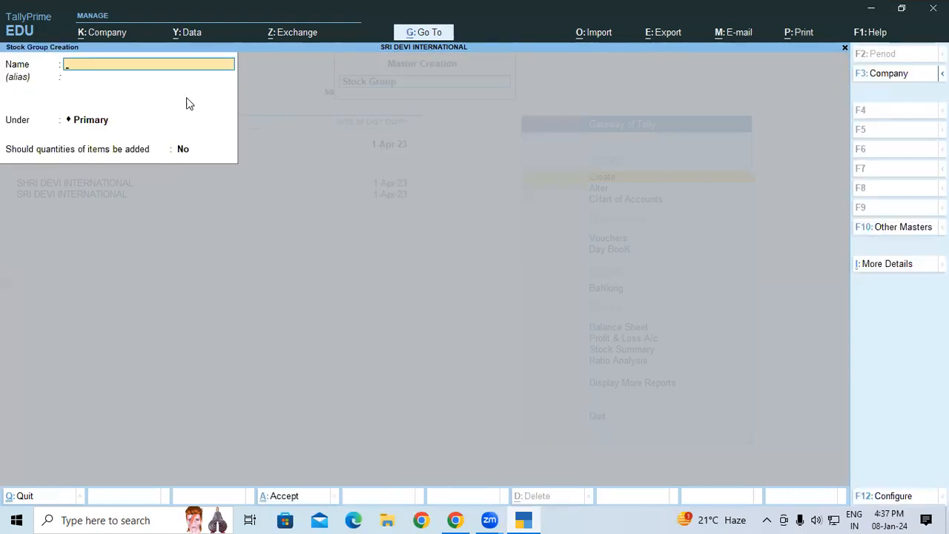
{"action": "type", "text": "ARIEL"}
{"action": "key", "text": "Return"}
{"action": "key", "text": "Return"}
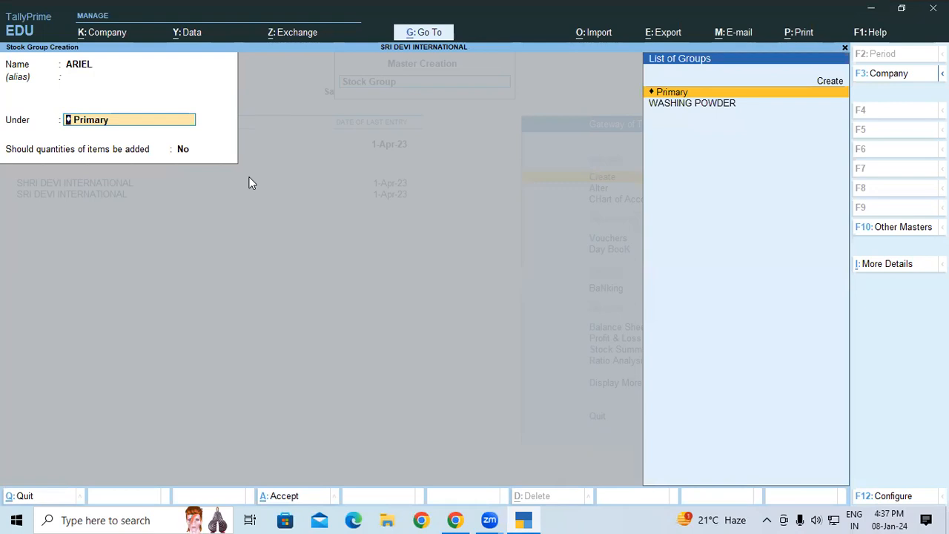
{"action": "key", "text": "Down"}
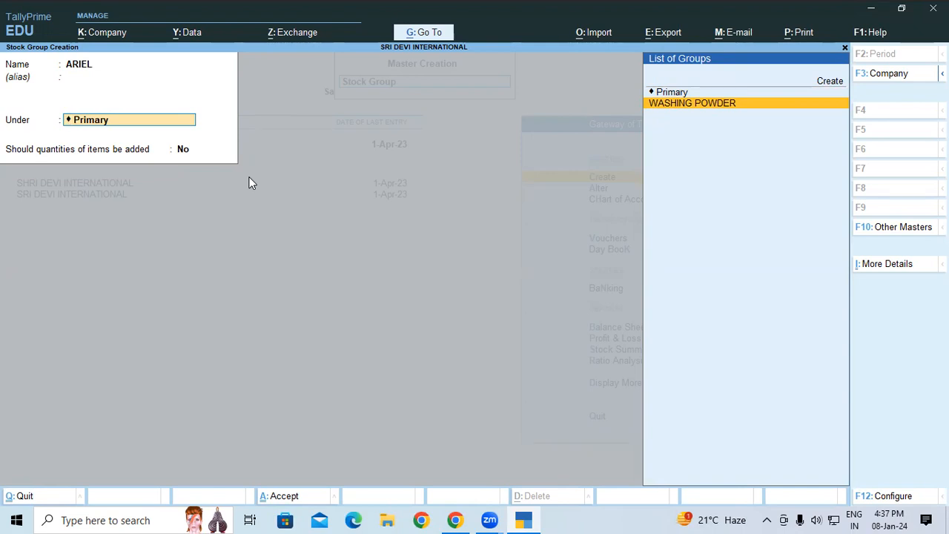
{"action": "key", "text": "Return"}
Create the stock group SURF EXCEL under WASHING POWDER, save it and leave stock group creation
{"action": "key", "text": "Return"}
{"action": "key", "text": "Return"}
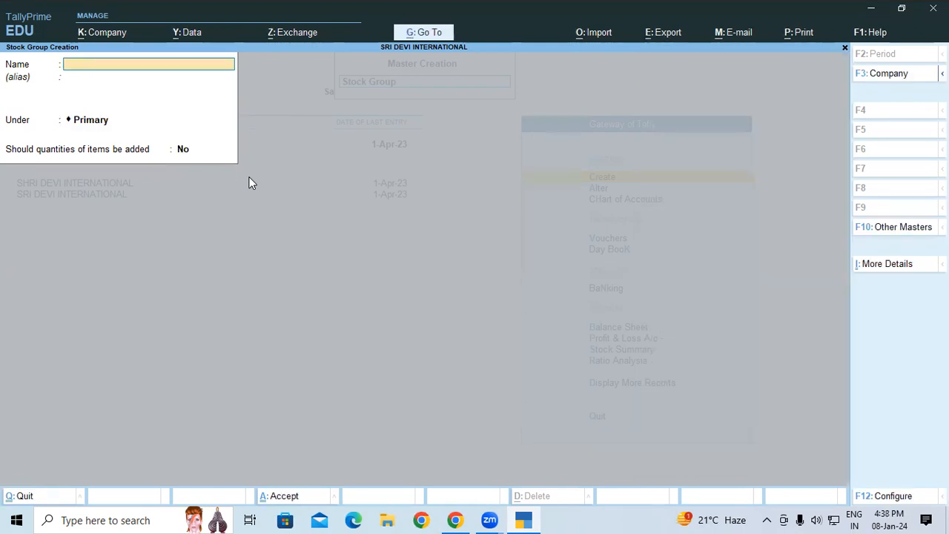
{"action": "type", "text": "SURF EXCEL"}
{"action": "key", "text": "Return"}
{"action": "key", "text": "Return"}
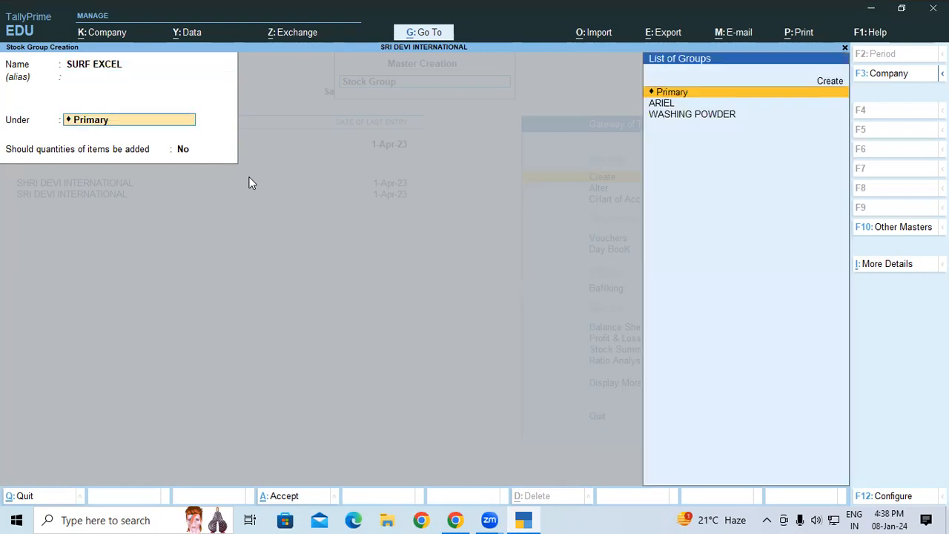
{"action": "key", "text": "Down"}
{"action": "key", "text": "Down"}
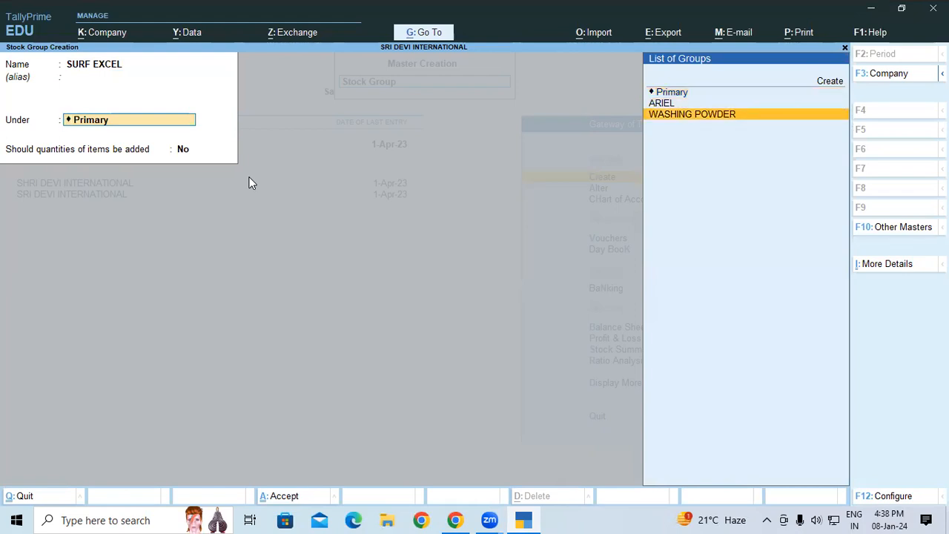
{"action": "key", "text": "Return"}
{"action": "key", "text": "Return"}
{"action": "key", "text": "Return"}
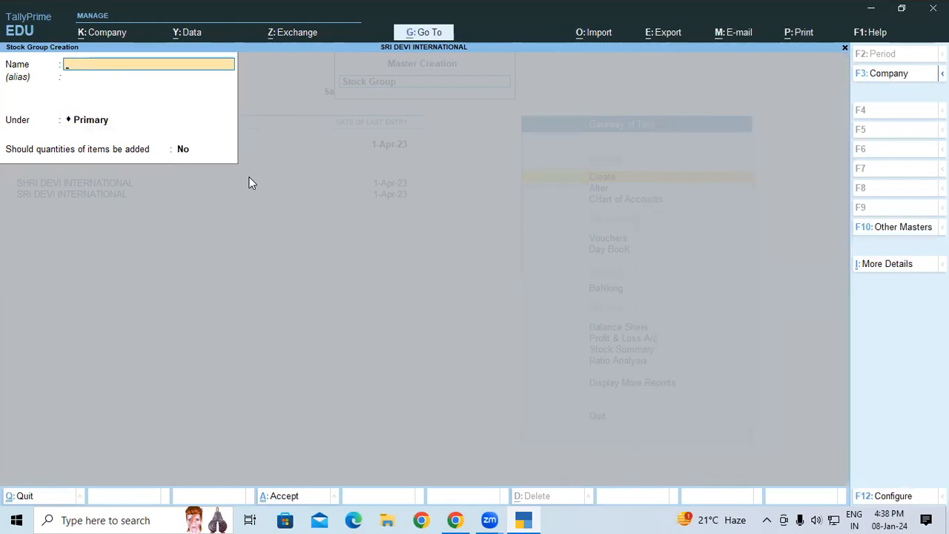
{"action": "key", "text": "Escape"}
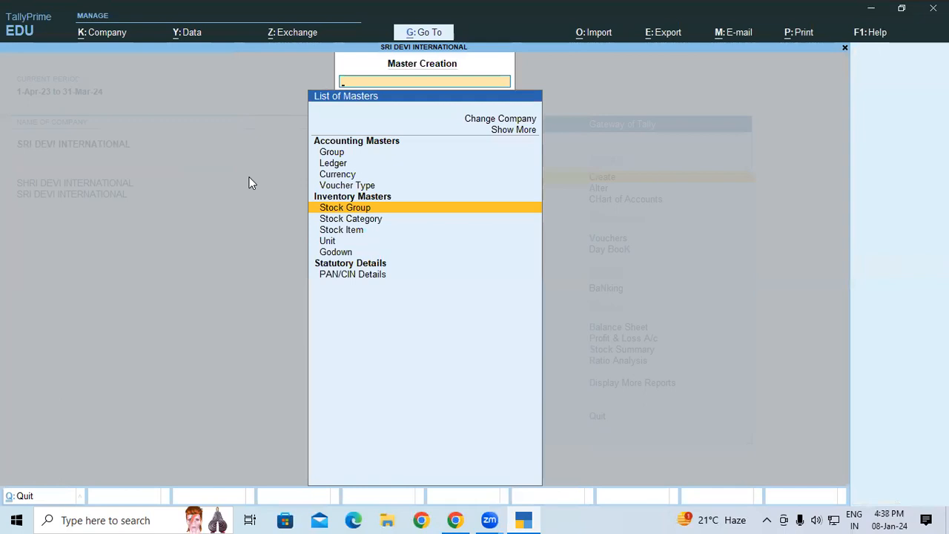
Create a simple unit with the symbol KGS, no formal name and 2 decimal places
{"action": "key", "text": "Down"}
{"action": "key", "text": "Down"}
{"action": "key", "text": "Down"}
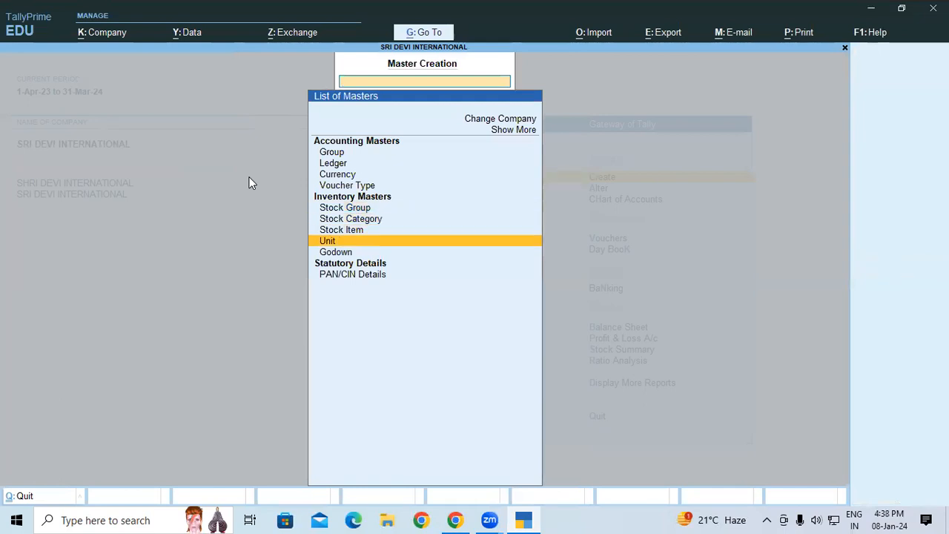
{"action": "key", "text": "Return"}
{"action": "type", "text": "KGS"}
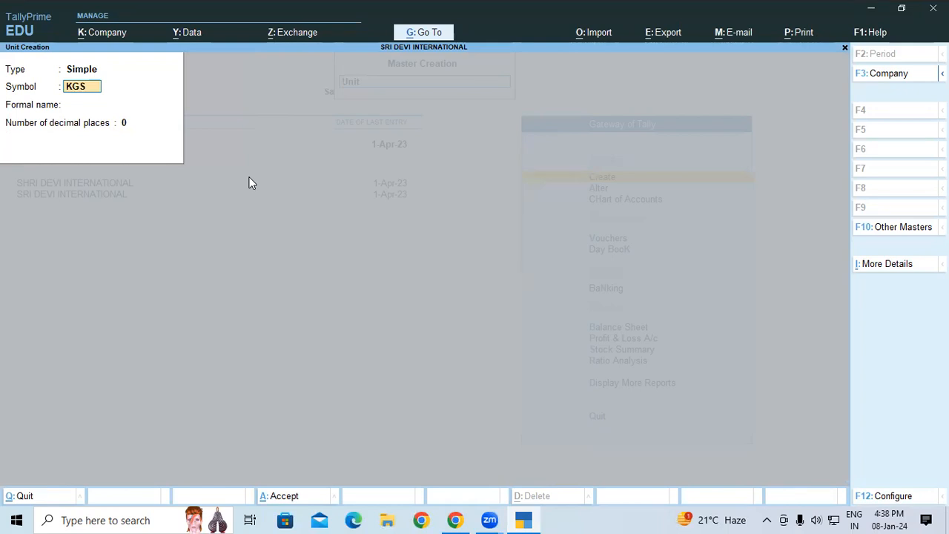
{"action": "key", "text": "Return"}
{"action": "key", "text": "Return"}
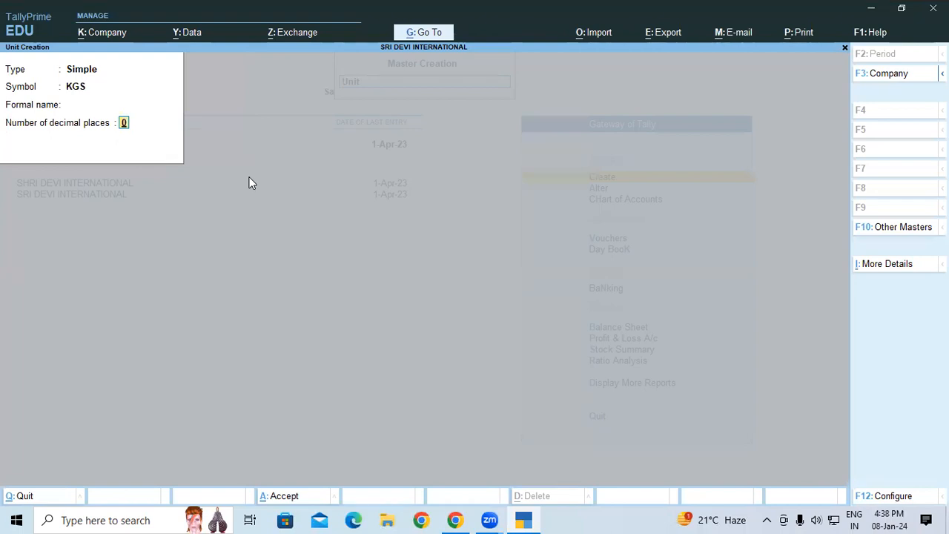
{"action": "type", "text": "2"}
{"action": "key", "text": "Return"}
Define a simple unit NOS with 0 decimal places and return to the Gateway of Tally
{"action": "key", "text": "Return"}
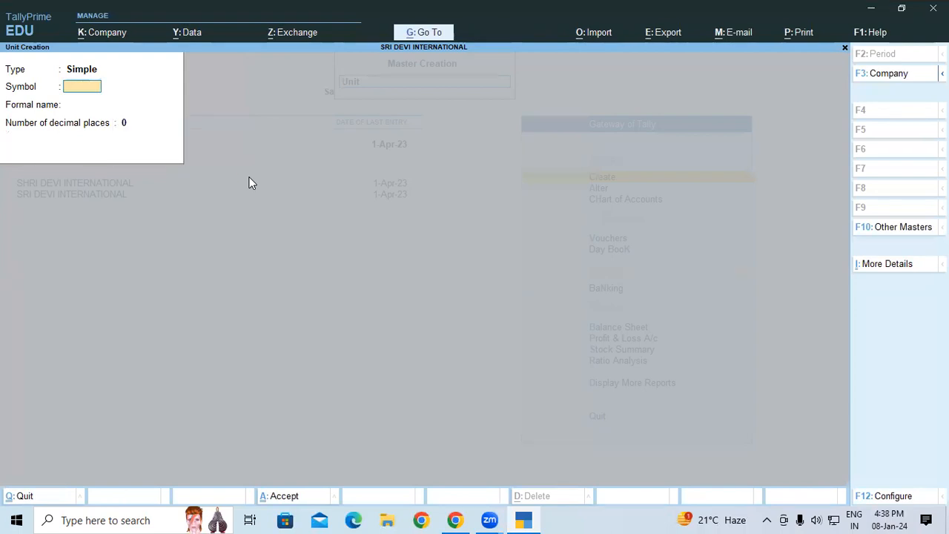
{"action": "type", "text": "NOS"}
{"action": "key", "text": "Return"}
{"action": "key", "text": "Return"}
{"action": "key", "text": "Return"}
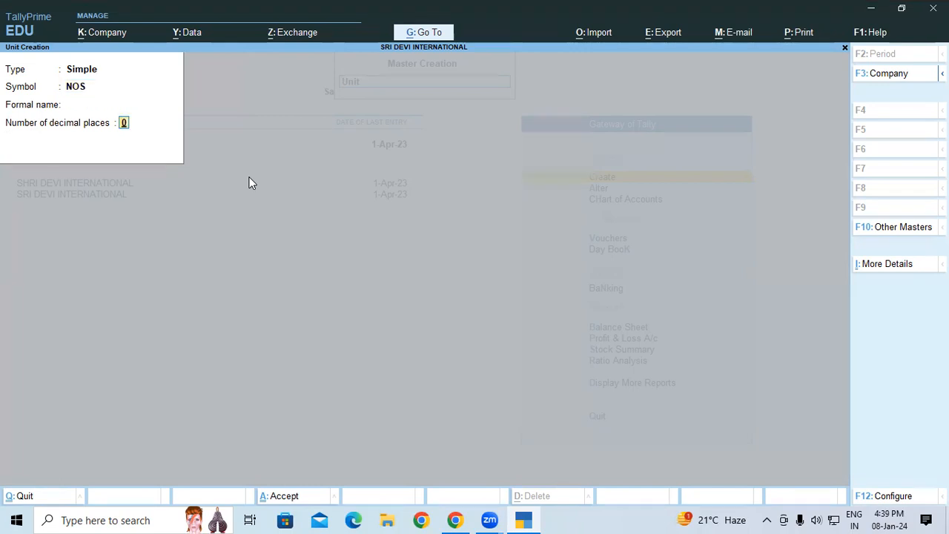
{"action": "key", "text": "Return"}
{"action": "key", "text": "Escape"}
{"action": "key", "text": "Return"}
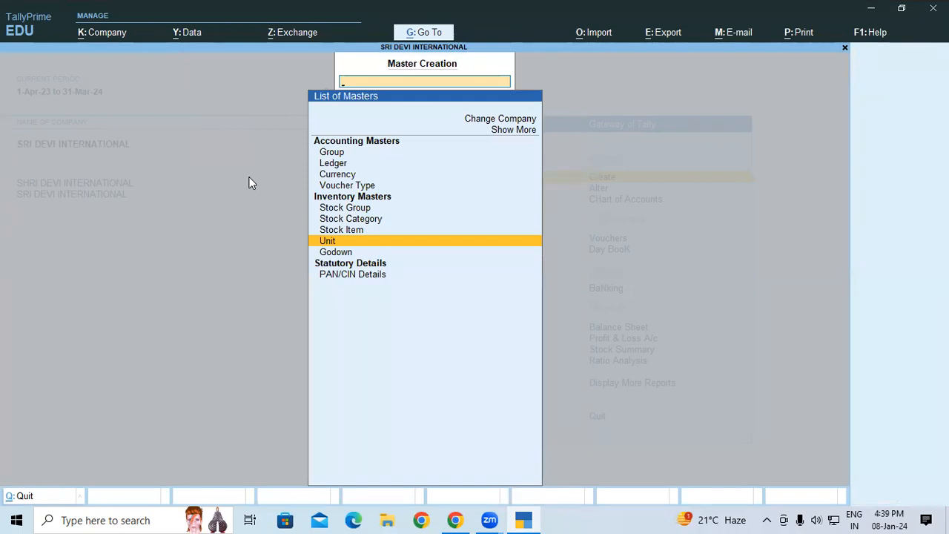
{"action": "key", "text": "Escape"}
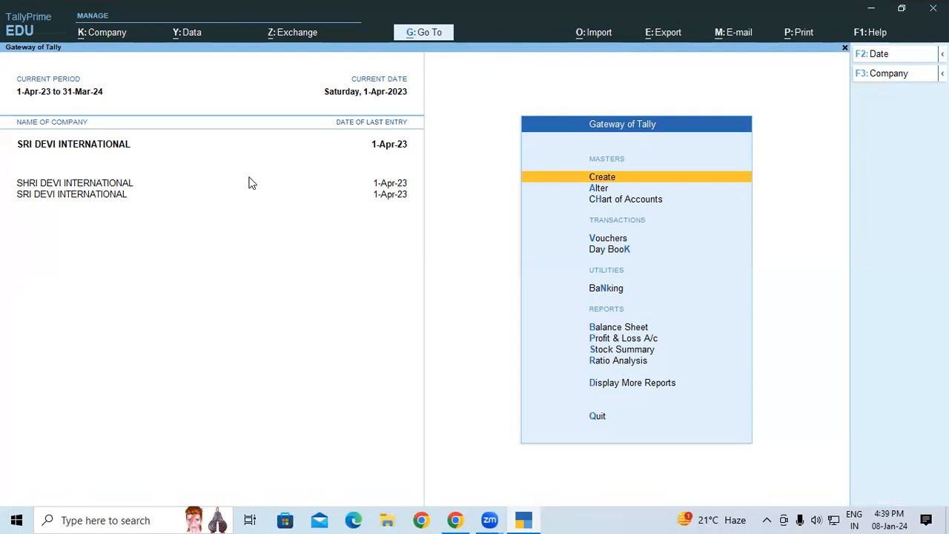
Open the list of stock categories from the chart of accounts
{"action": "key", "text": "Down"}
{"action": "key", "text": "Down"}
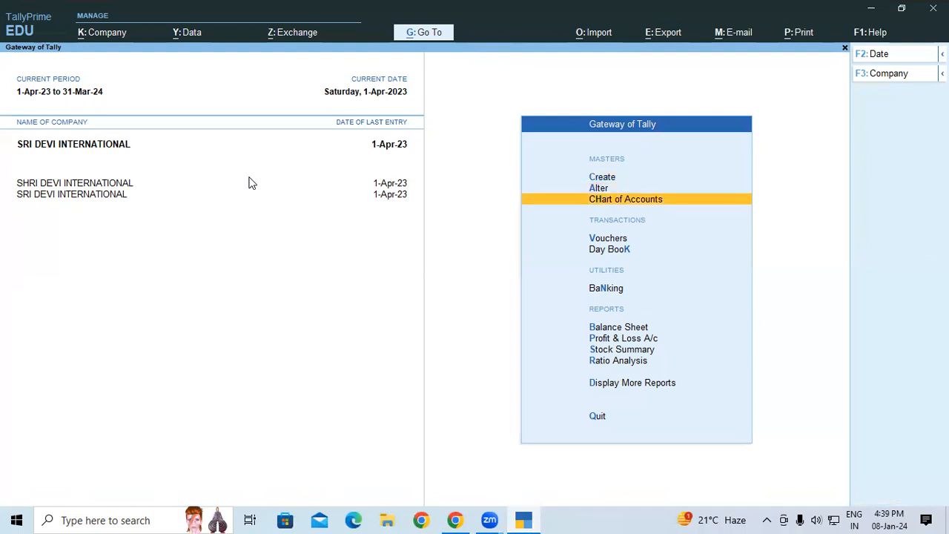
{"action": "key", "text": "Return"}
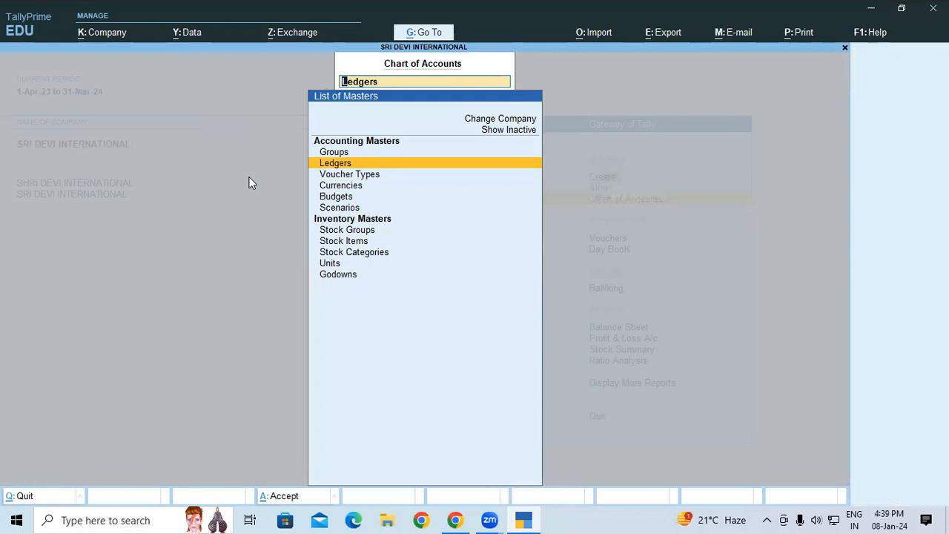
{"action": "key", "text": "Down"}
{"action": "key", "text": "Down"}
{"action": "key", "text": "Down"}
{"action": "key", "text": "Down"}
{"action": "key", "text": "Down"}
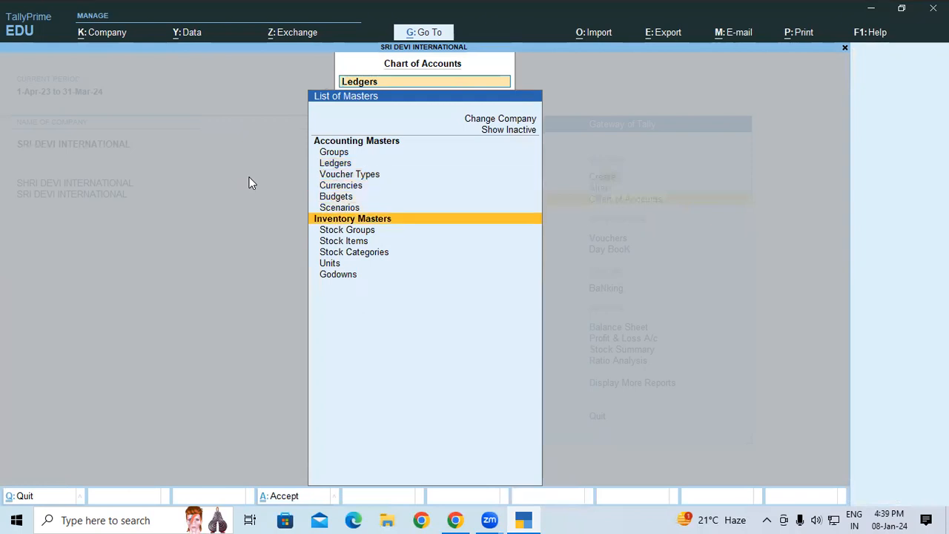
{"action": "key", "text": "Down"}
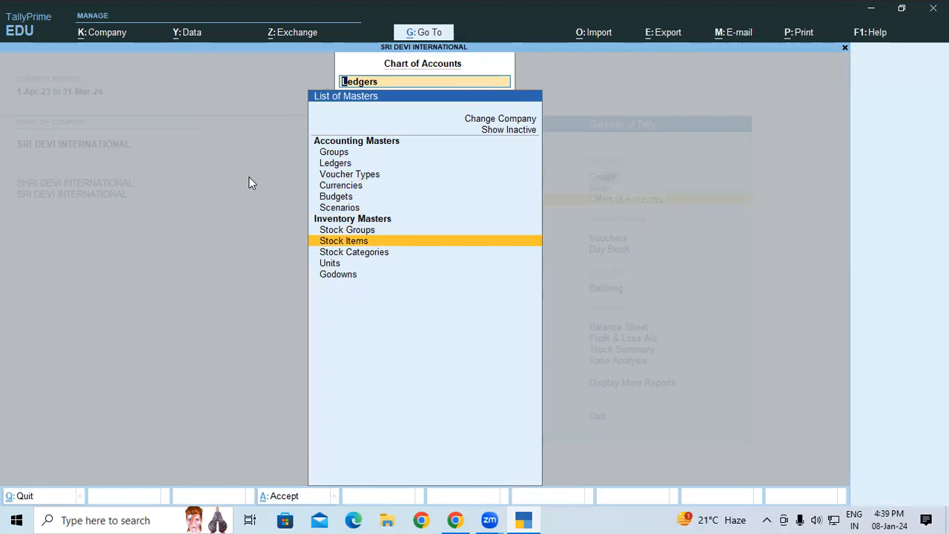
{"action": "key", "text": "Down"}
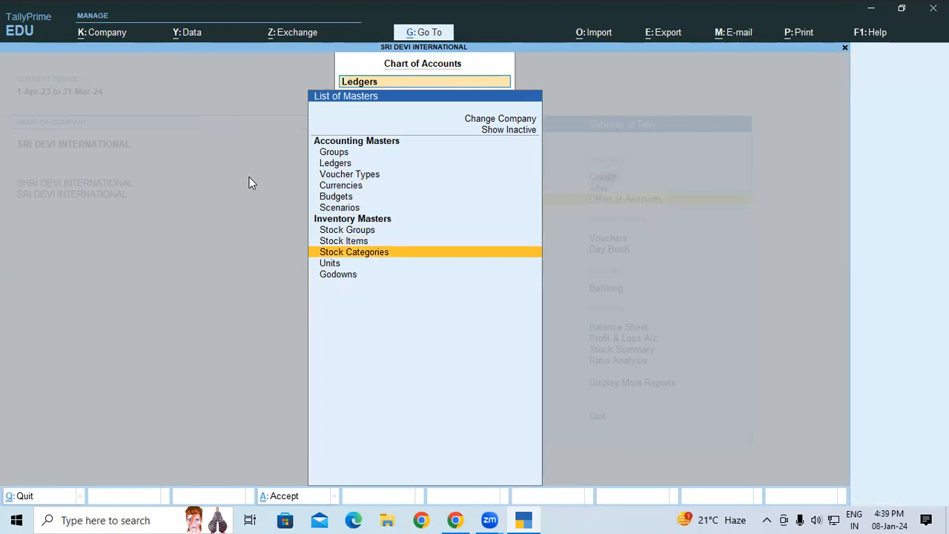
{"action": "key", "text": "Return"}
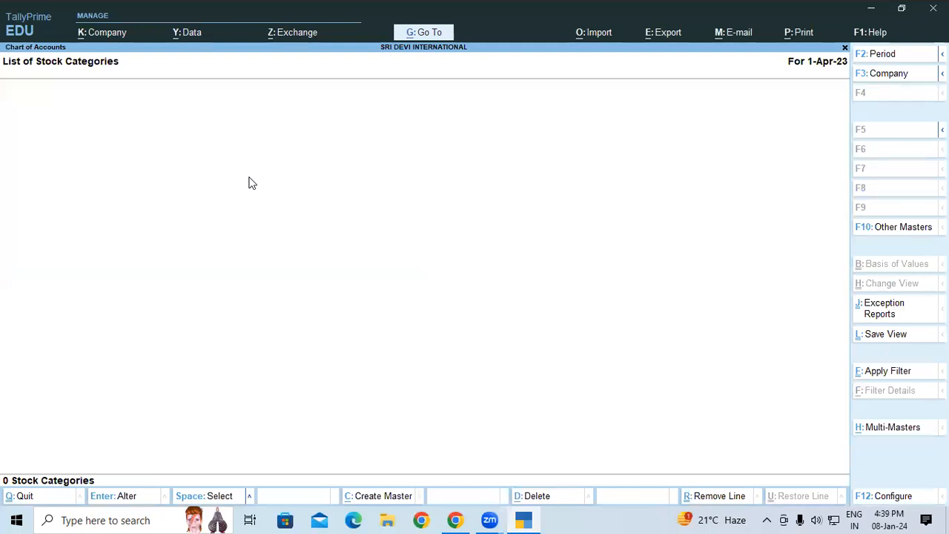
Start creating multiple stock categories under All Items, checking the category names in the document's inventory table
{"action": "key", "text": "alt+h"}
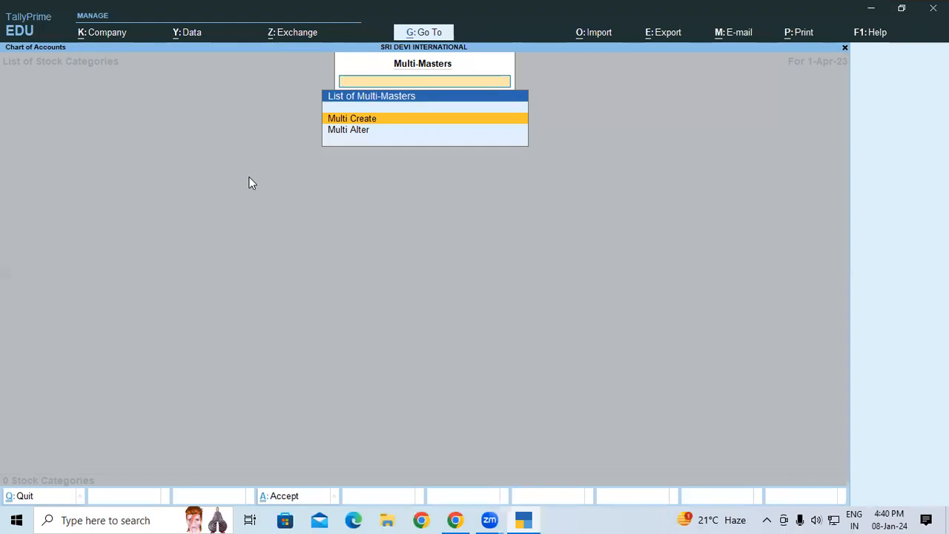
{"action": "key", "text": "Return"}
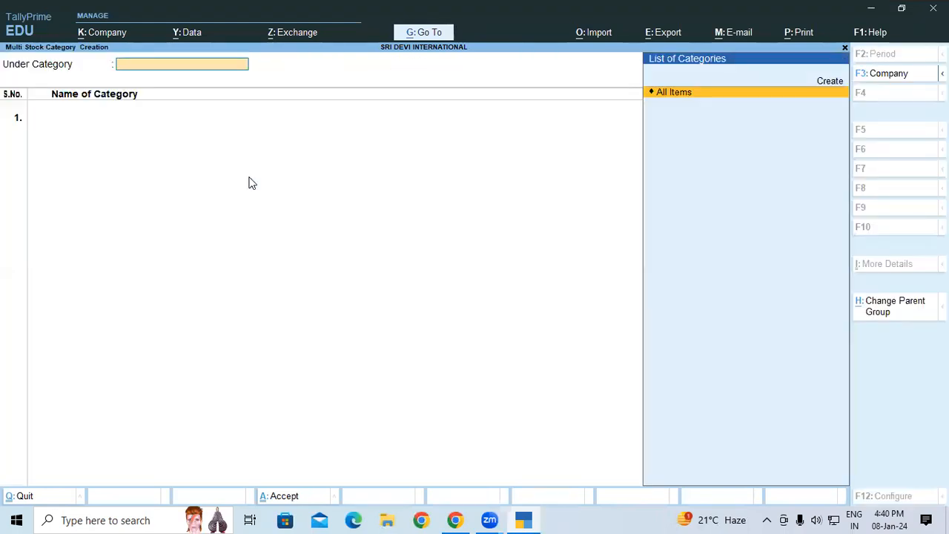
{"action": "key", "text": "Return"}
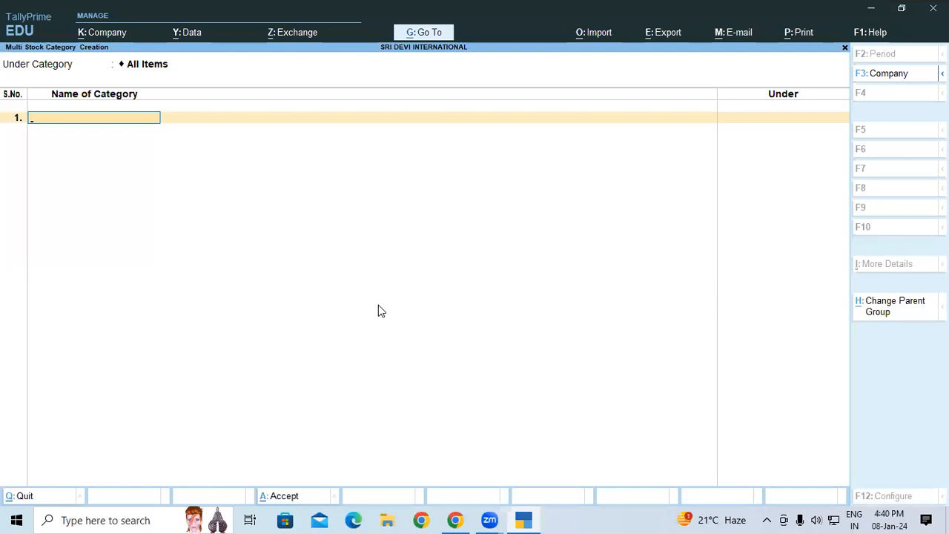
{"action": "key", "text": "alt+Tab"}
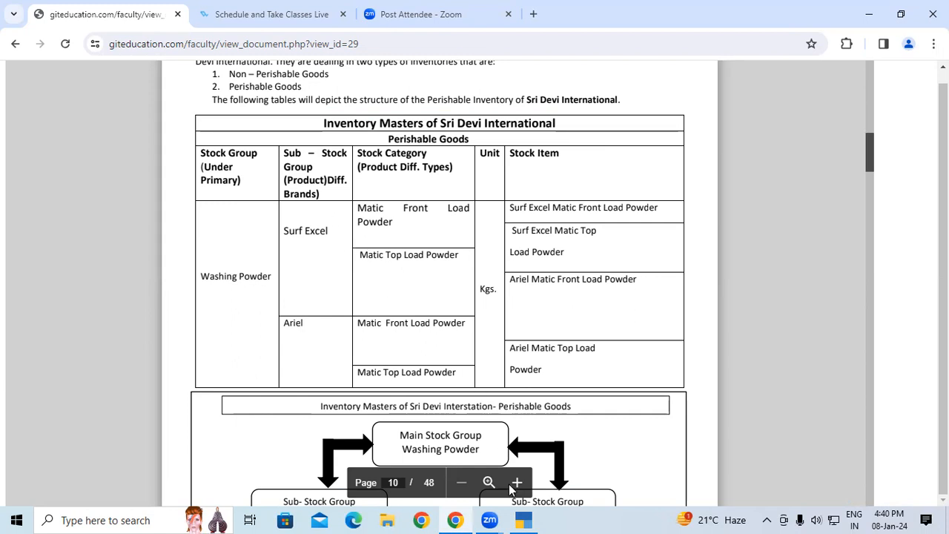
{"action": "left_click", "coordinate": [523, 520]}
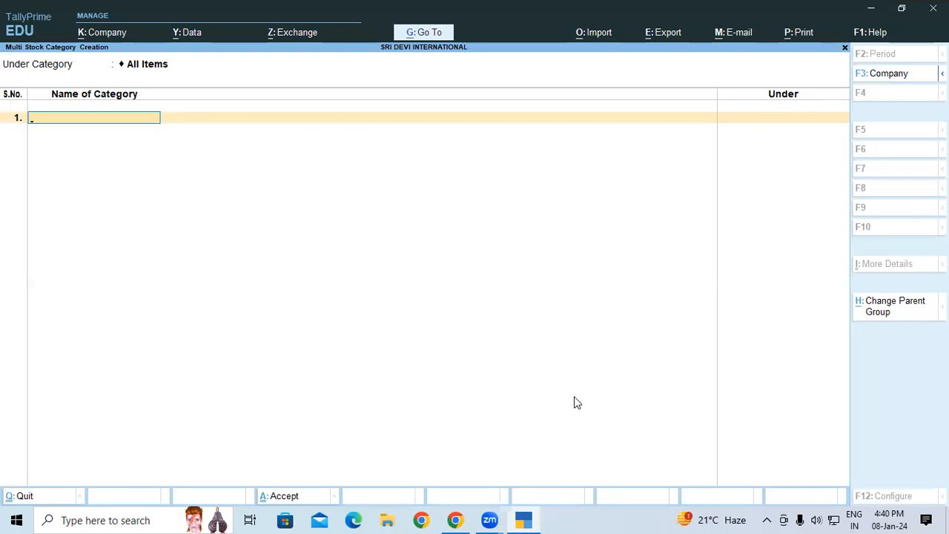
Enter MATIC FRONT LOAD POWDER as the first stock category, under Primary
{"action": "type", "text": "MATIC FRONT LOAD P"}
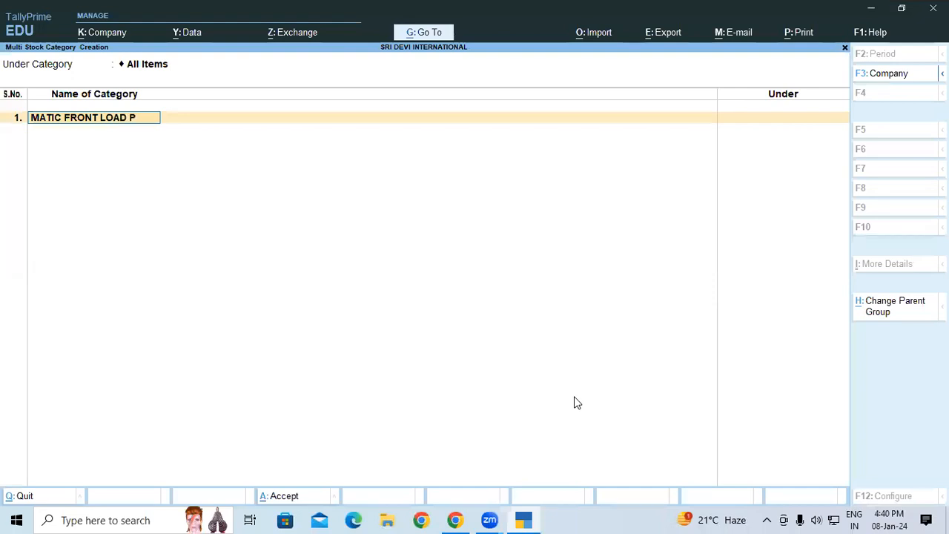
{"action": "type", "text": "OWDER"}
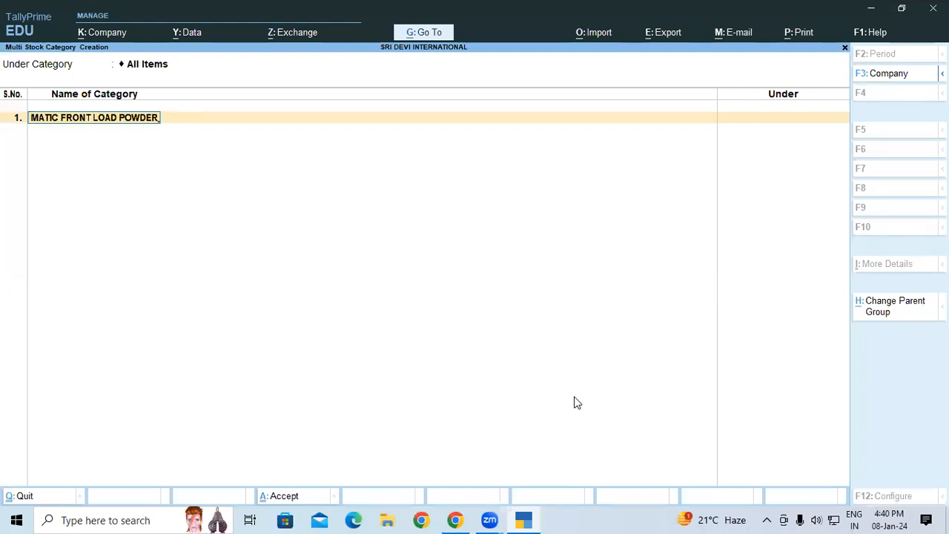
{"action": "key", "text": "Return"}
{"action": "key", "text": "Return"}
Add MATIC TOP LOAD POWDER as the second stock category under Primary and save the categories
{"action": "type", "text": "MATIC"}
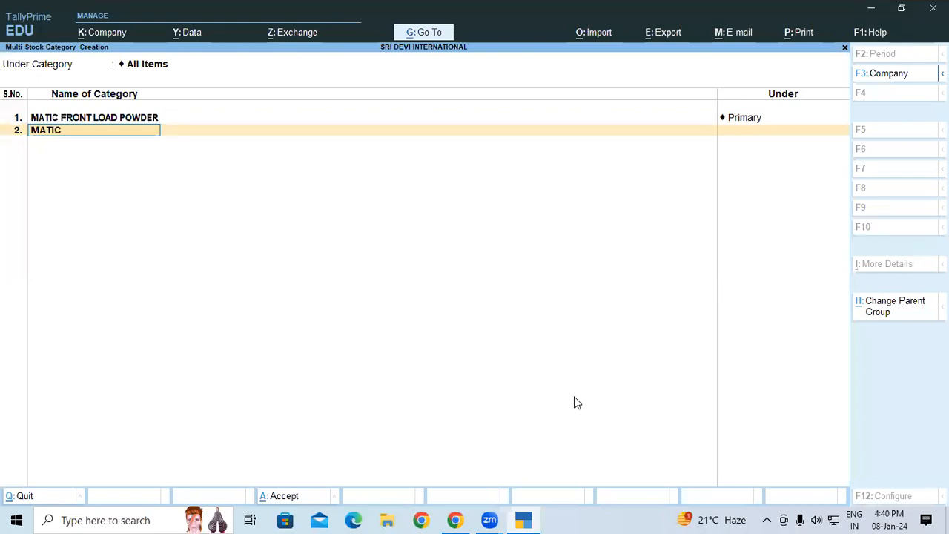
{"action": "type", "text": " TOP LOAD POWDER"}
{"action": "key", "text": "Return"}
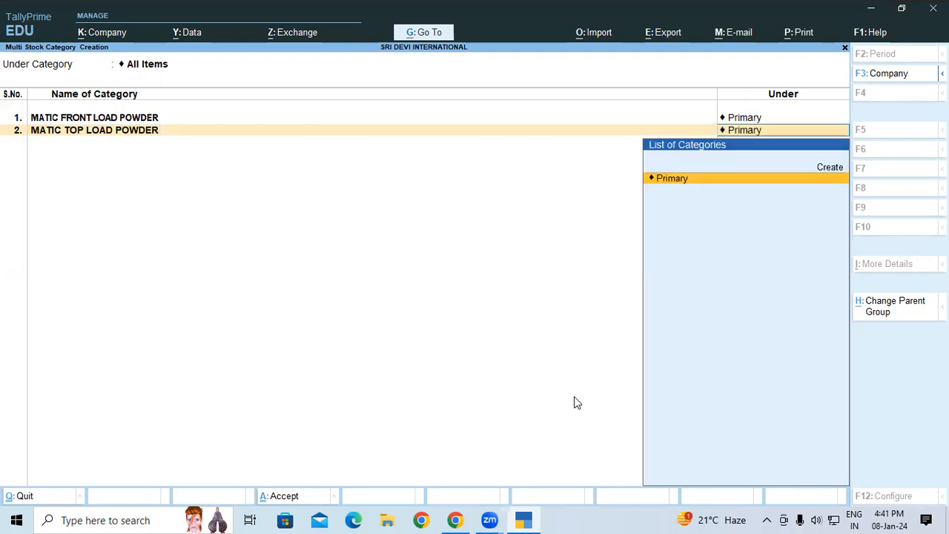
{"action": "key", "text": "Return"}
{"action": "key", "text": "Return"}
{"action": "key", "text": "Return"}
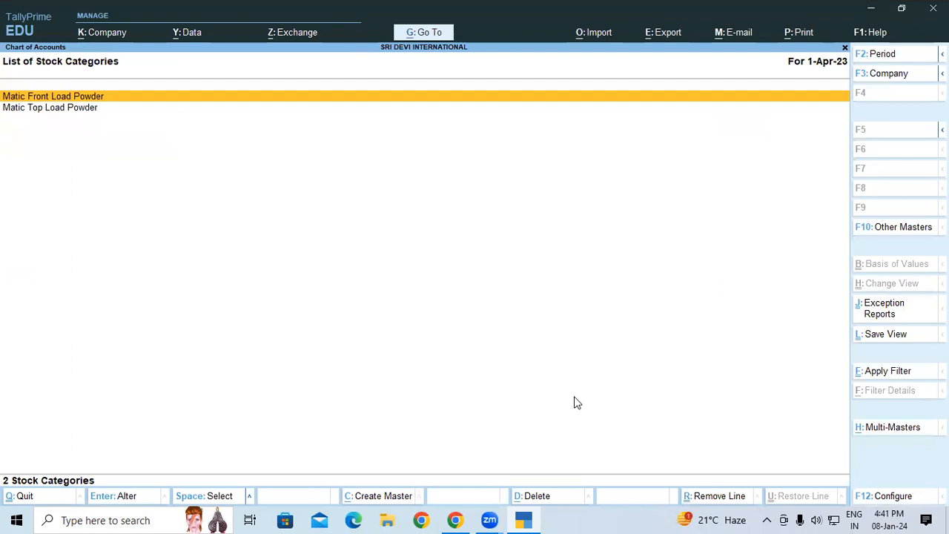
Leave the stock categories list and open the chart of accounts' list of stock items
{"action": "key", "text": "Escape"}
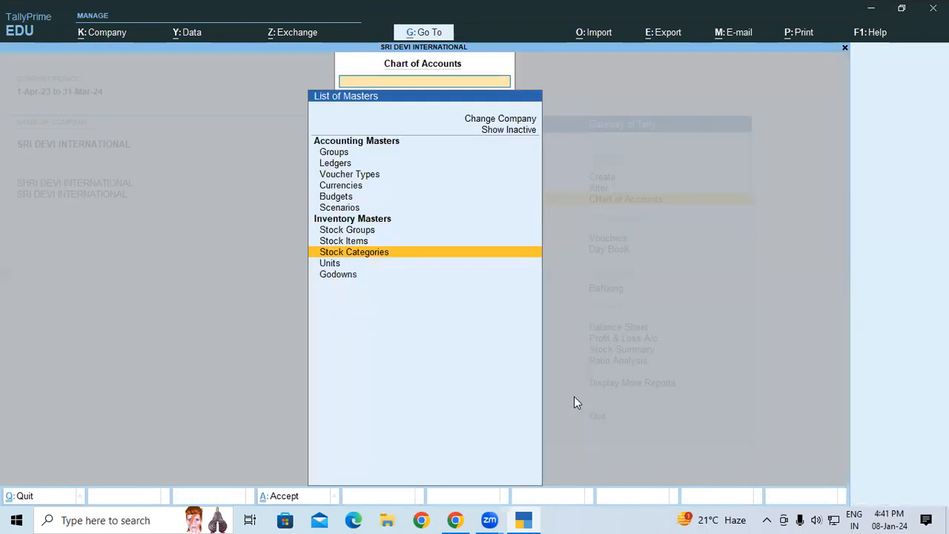
{"action": "key", "text": "Up"}
{"action": "key", "text": "Up"}
{"action": "key", "text": "Down"}
{"action": "key", "text": "Down"}
{"action": "key", "text": "Down"}
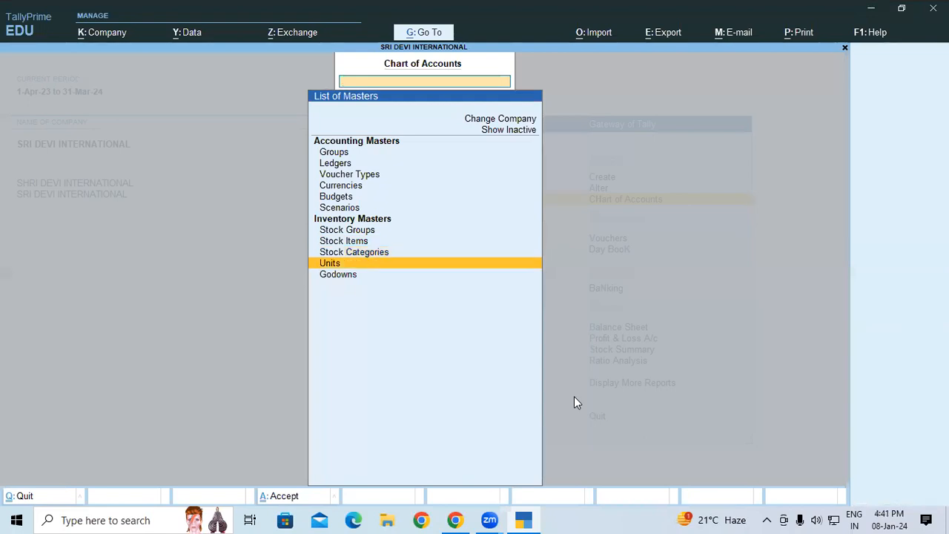
{"action": "key", "text": "Up"}
{"action": "key", "text": "Up"}
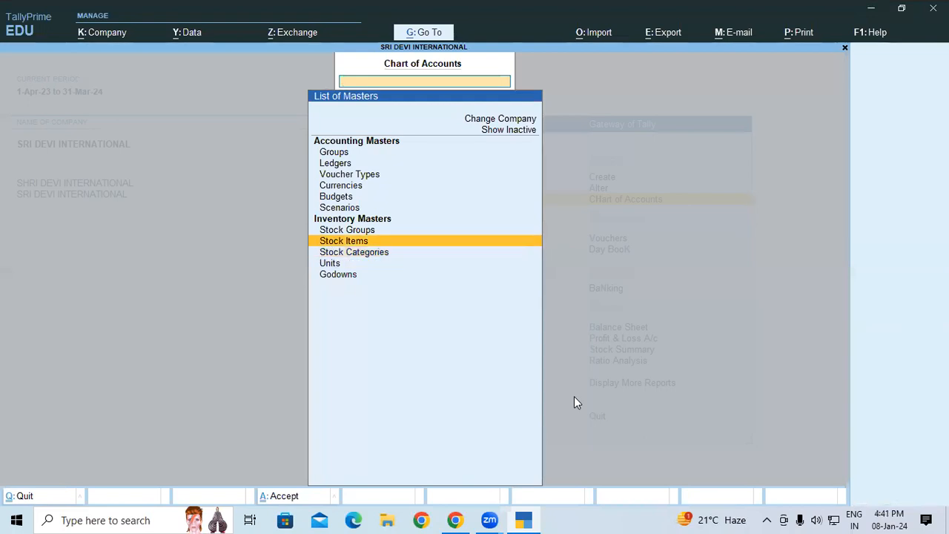
{"action": "key", "text": "Return"}
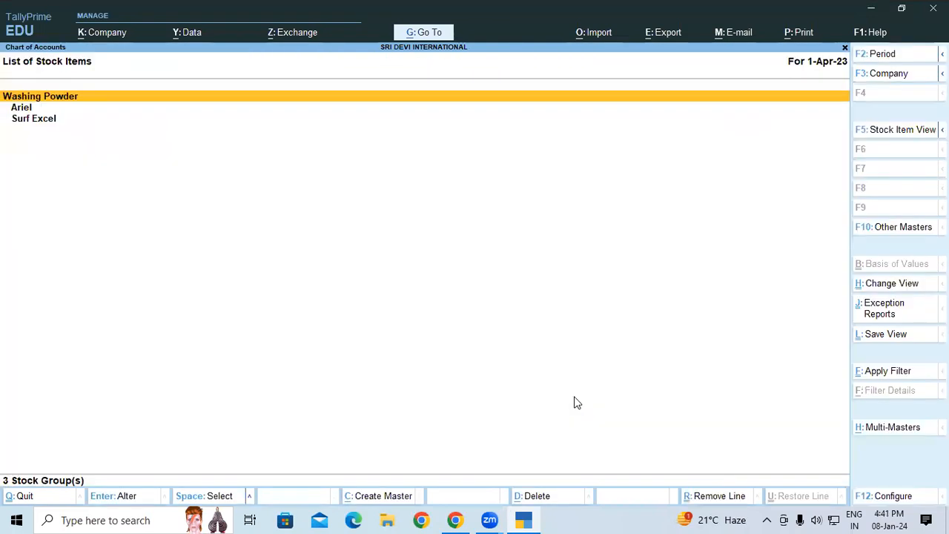
Start creating multiple stock items with All Items as the parent group
{"action": "key", "text": "alt+h"}
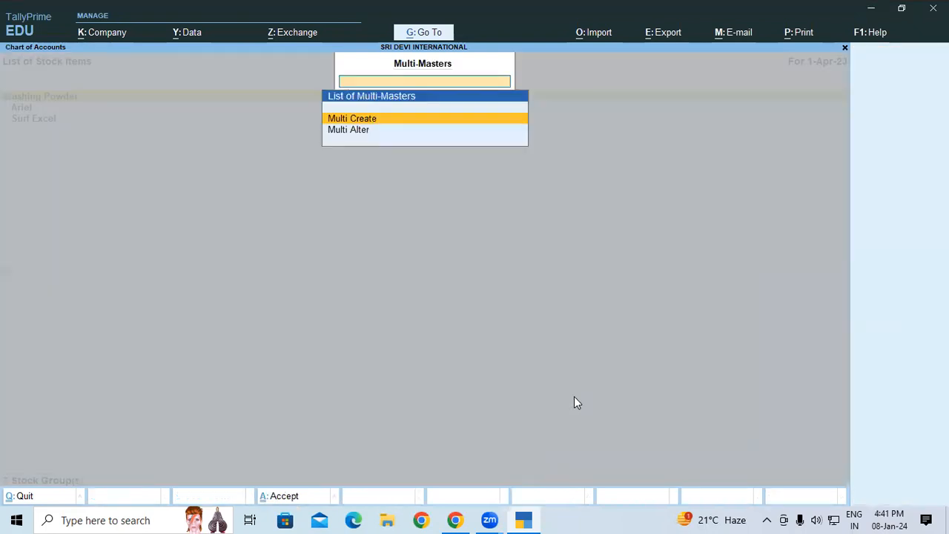
{"action": "key", "text": "Return"}
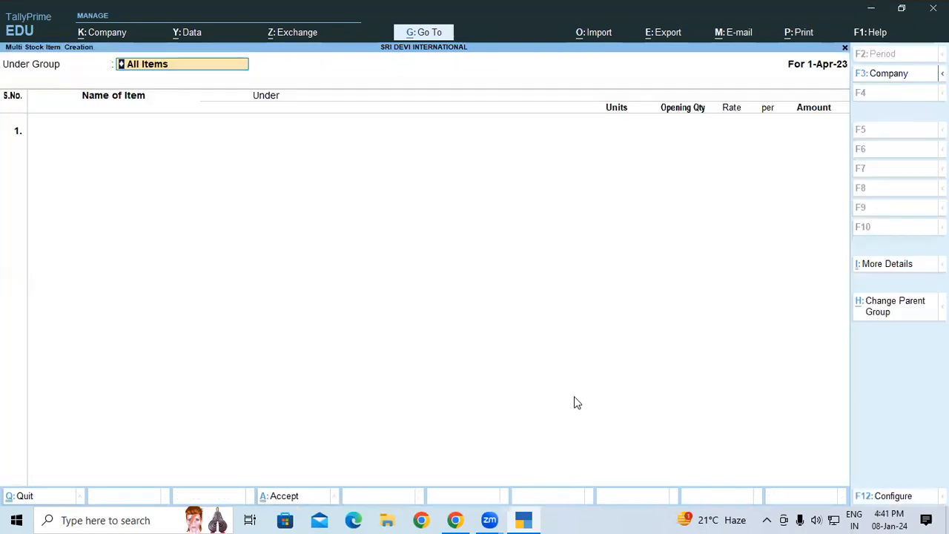
{"action": "key", "text": "Return"}
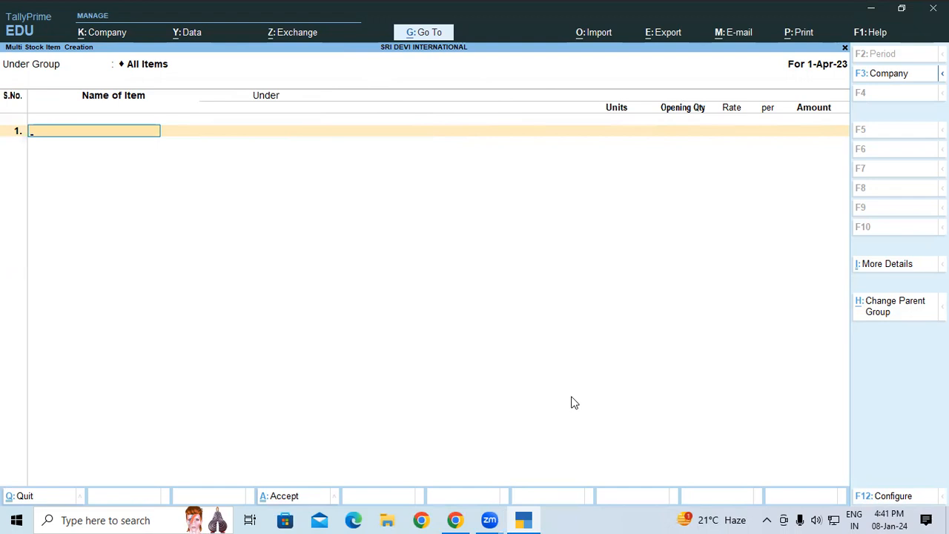
Configure the stock item entry to skip the opening quantity, rate and amount columns and show stock category details
{"action": "key", "text": "F12"}
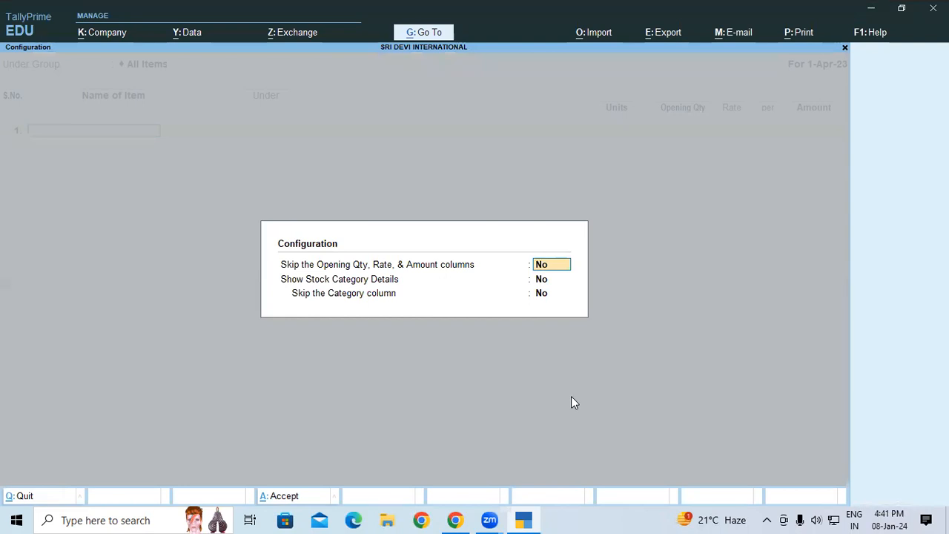
{"action": "key", "text": "y"}
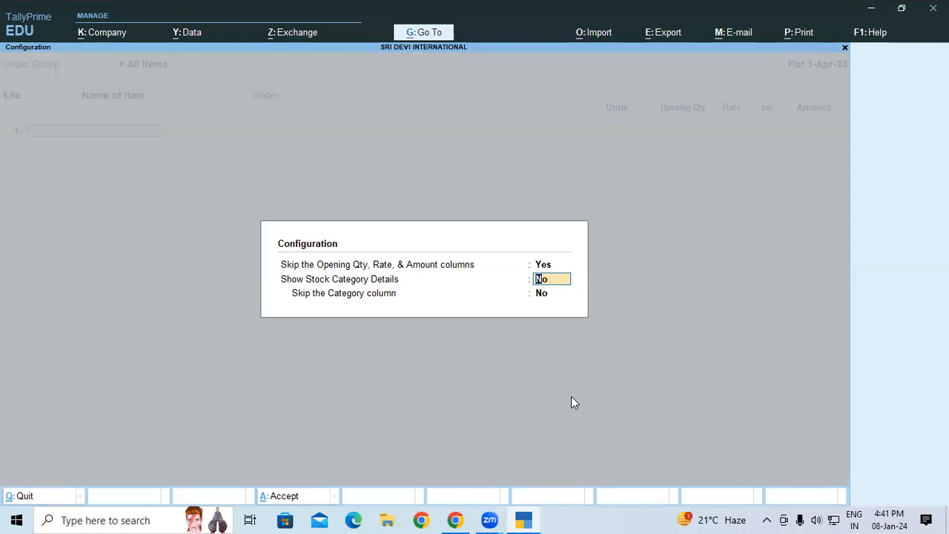
{"action": "type", "text": "Y"}
{"action": "key", "text": "Return"}
{"action": "key", "text": "ctrl+a"}
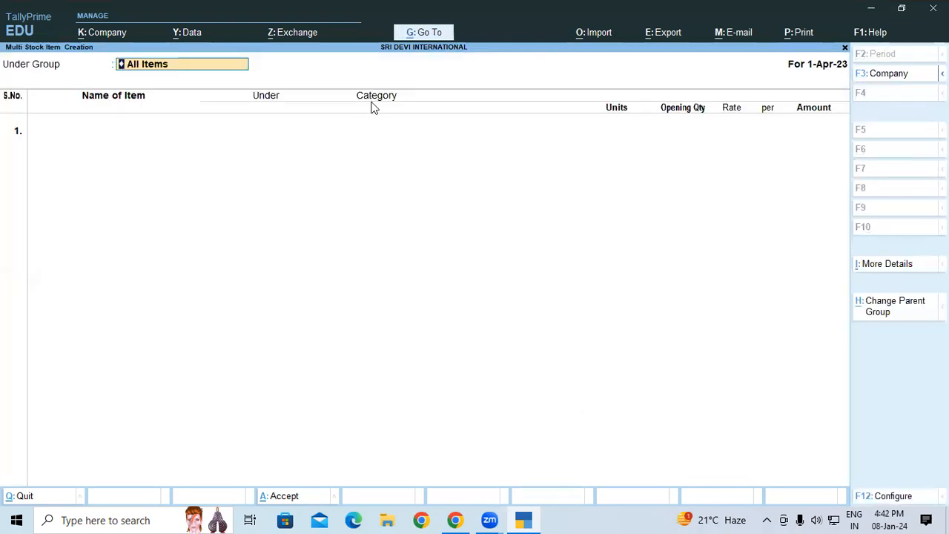
Check the item names in the document's inventory table and enter SURF EXCEL MATIC FRONT LOAD POWDER as the first stock item
{"action": "left_click", "coordinate": [115, 137]}
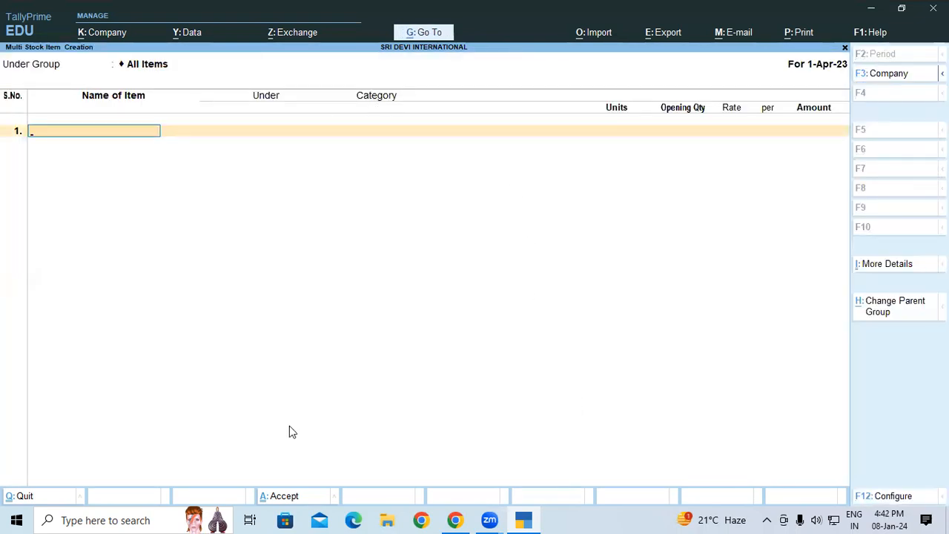
{"action": "left_click", "coordinate": [526, 517]}
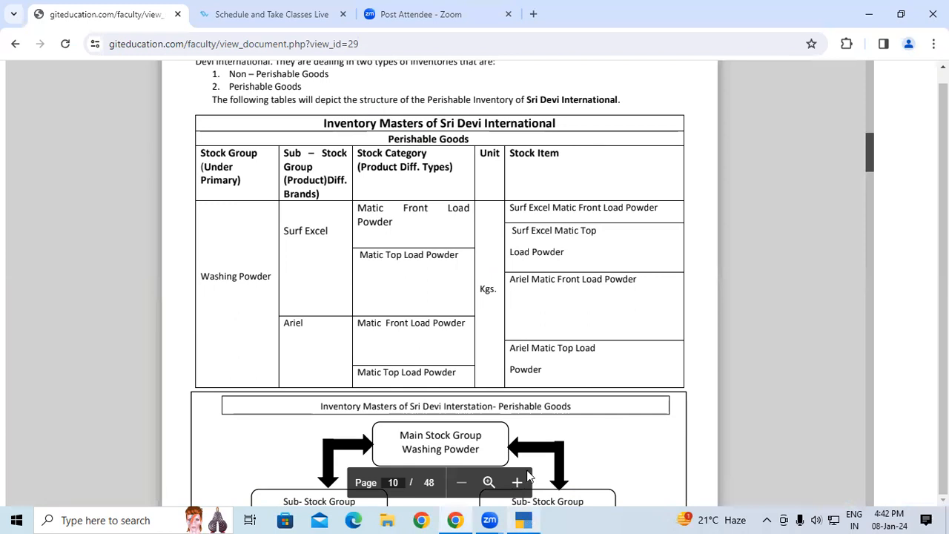
{"action": "key", "text": "alt+Tab"}
{"action": "type", "text": "RF EX"}
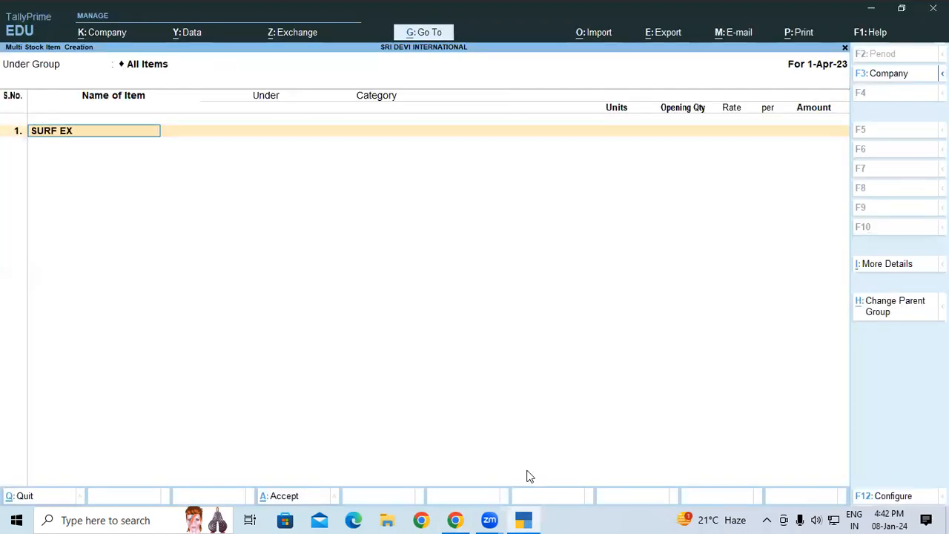
{"action": "type", "text": "CEL MATIC FR"}
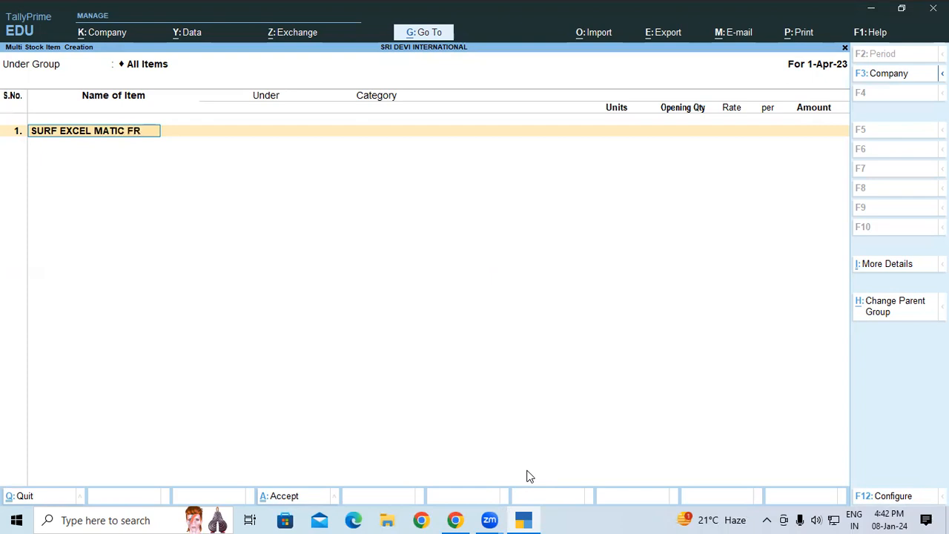
{"action": "type", "text": "ONT"}
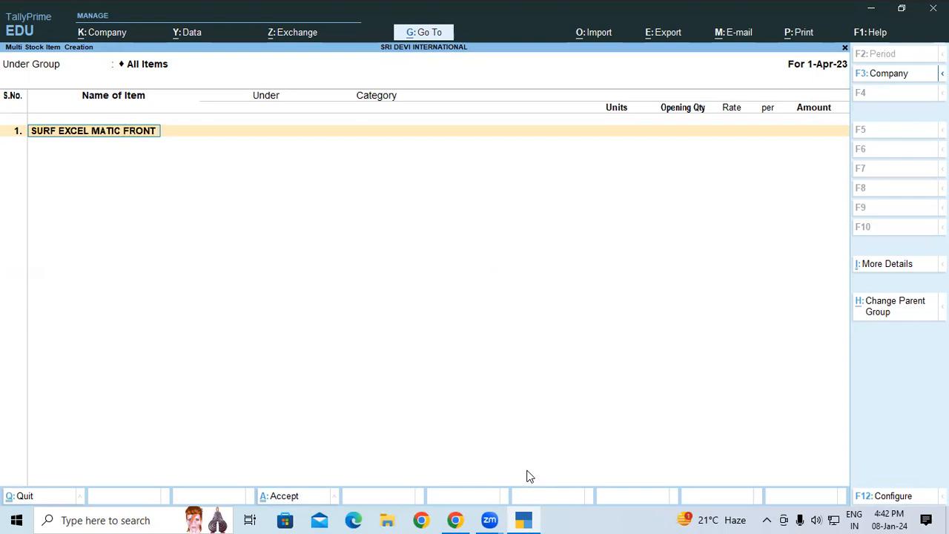
{"action": "type", "text": " LOAD PO"}
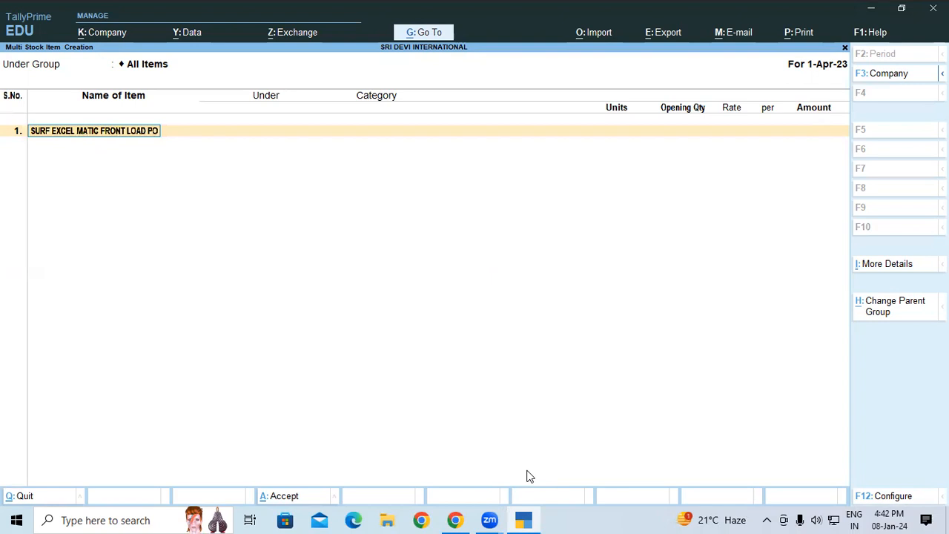
{"action": "type", "text": "WDER"}
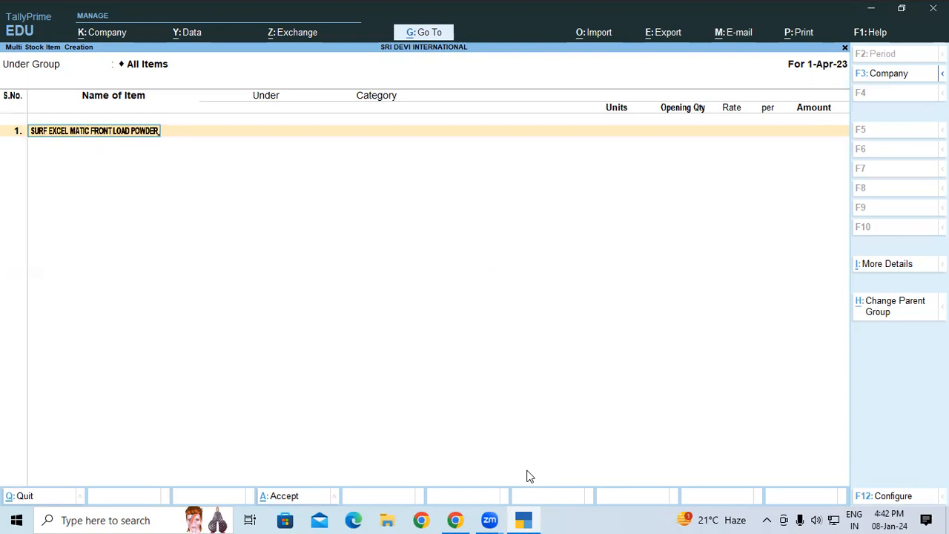
{"action": "key", "text": "Return"}
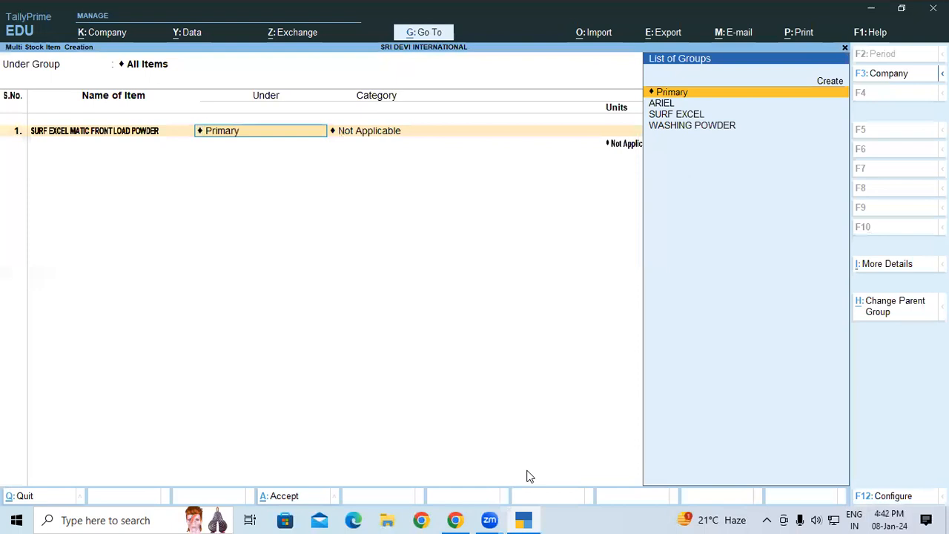
Assign the first item to the SURF EXCEL group, category MATIC FRONT LOAD POWDER and unit Kgs
{"action": "key", "text": "Down"}
{"action": "key", "text": "Down"}
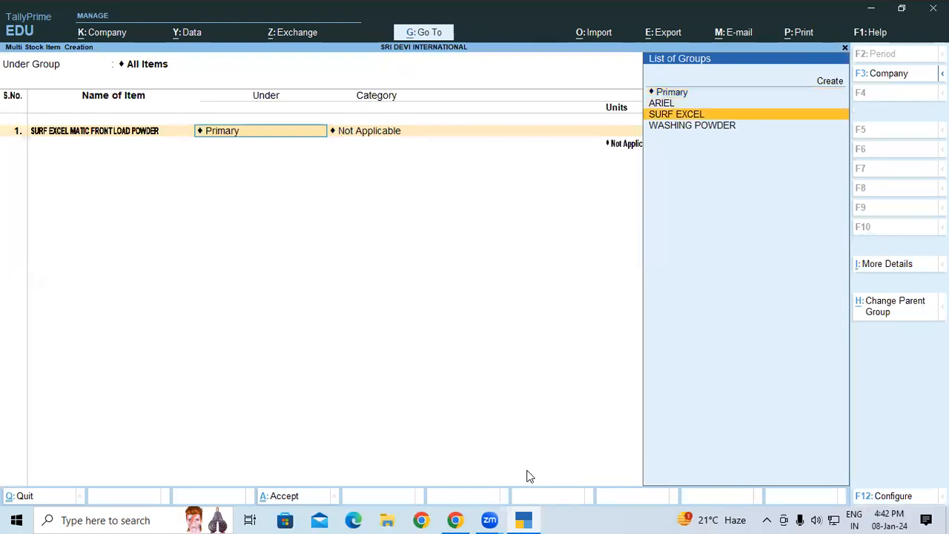
{"action": "key", "text": "Return"}
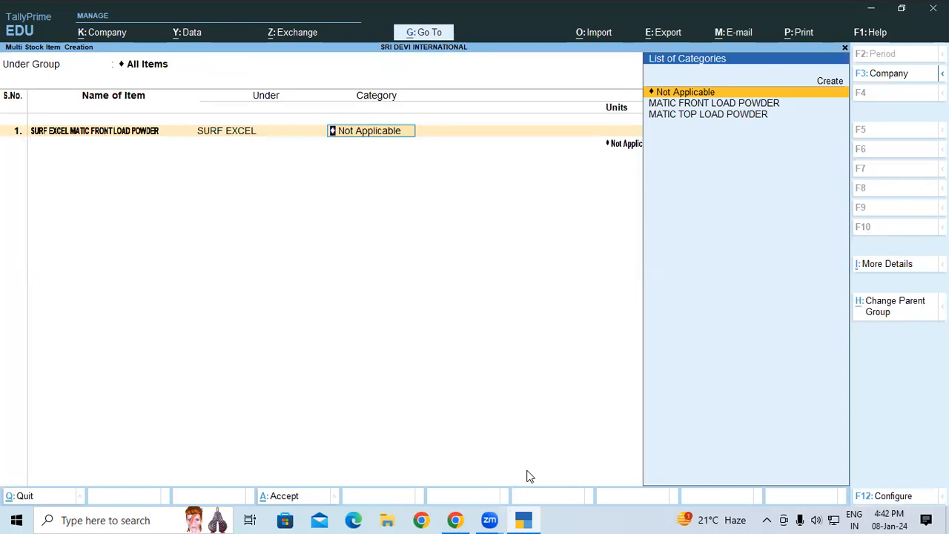
{"action": "key", "text": "Down"}
{"action": "key", "text": "Down"}
{"action": "key", "text": "Up"}
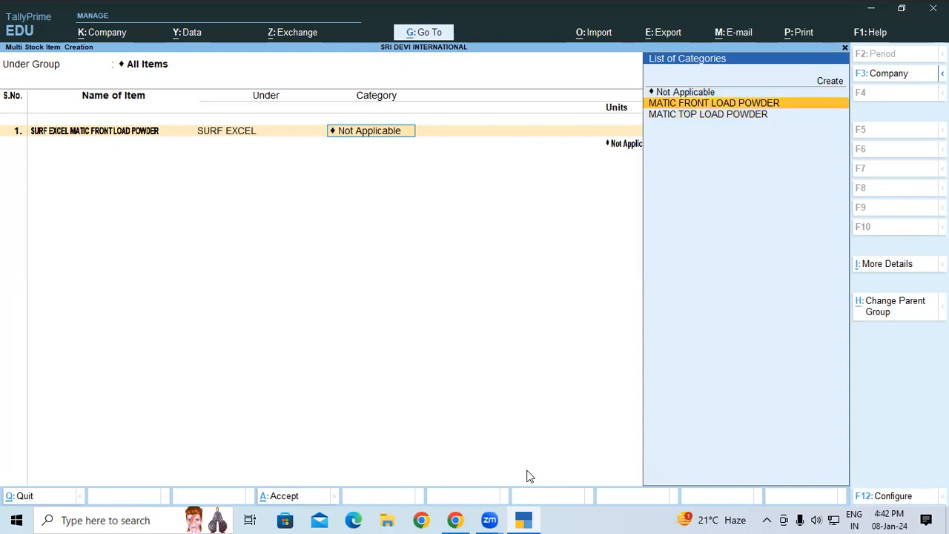
{"action": "key", "text": "Return"}
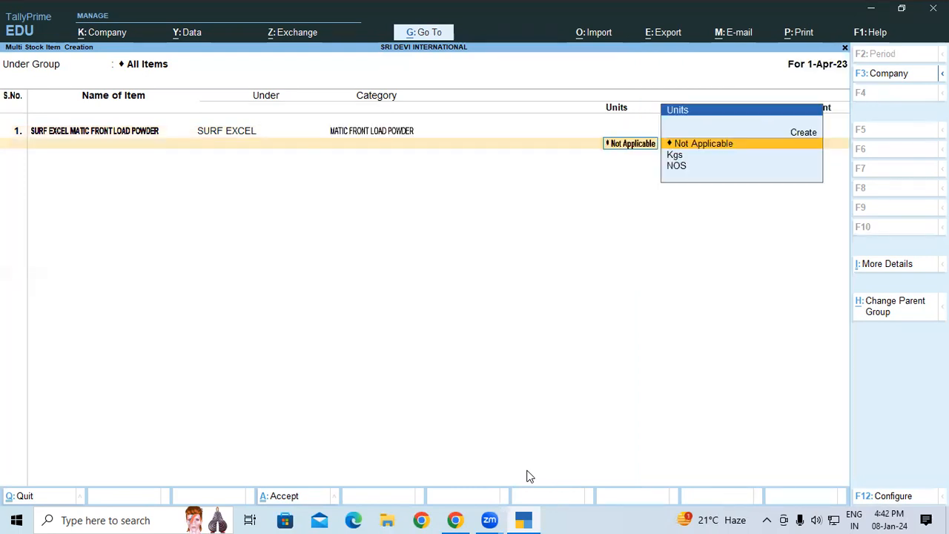
{"action": "key", "text": "Down"}
{"action": "key", "text": "Return"}
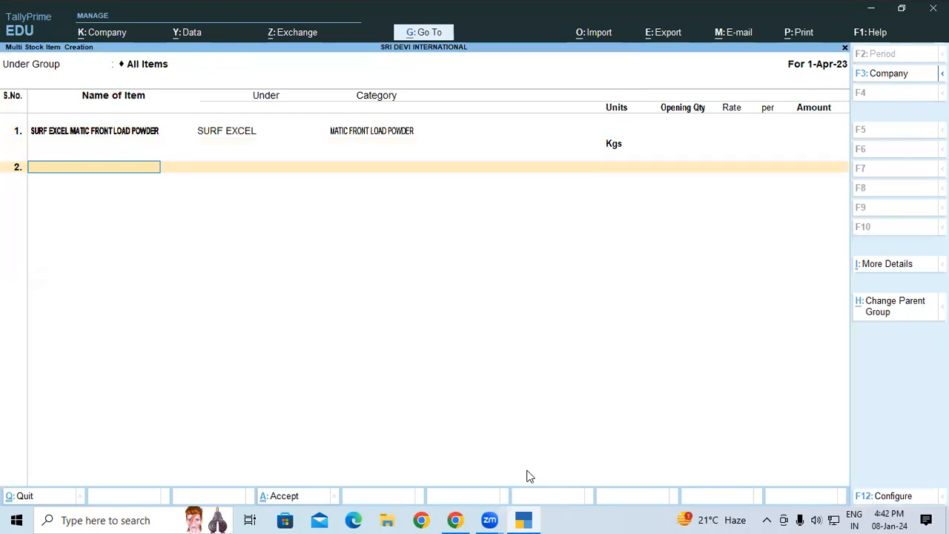
Enter SURF EXCEL MATIC TOP LOAD as the second stock item's name
{"action": "type", "text": "SURF EXCEL MATI"}
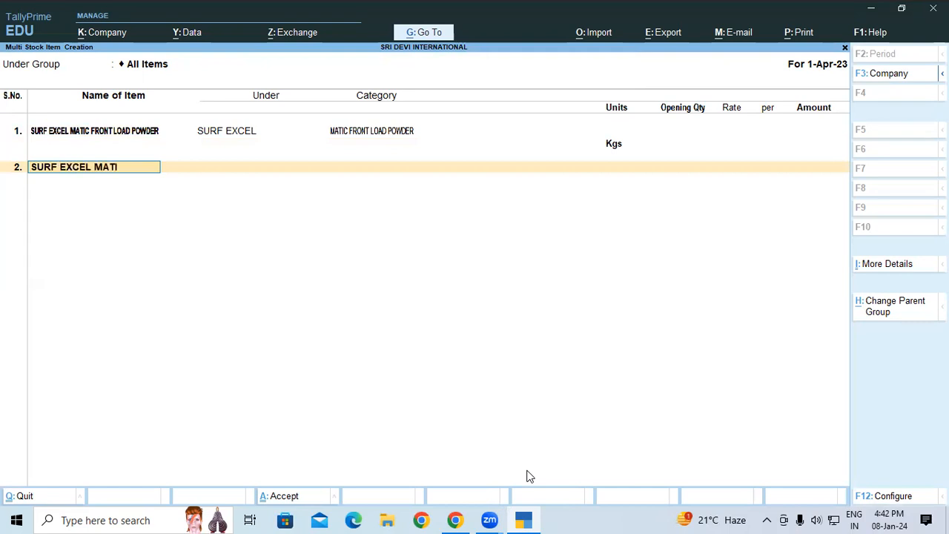
{"action": "type", "text": "C TOP LOAD"}
{"action": "key", "text": "Return"}
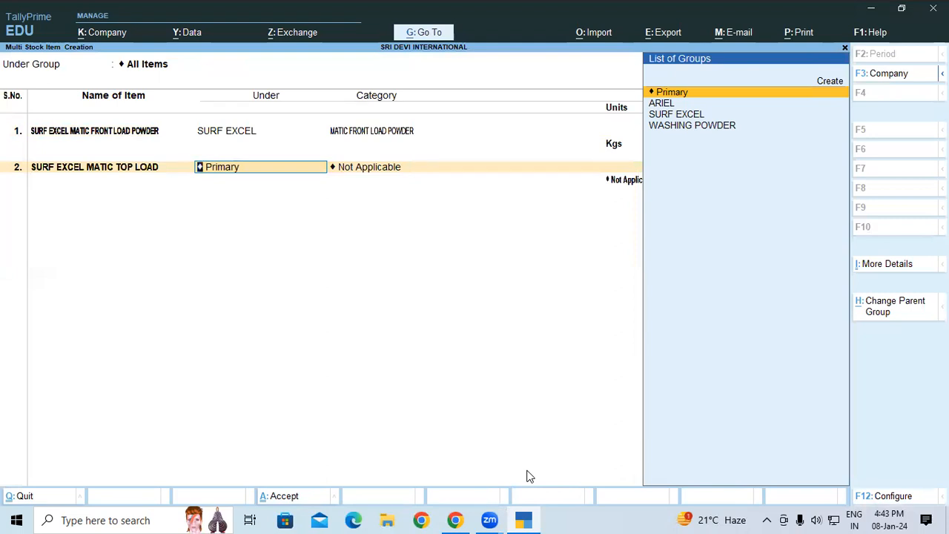
Assign the second item to the SURF EXCEL group and the MATIC TOP LOAD POWDER category
{"action": "key", "text": "Down"}
{"action": "key", "text": "Down"}
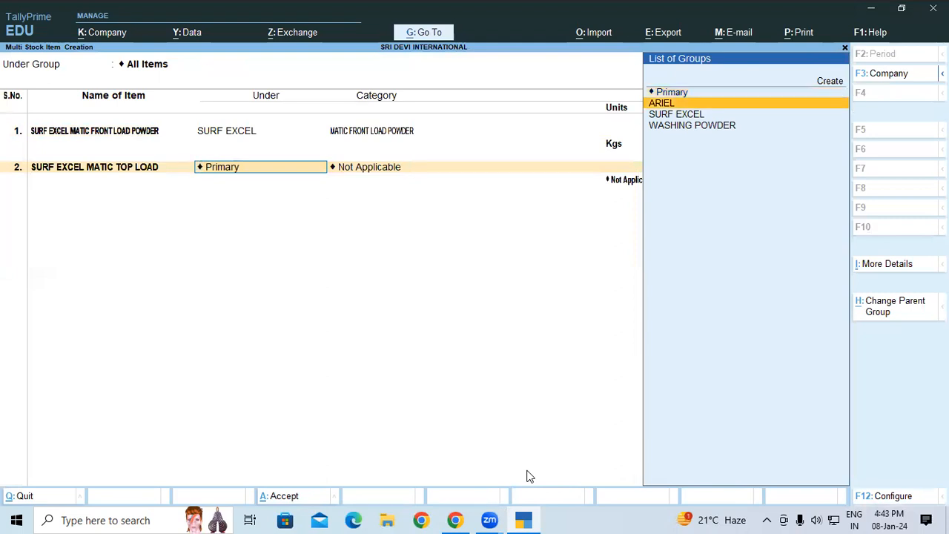
{"action": "key", "text": "Return"}
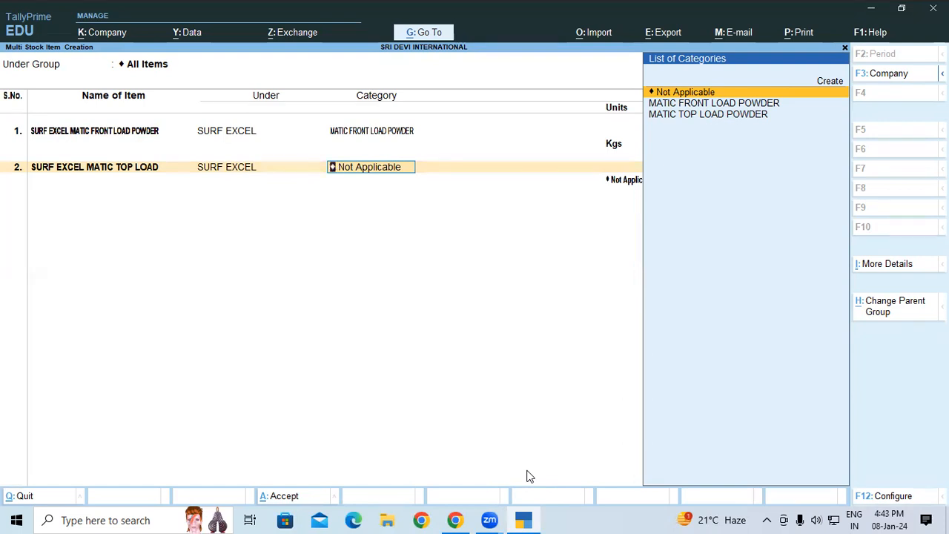
{"action": "key", "text": "Down"}
{"action": "key", "text": "Down"}
{"action": "key", "text": "Return"}
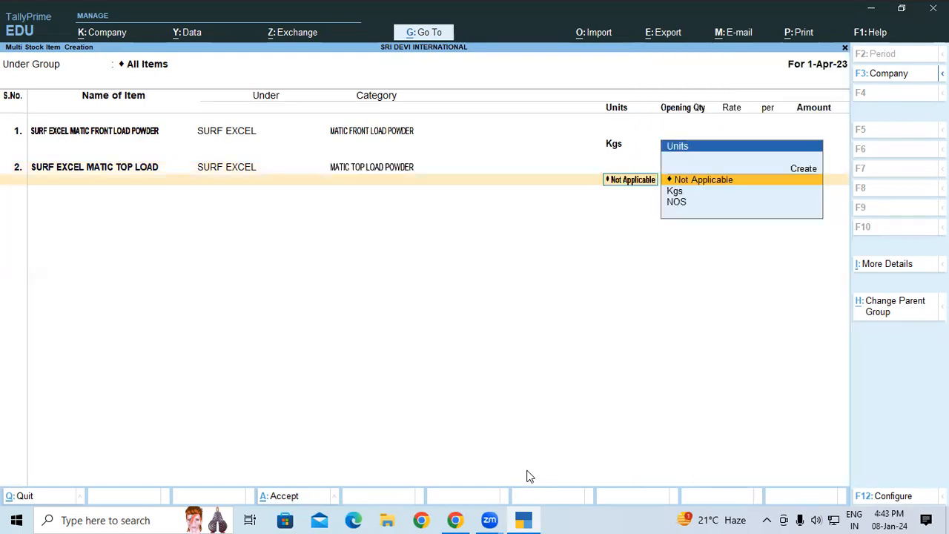
Set the second stock item's unit to Kgs
{"action": "key", "text": "Down"}
{"action": "key", "text": "Down"}
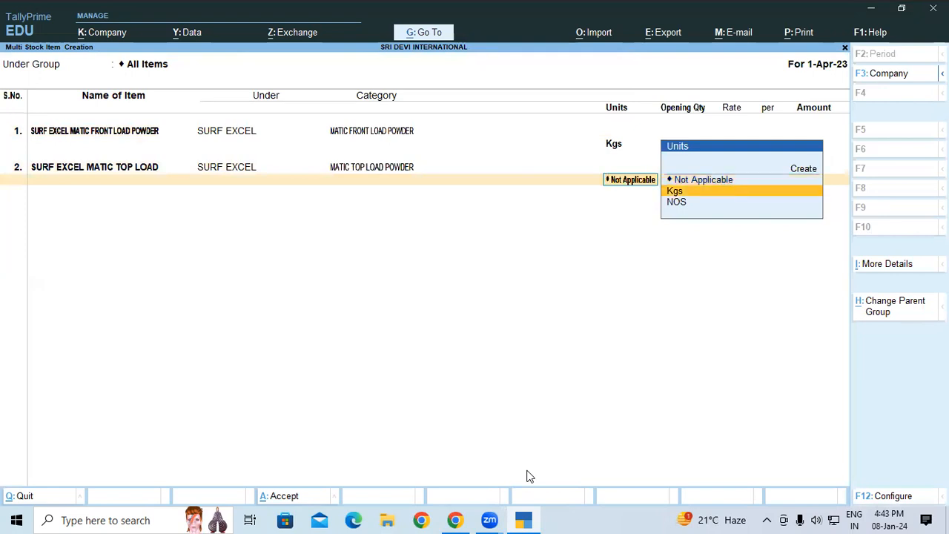
{"action": "key", "text": "Return"}
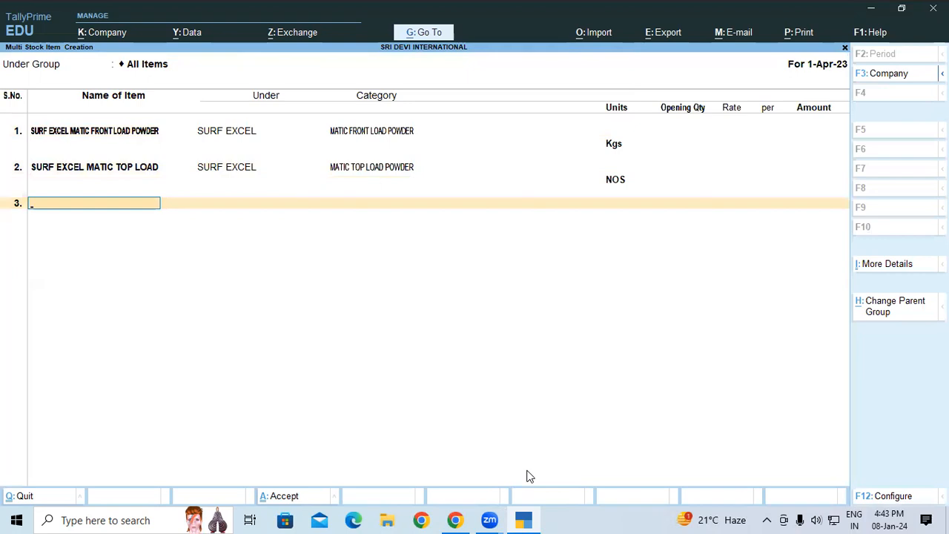
{"action": "key", "text": "BackSpace"}
{"action": "key", "text": "Up"}
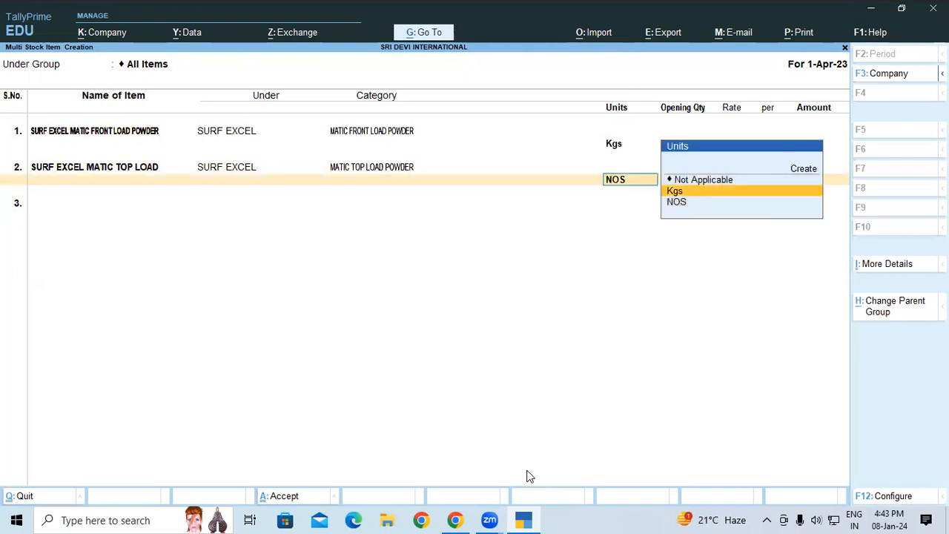
{"action": "key", "text": "Return"}
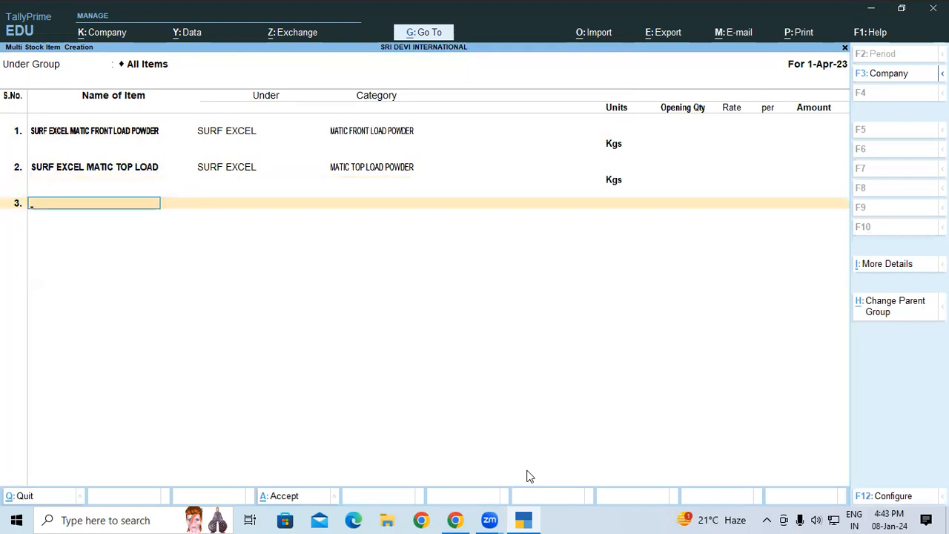
Enter ARIEL MATIC FRONT LOAD POWDER as the third stock item's name
{"action": "type", "text": "ARIEL MATIC FRONT LOAD POWDER"}
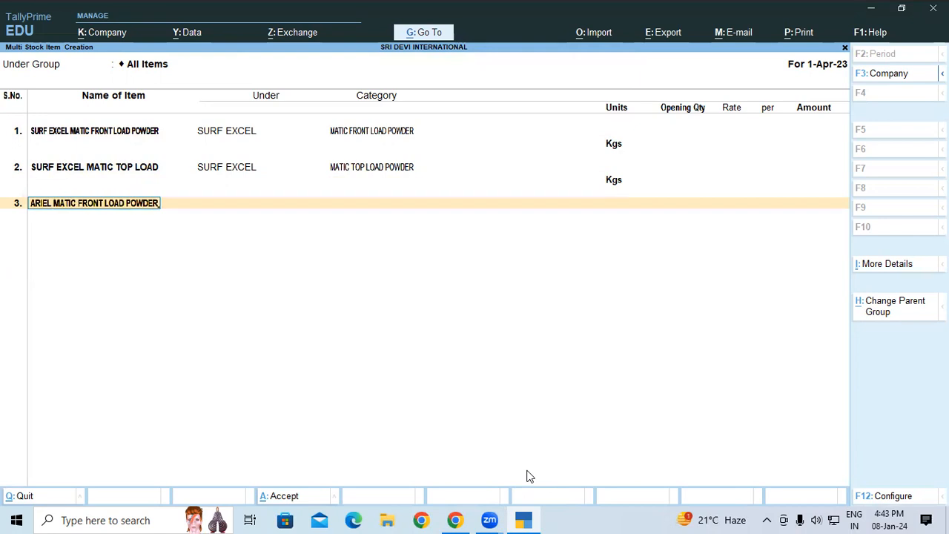
{"action": "key", "text": "Return"}
Assign the third item to the ARIEL group, category MATIC FRONT LOAD POWDER and unit Kgs
{"action": "key", "text": "Down"}
{"action": "key", "text": "Return"}
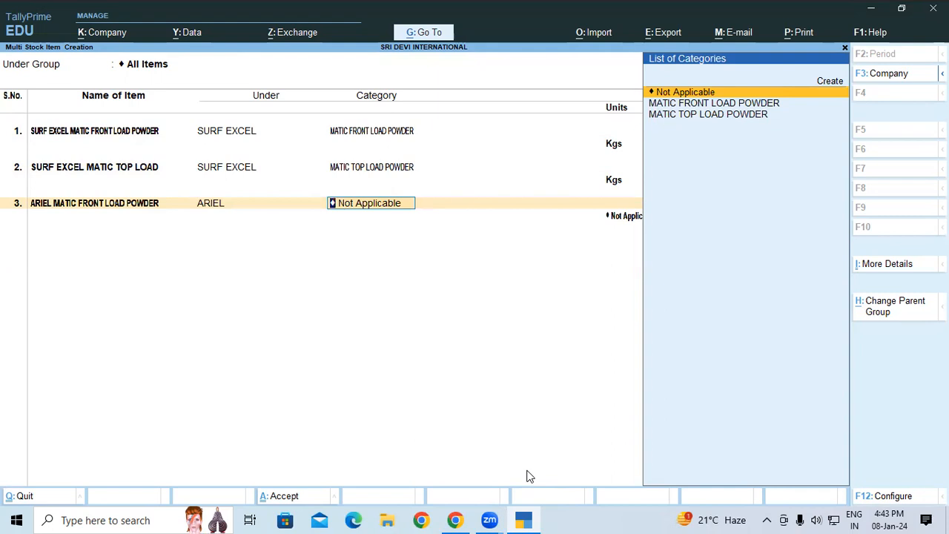
{"action": "key", "text": "Down"}
{"action": "key", "text": "Return"}
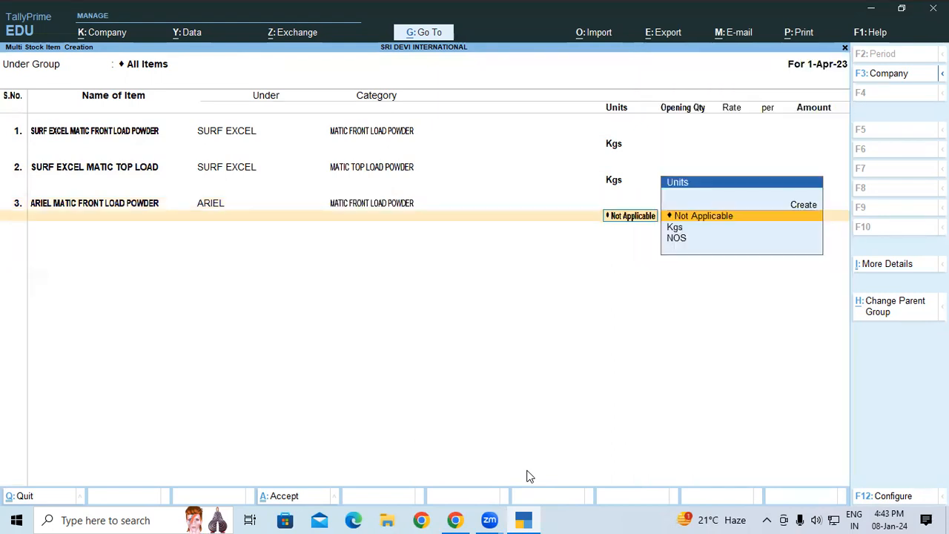
{"action": "key", "text": "Down"}
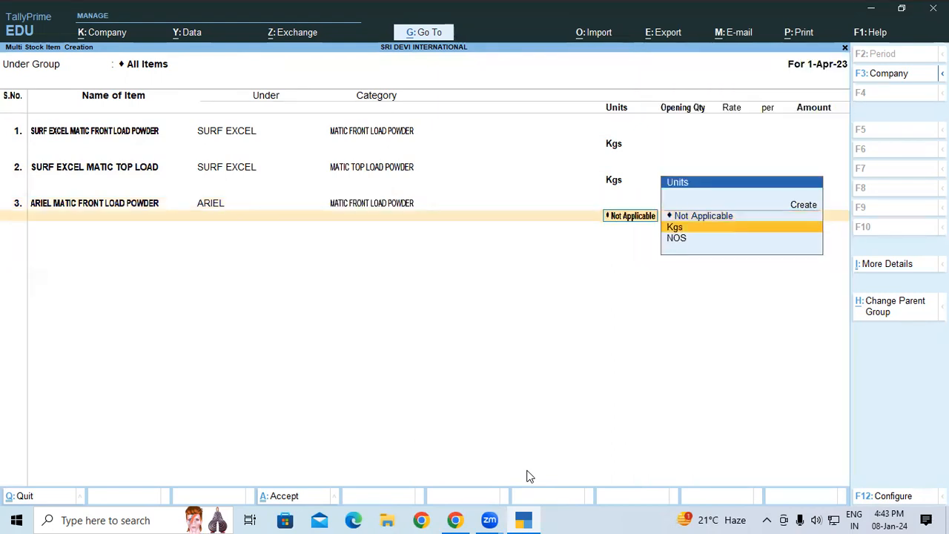
{"action": "key", "text": "Return"}
Enter ARIEL MATIC TOP LOAD POWDER as the fourth stock item's name
{"action": "type", "text": "A"}
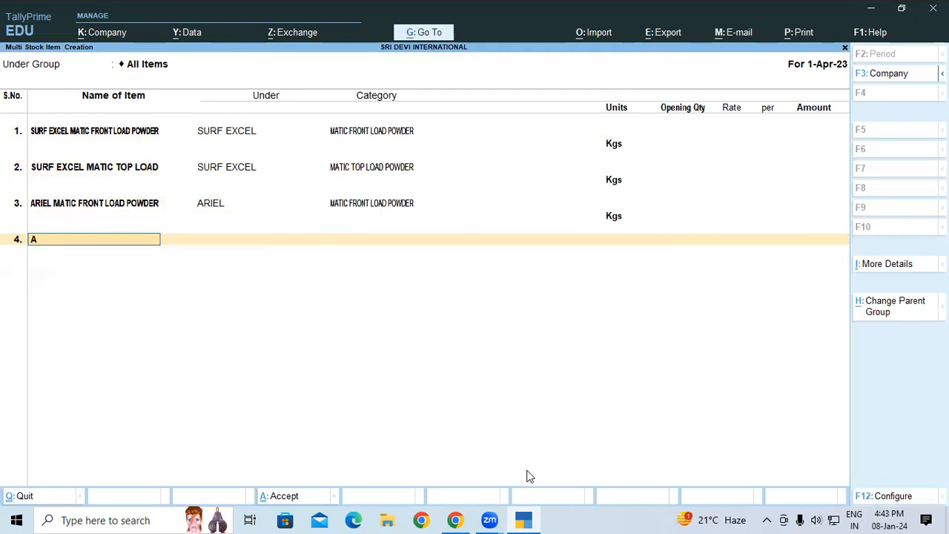
{"action": "type", "text": "RIEL MATIC TOP LOAF"}
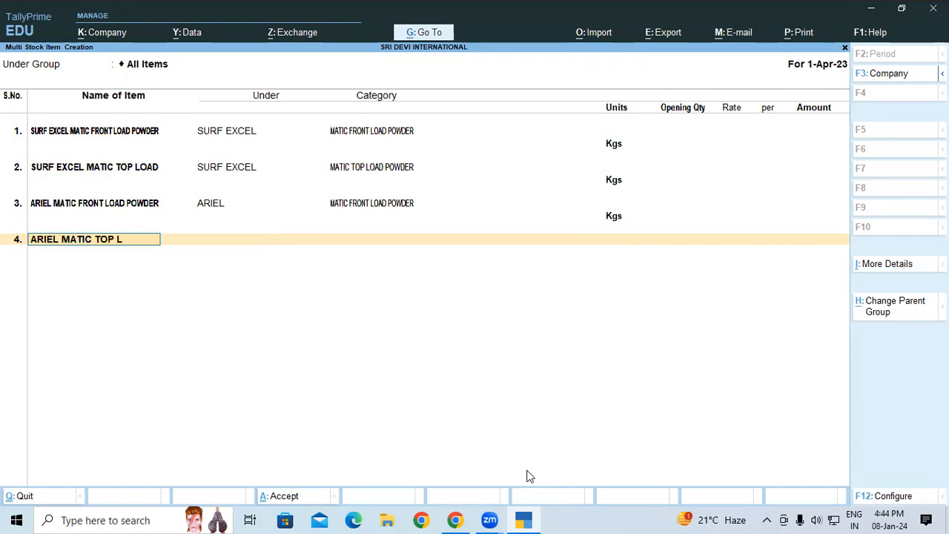
{"action": "key", "text": "BackSpace"}
{"action": "type", "text": "D POWDER"}
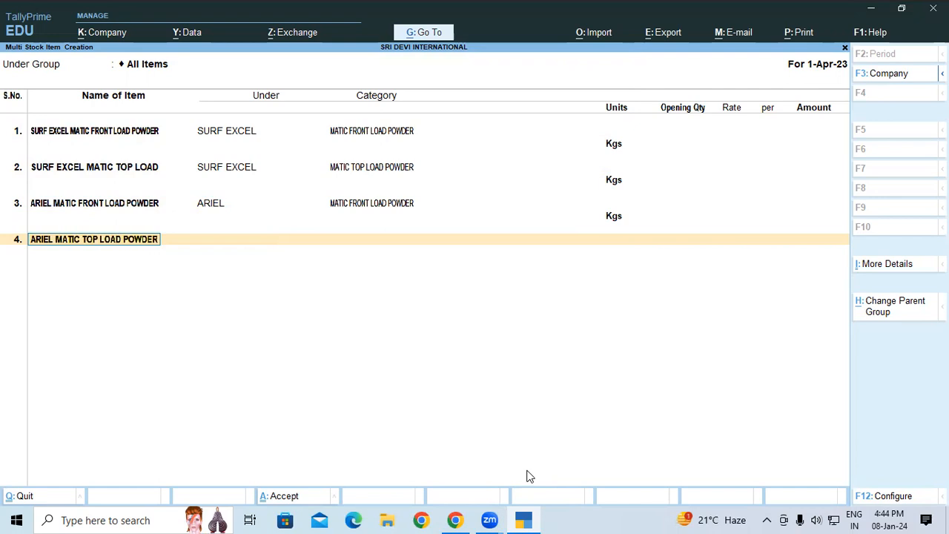
Assign the fourth item to the ARIEL group, category MATIC TOP LOAD POWDER and unit Kgs, and save the stock items
{"action": "key", "text": "Return"}
{"action": "key", "text": "Down"}
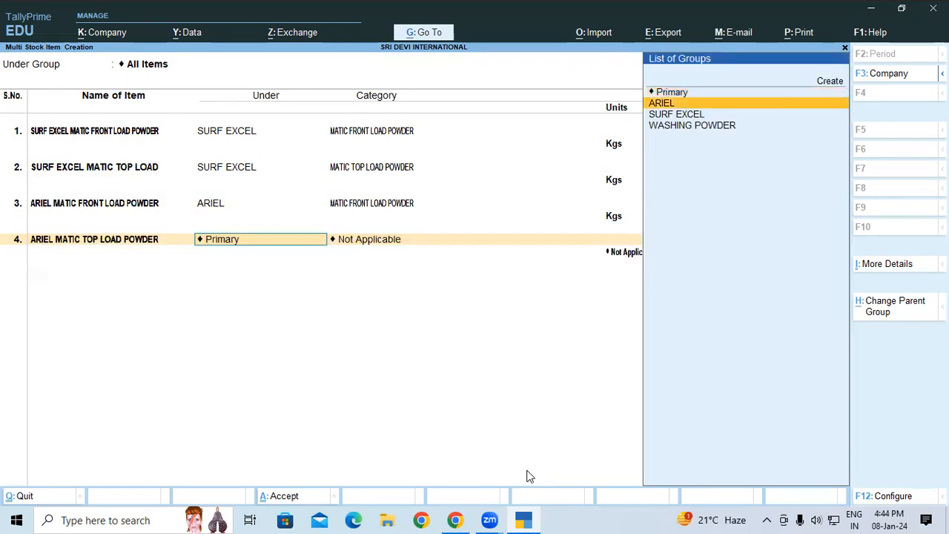
{"action": "key", "text": "Return"}
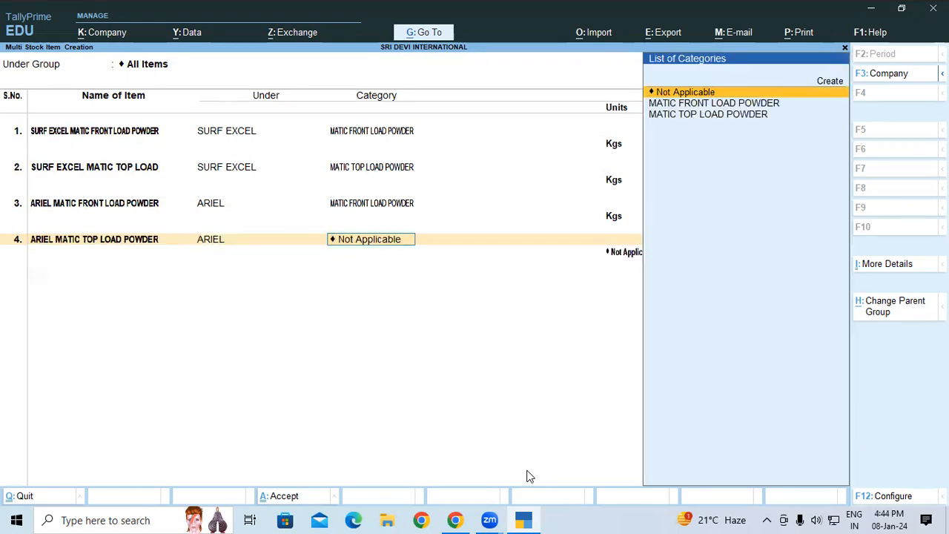
{"action": "key", "text": "Down"}
{"action": "key", "text": "Down"}
{"action": "key", "text": "Return"}
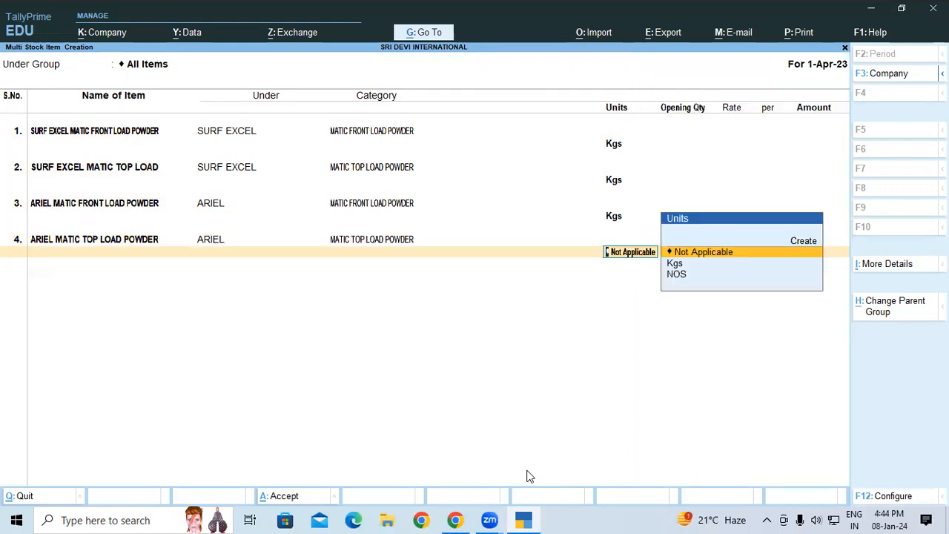
{"action": "key", "text": "Down"}
{"action": "key", "text": "Down"}
{"action": "key", "text": "Up"}
{"action": "key", "text": "Return"}
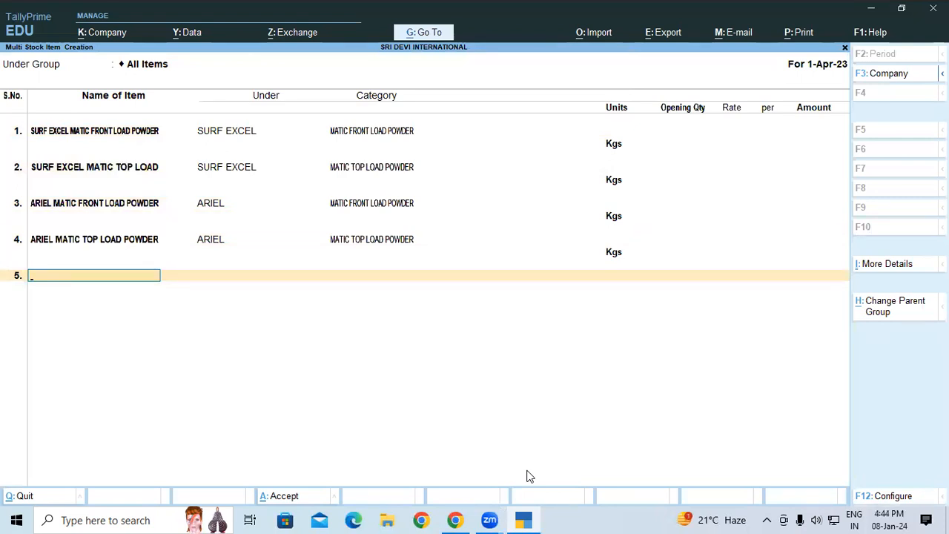
{"action": "key", "text": "Return"}
{"action": "key", "text": "Return"}
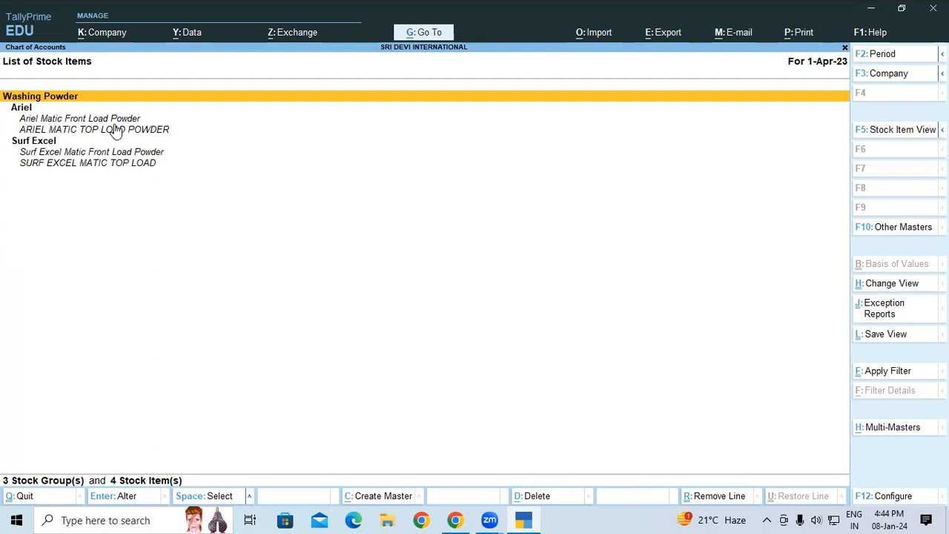
Leave the list of stock items and open the company's Balance Sheet
{"action": "key", "text": "Escape"}
{"action": "key", "text": "Escape"}
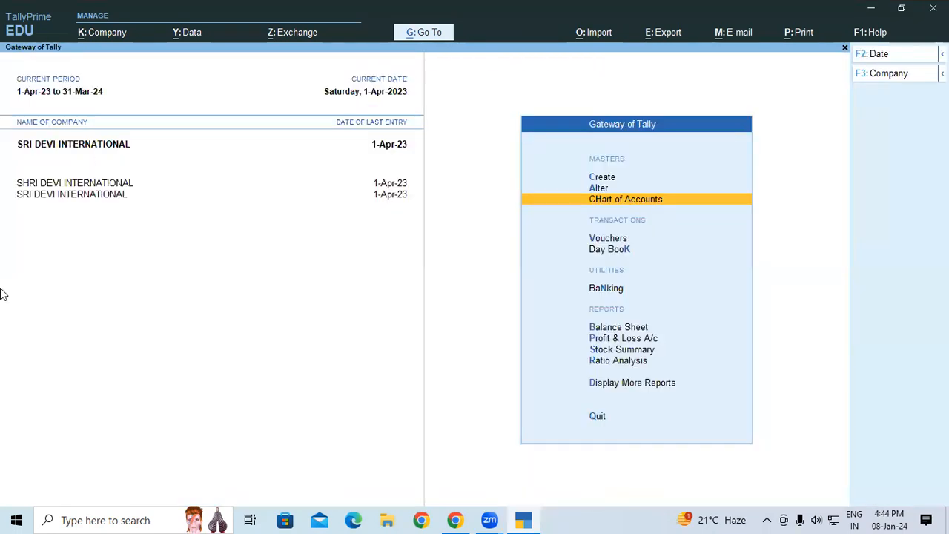
{"action": "key", "text": "b"}
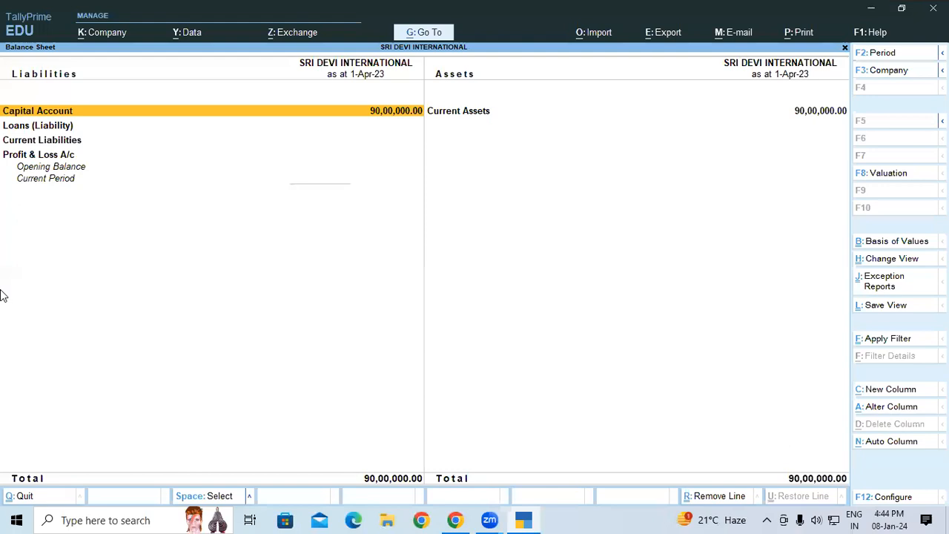